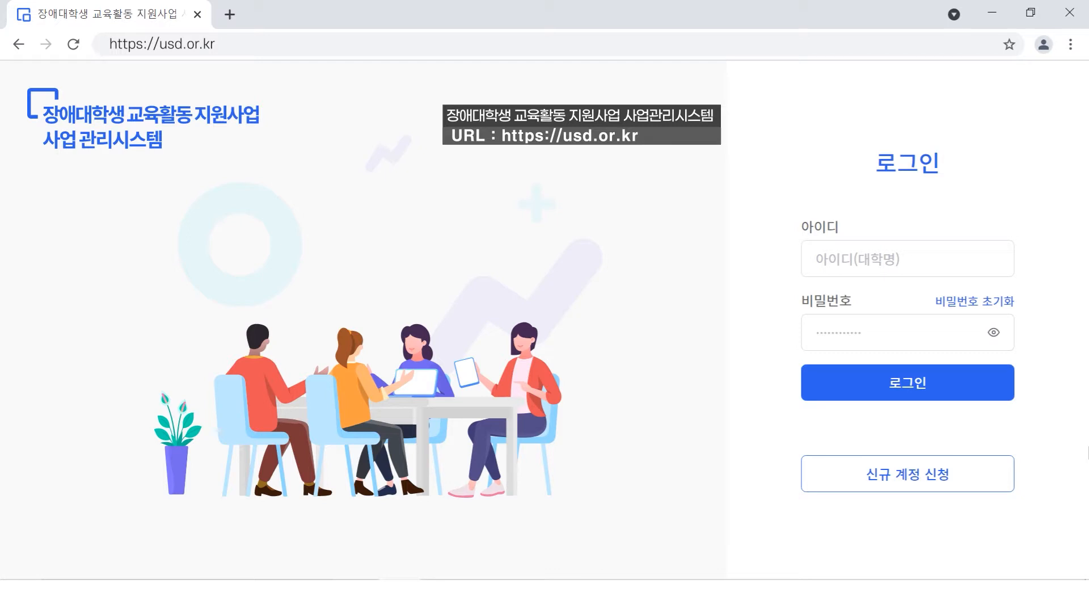
Start a new account application and select [TEST] 국가평생교육진흥원 as the university.
{"action": "left_click", "coordinate": [888, 476]}
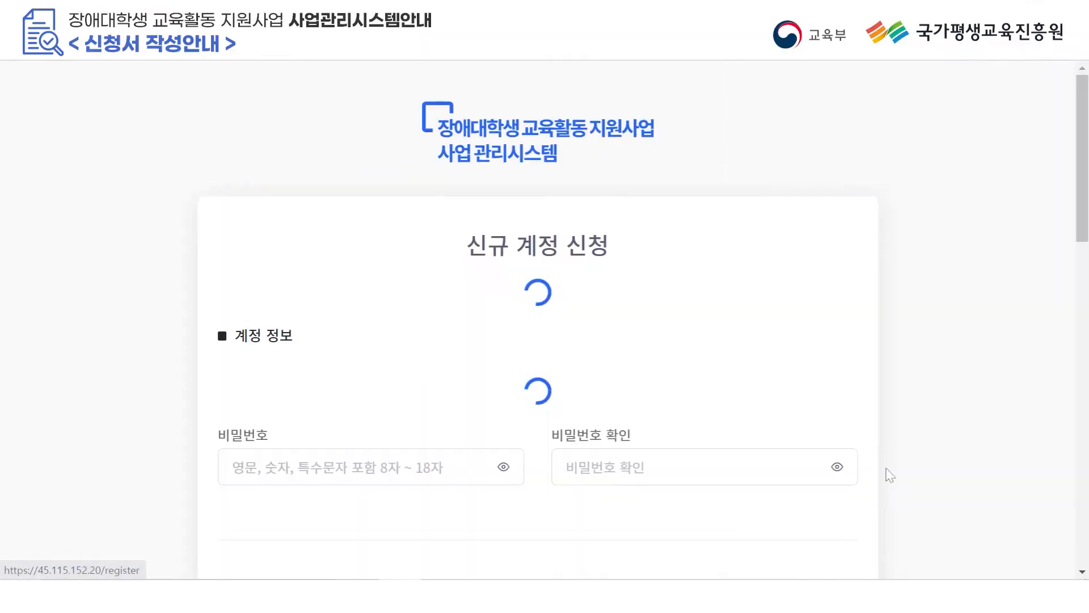
{"action": "scroll", "coordinate": [886, 462], "scroll_direction": "down", "scroll_amount": 3}
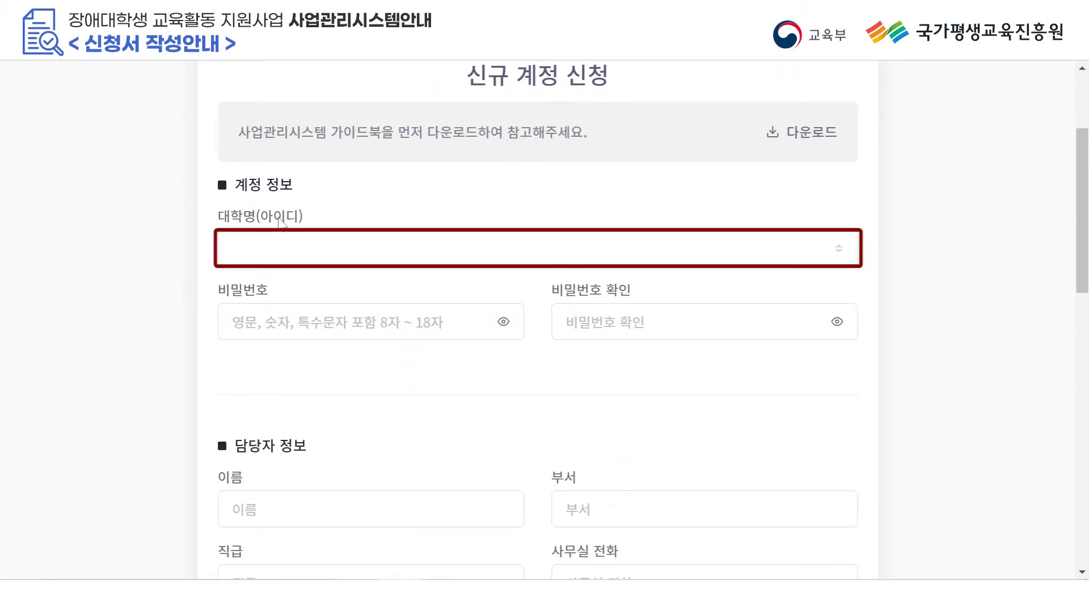
{"action": "left_click", "coordinate": [513, 248]}
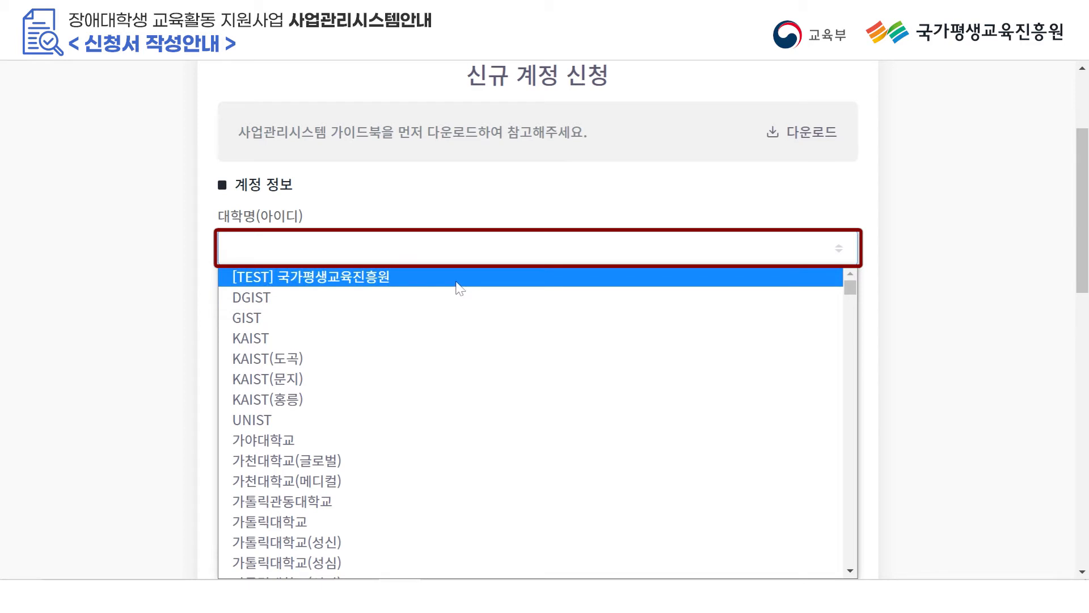
{"action": "left_click", "coordinate": [456, 282]}
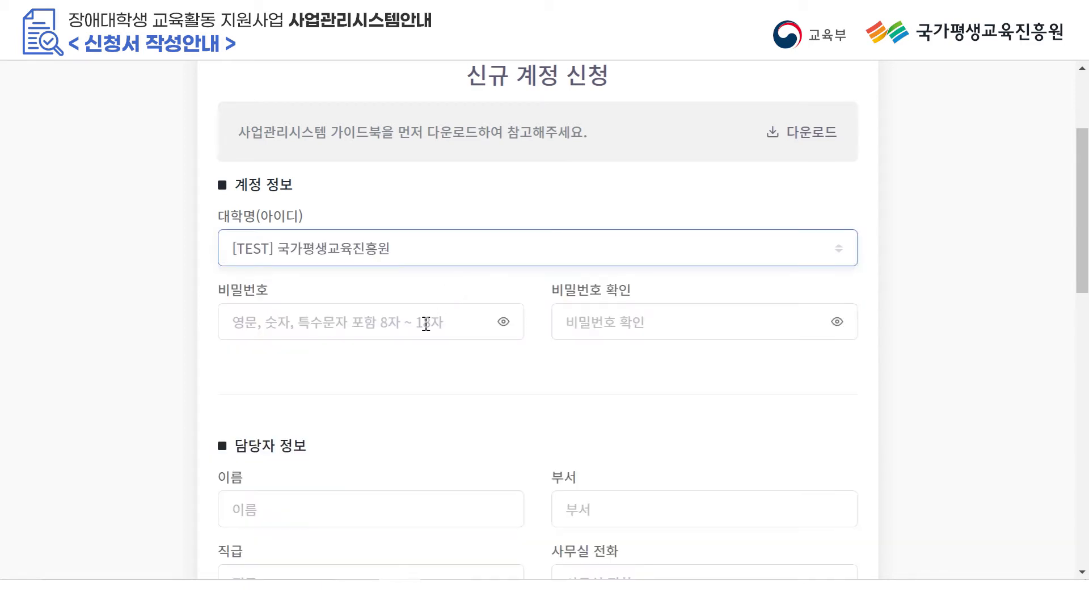
Enter the account password and repeat it in the confirmation field.
{"action": "left_click", "coordinate": [426, 323]}
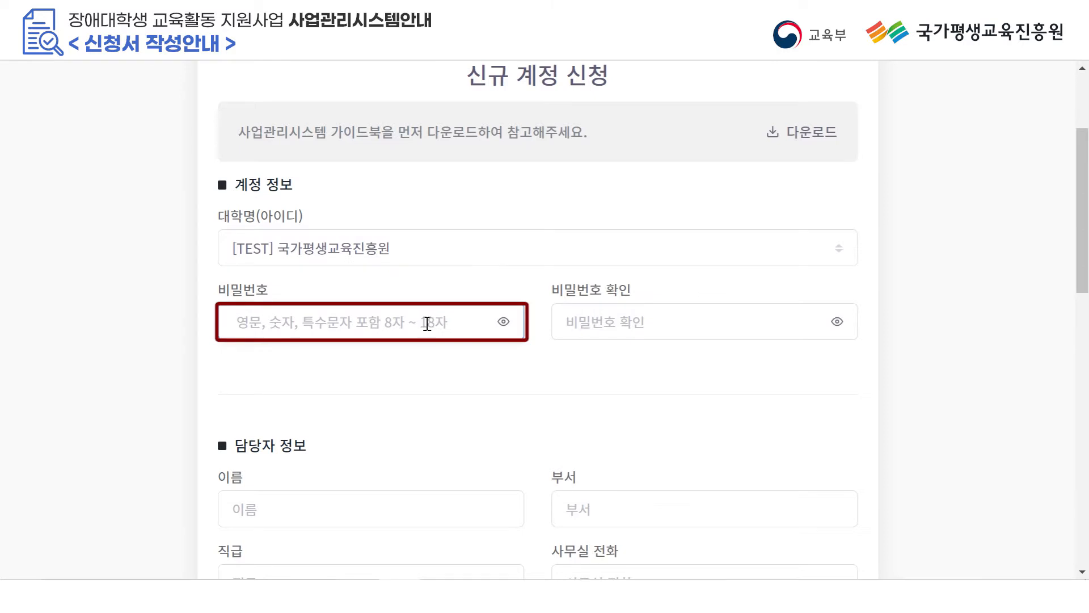
{"action": "type", "text": "abc12345"}
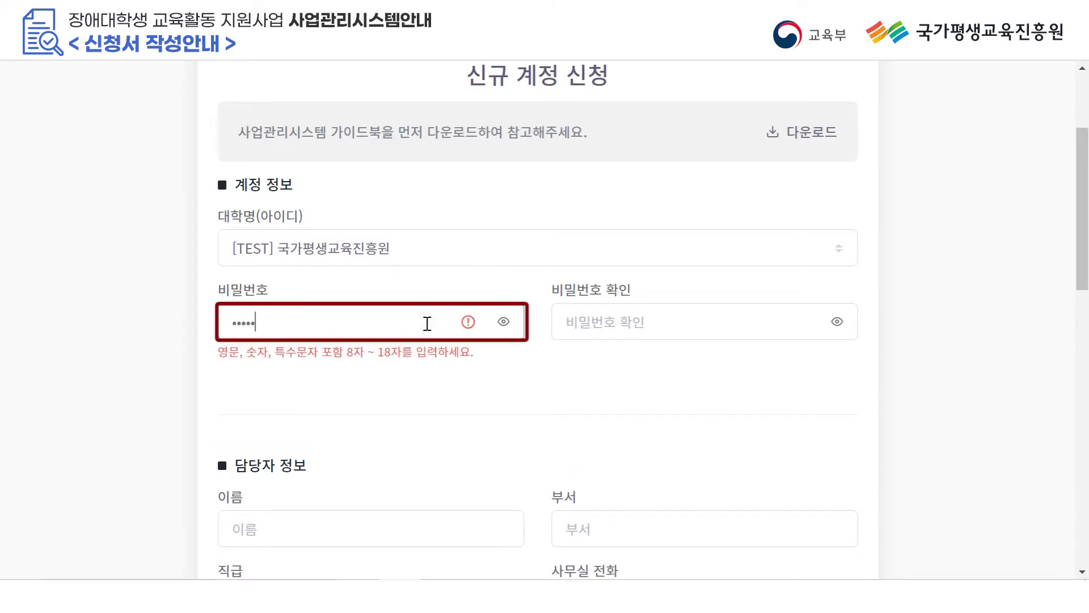
{"action": "type", "text": "!"}
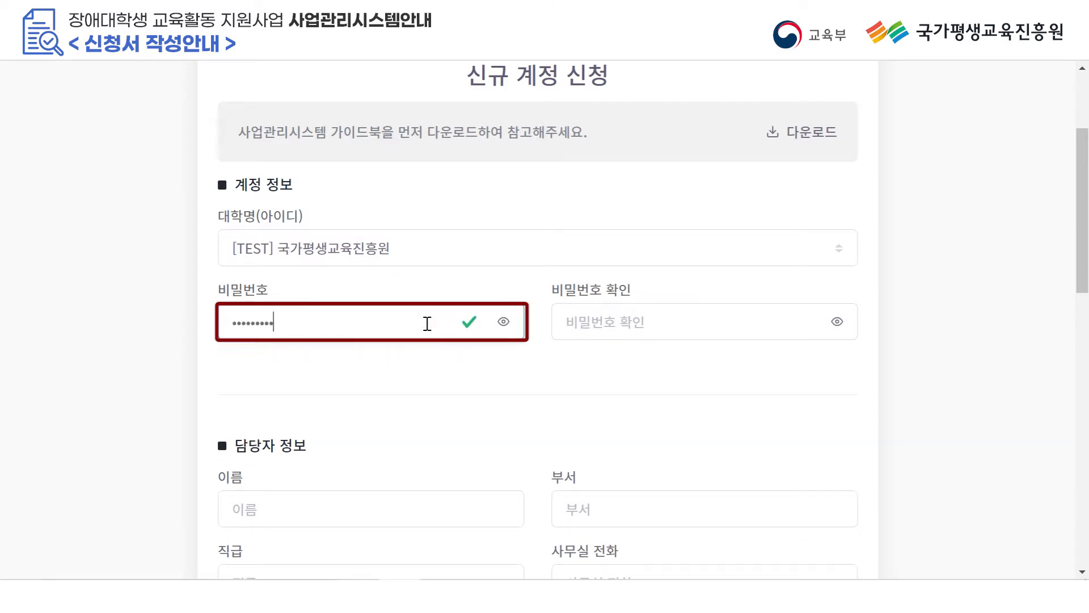
{"action": "left_click", "coordinate": [579, 305]}
{"action": "type", "text": "abc123"}
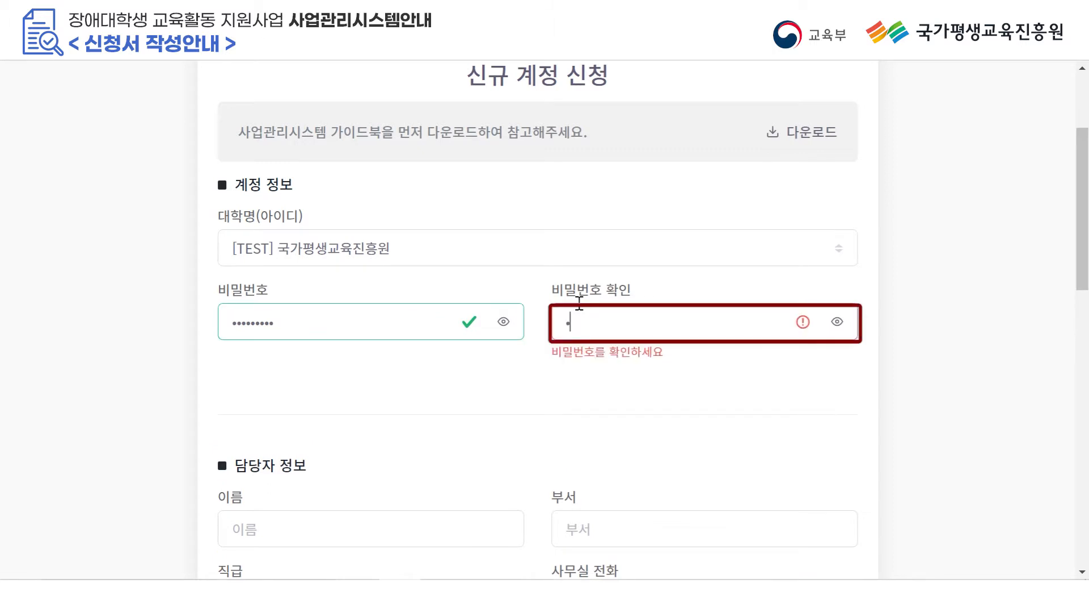
{"action": "type", "text": "45!"}
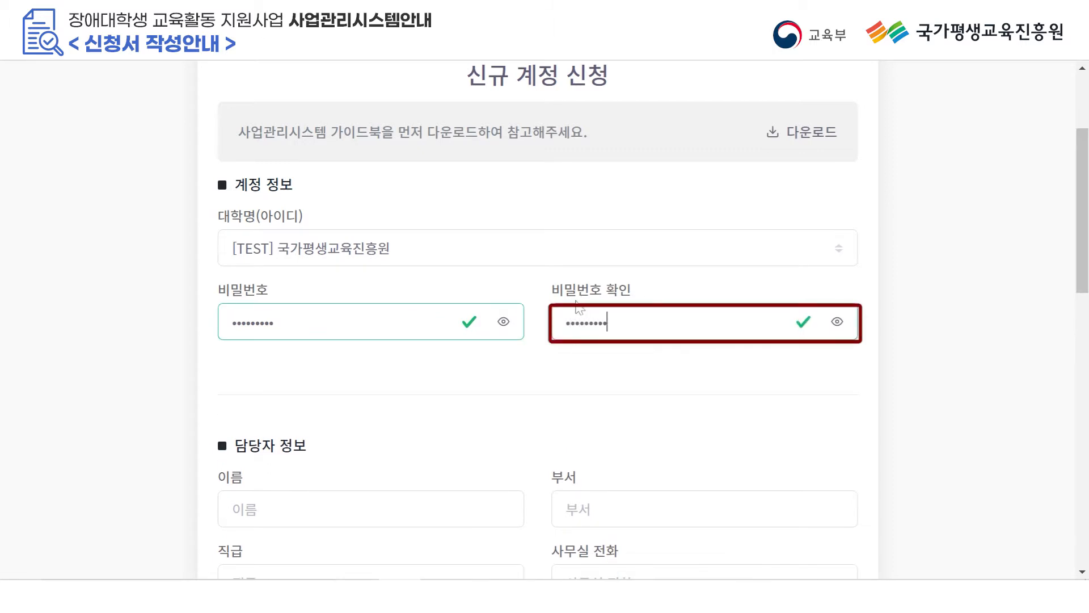
Enter the contact person's name, department 대학인적자원지원센터 and position 직원.
{"action": "scroll", "coordinate": [578, 306], "scroll_direction": "down", "scroll_amount": 5}
{"action": "scroll", "coordinate": [760, 244], "scroll_direction": "down", "scroll_amount": 2}
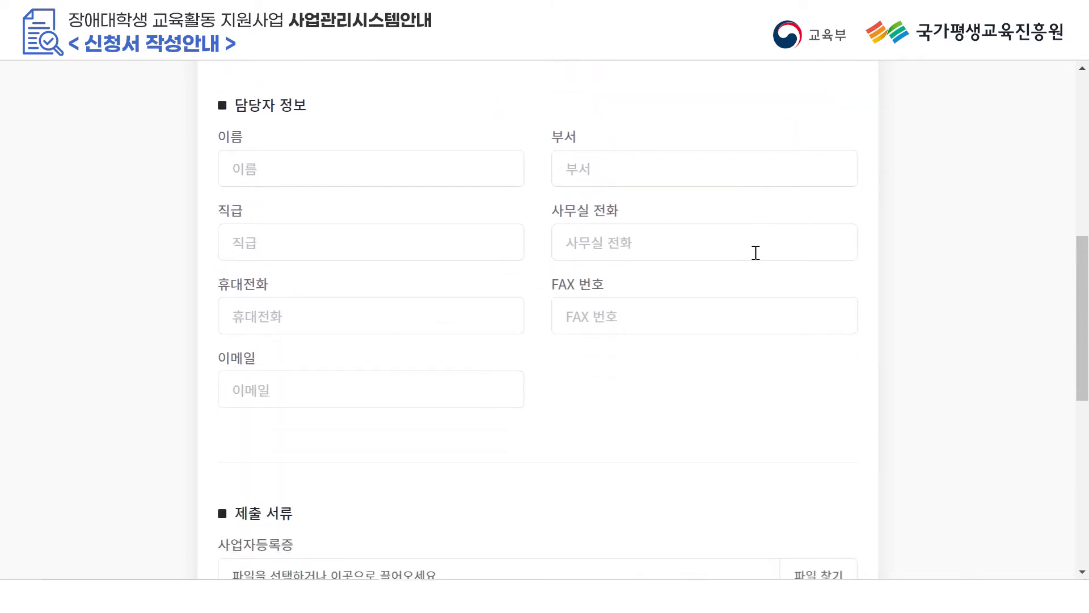
{"action": "left_click", "coordinate": [450, 181]}
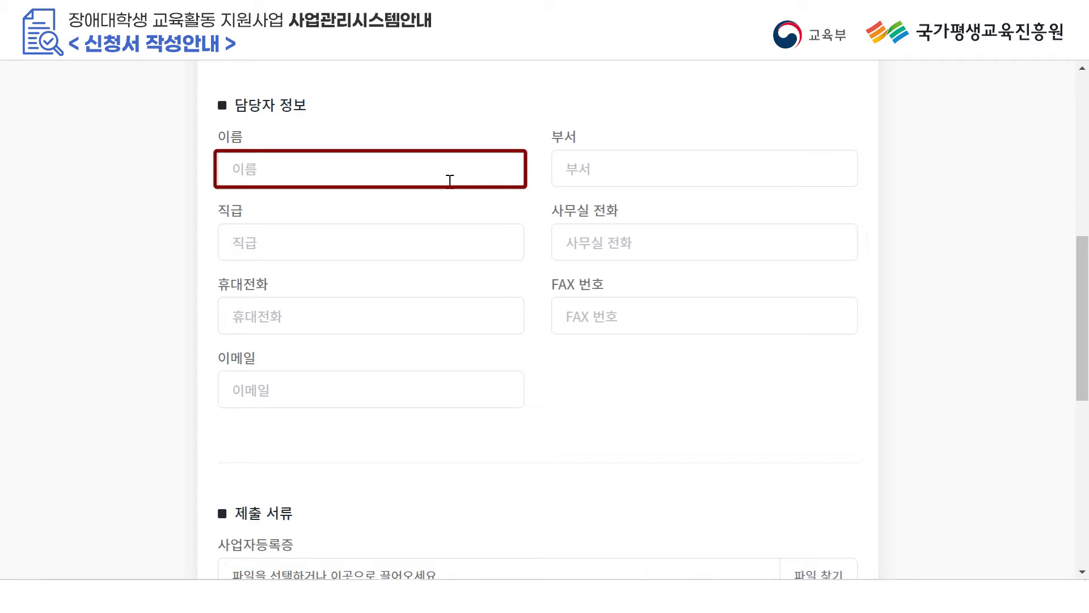
{"action": "type", "text": "김국가"}
{"action": "key", "text": "Tab"}
{"action": "type", "text": "대학인"}
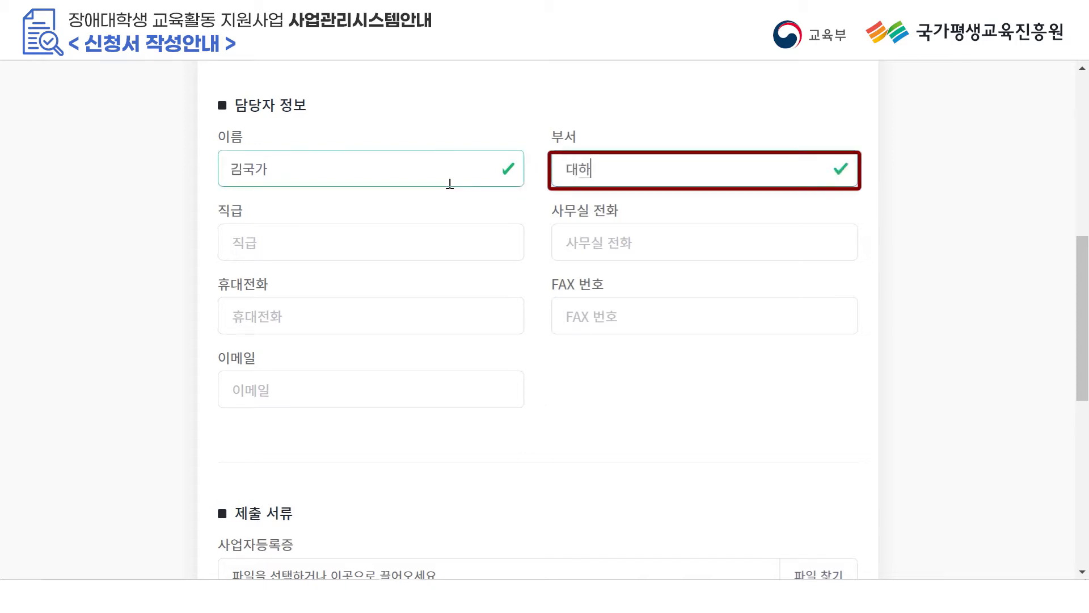
{"action": "type", "text": "적자원지"}
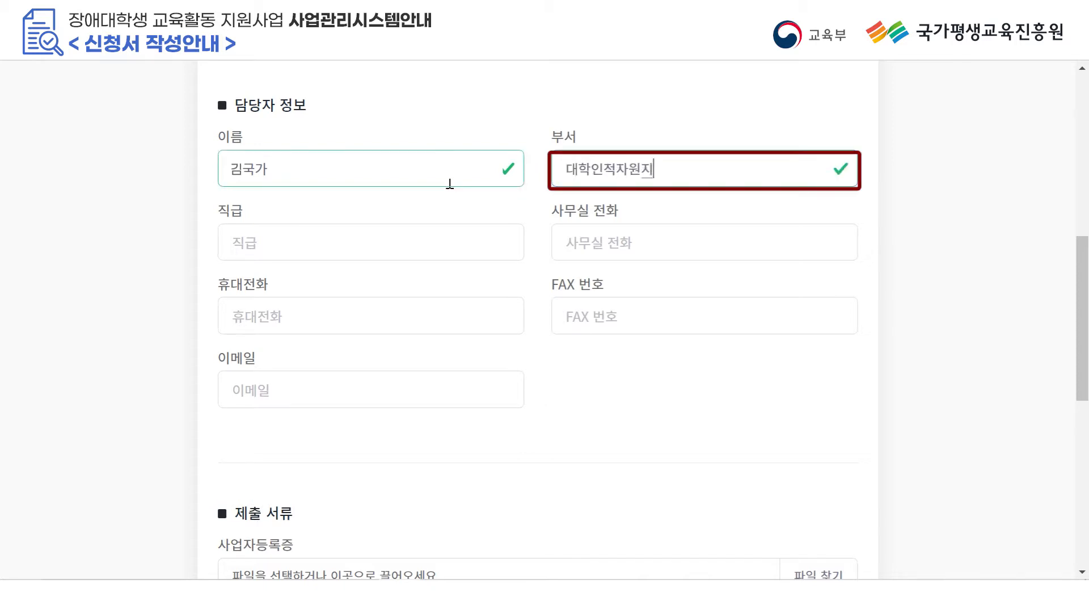
{"action": "type", "text": "원센터"}
{"action": "key", "text": "Tab"}
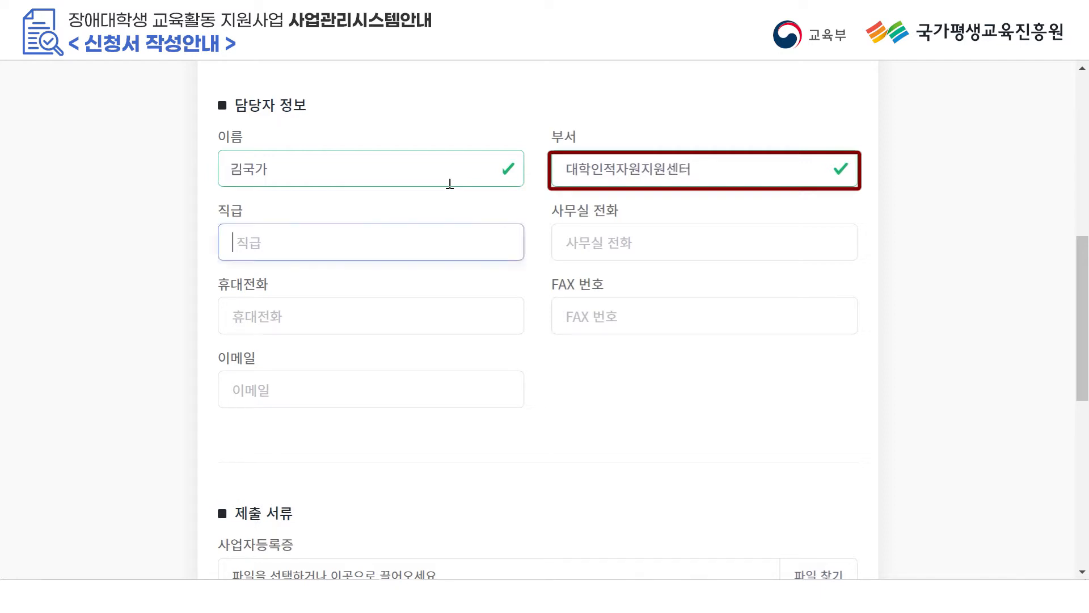
{"action": "type", "text": "직원"}
Fill in the contact's office phone, mobile, fax numbers and e-mail address.
{"action": "key", "text": "Tab"}
{"action": "type", "text": "0212"}
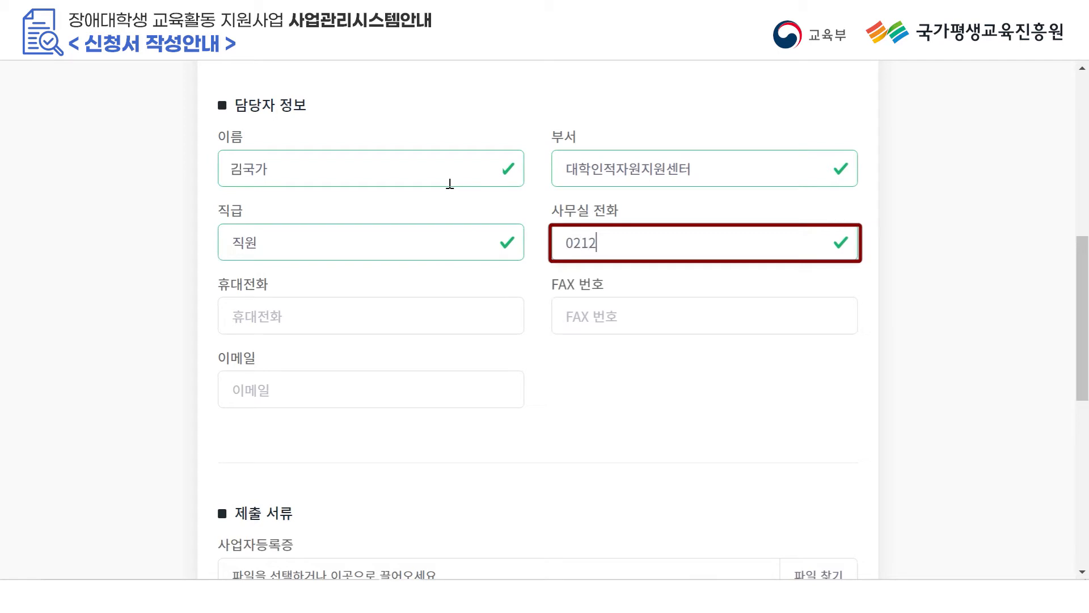
{"action": "type", "text": "345678"}
{"action": "key", "text": "Tab"}
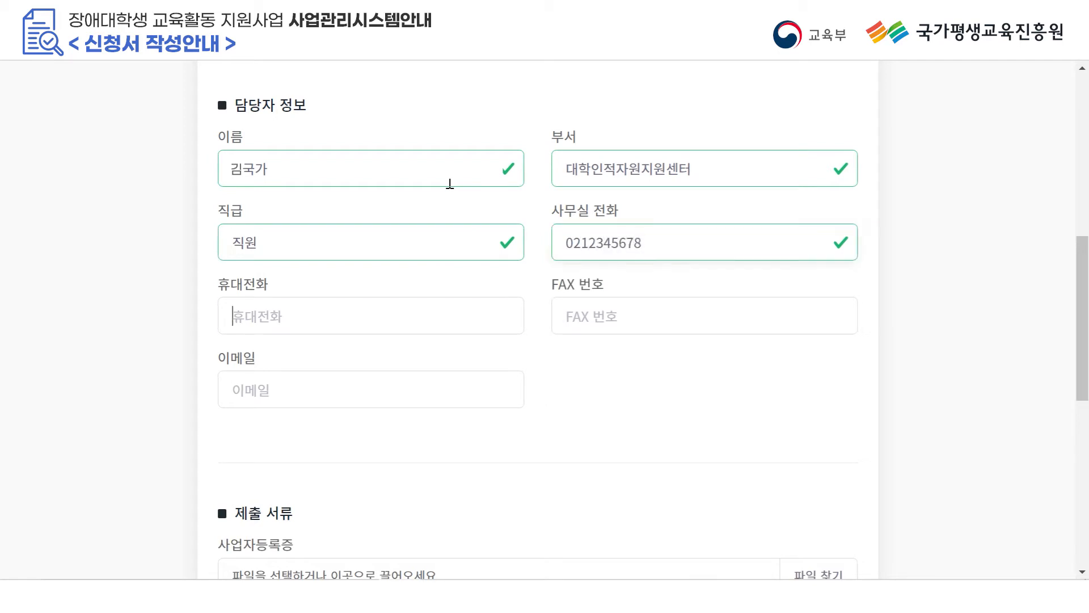
{"action": "type", "text": "01012"}
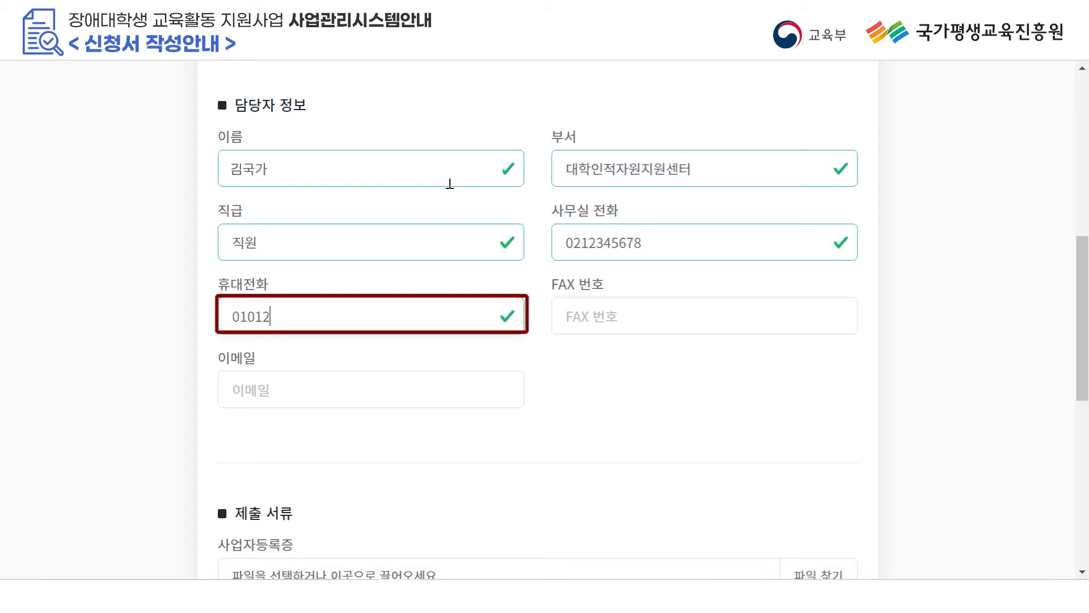
{"action": "type", "text": "345678"}
{"action": "key", "text": "Tab"}
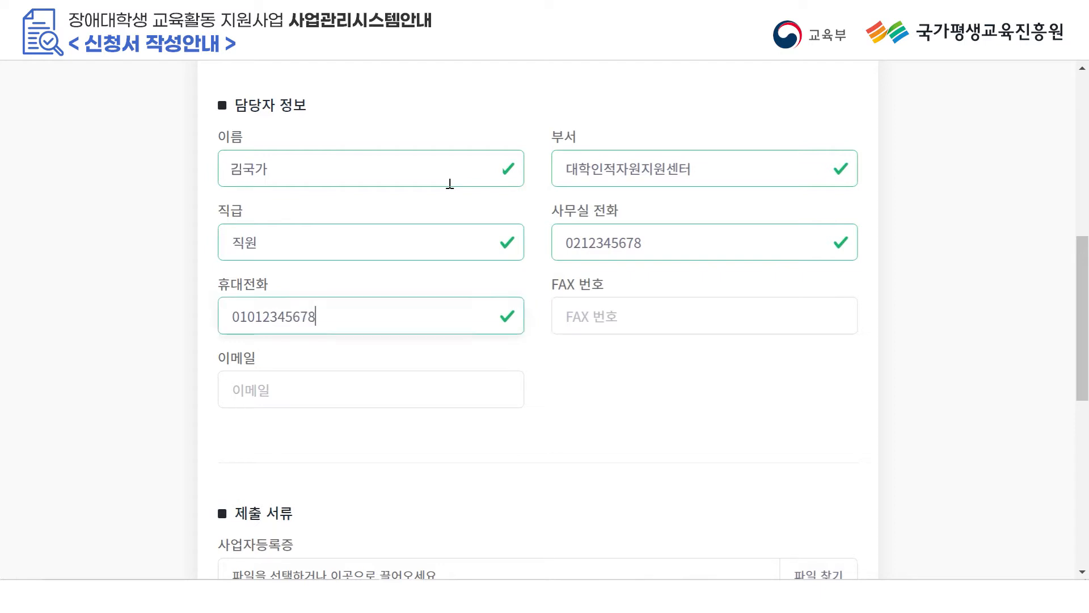
{"action": "type", "text": "02123"}
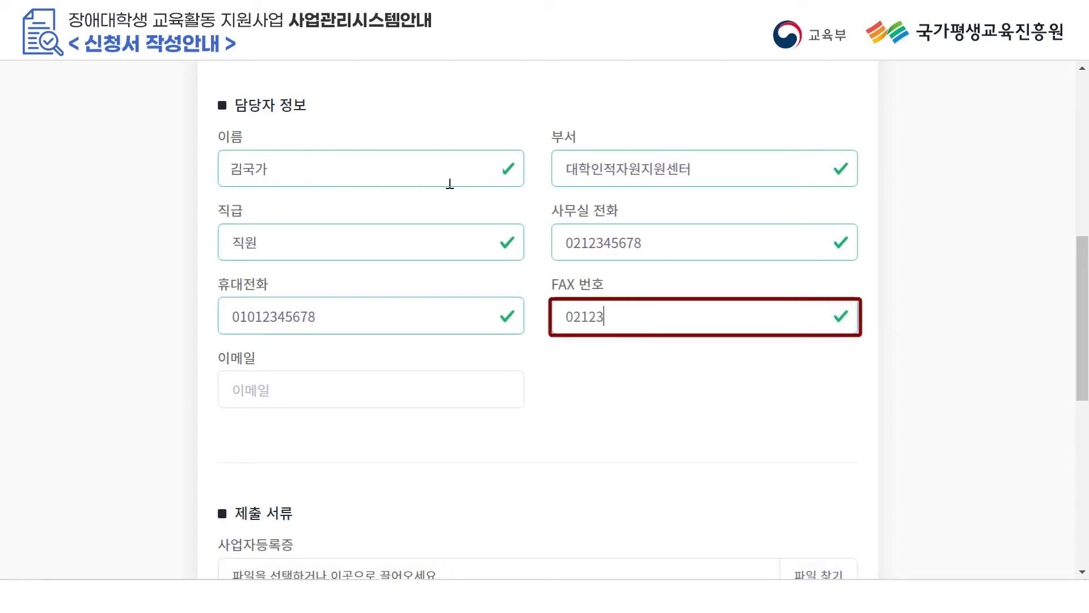
{"action": "type", "text": "40000"}
{"action": "key", "text": "Tab"}
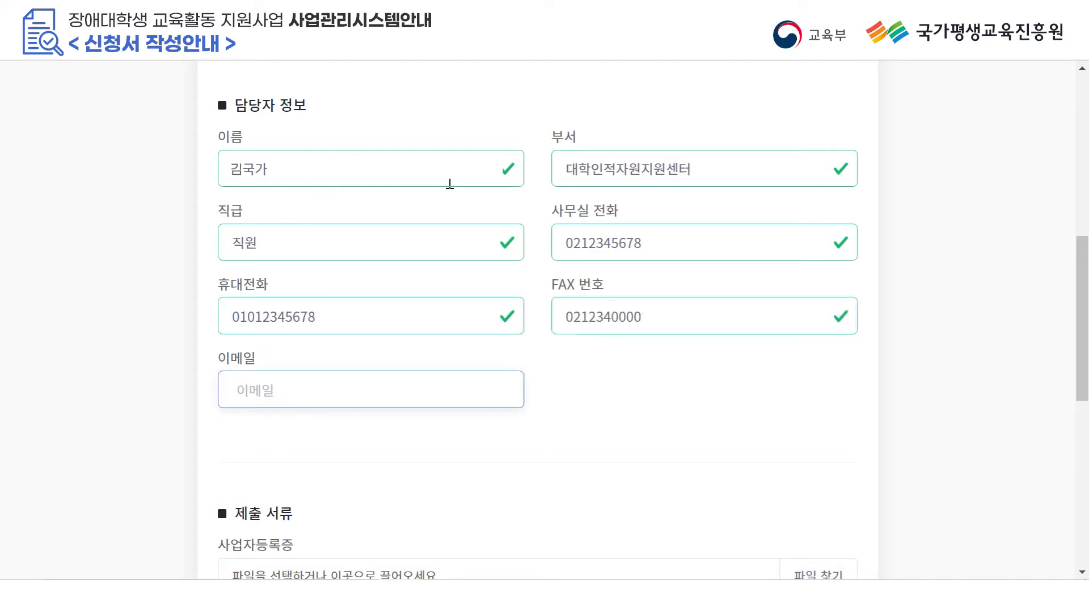
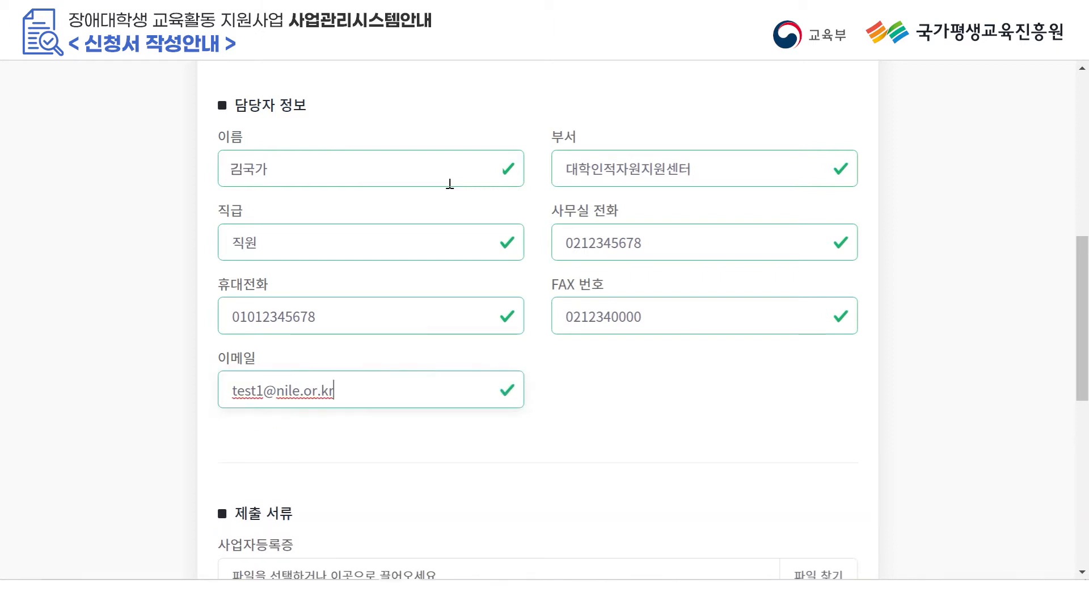
{"action": "scroll", "coordinate": [701, 344], "scroll_direction": "down", "scroll_amount": 2}
Attach 사업자등록증.PNG and 국고전용계좌사본.PNG as the required submission documents.
{"action": "scroll", "coordinate": [703, 346], "scroll_direction": "down", "scroll_amount": 6}
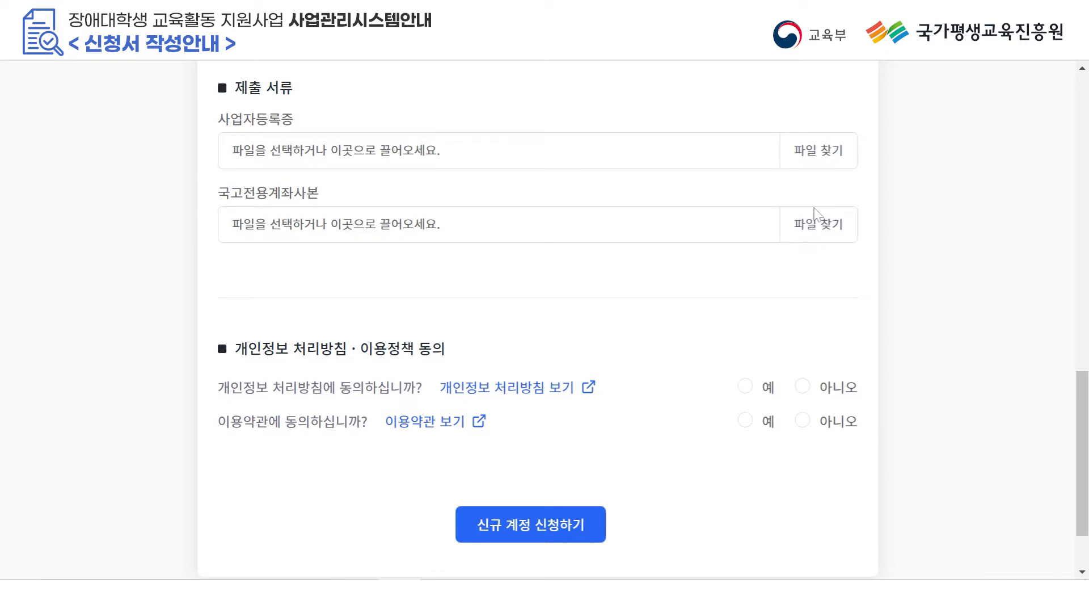
{"action": "left_click", "coordinate": [817, 163]}
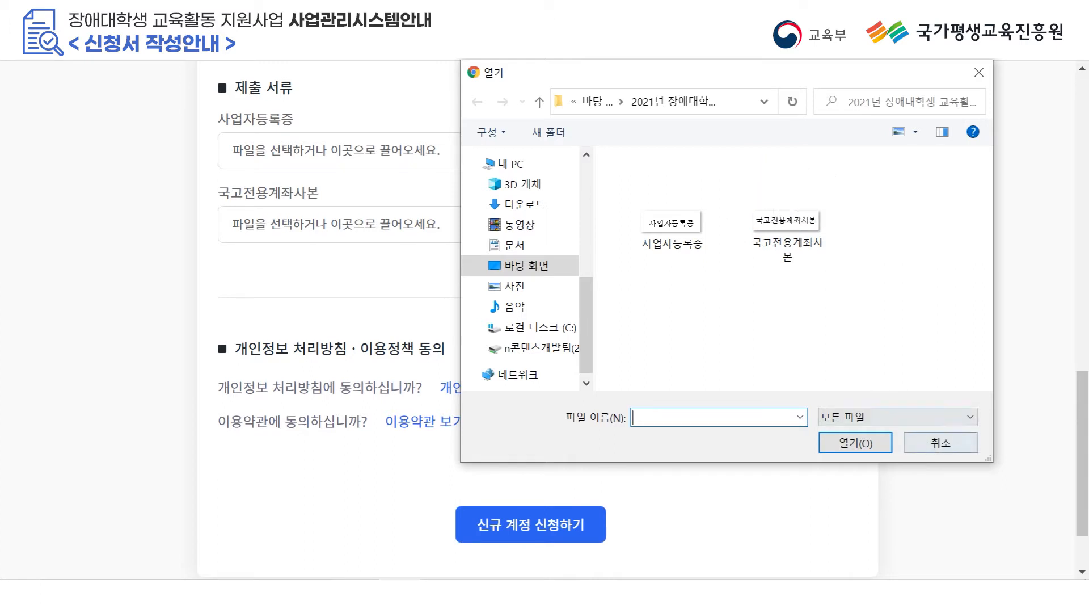
{"action": "double_click", "coordinate": [672, 227]}
{"action": "left_click", "coordinate": [831, 235]}
{"action": "double_click", "coordinate": [838, 224]}
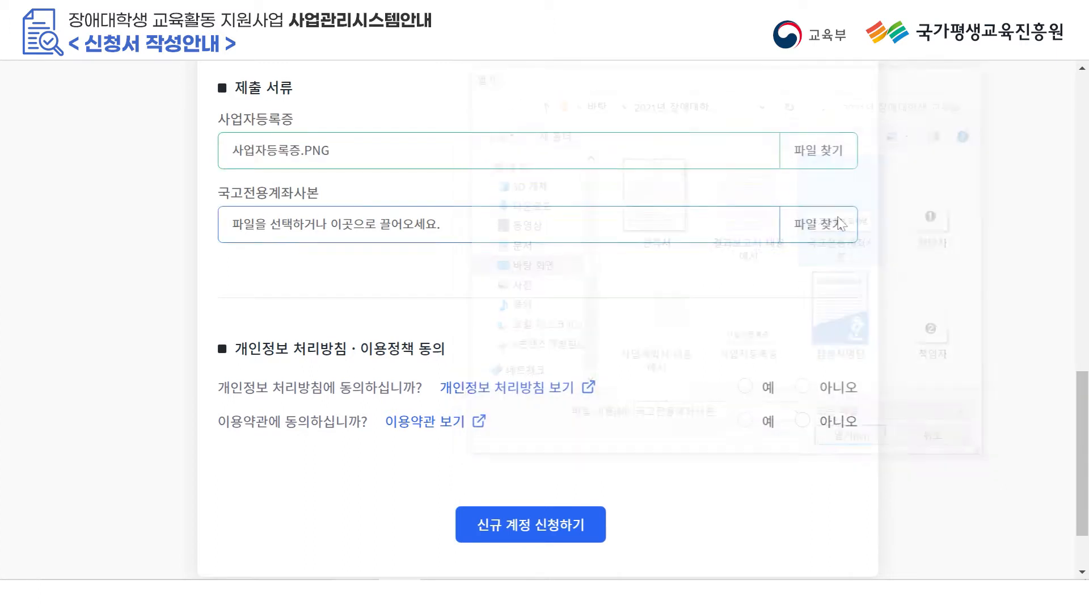
{"action": "scroll", "coordinate": [828, 267], "scroll_direction": "down", "scroll_amount": 2}
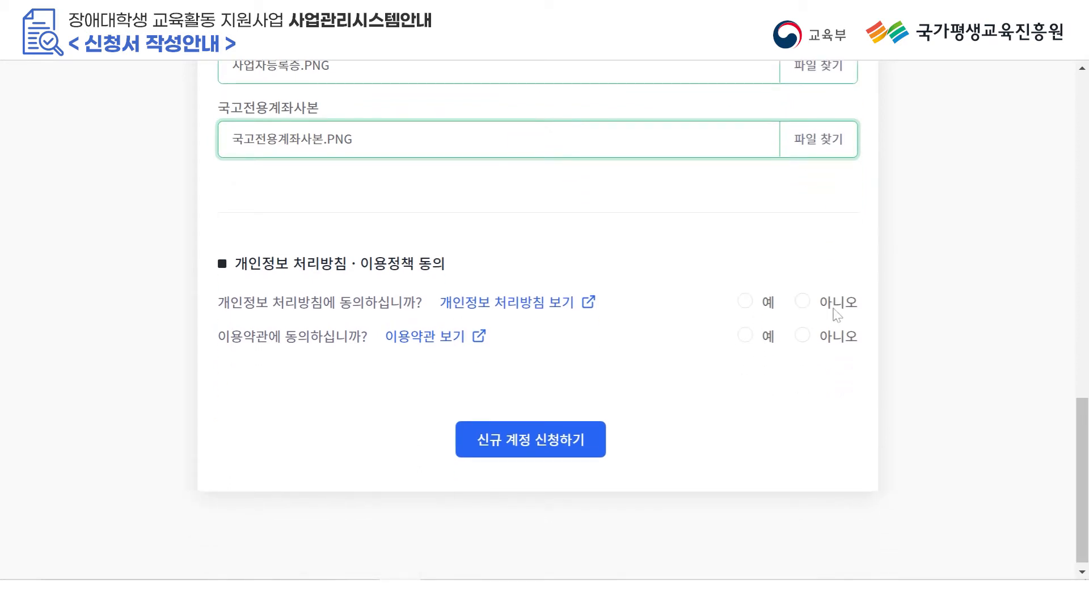
{"action": "scroll", "coordinate": [477, 273], "scroll_direction": "down", "scroll_amount": 1}
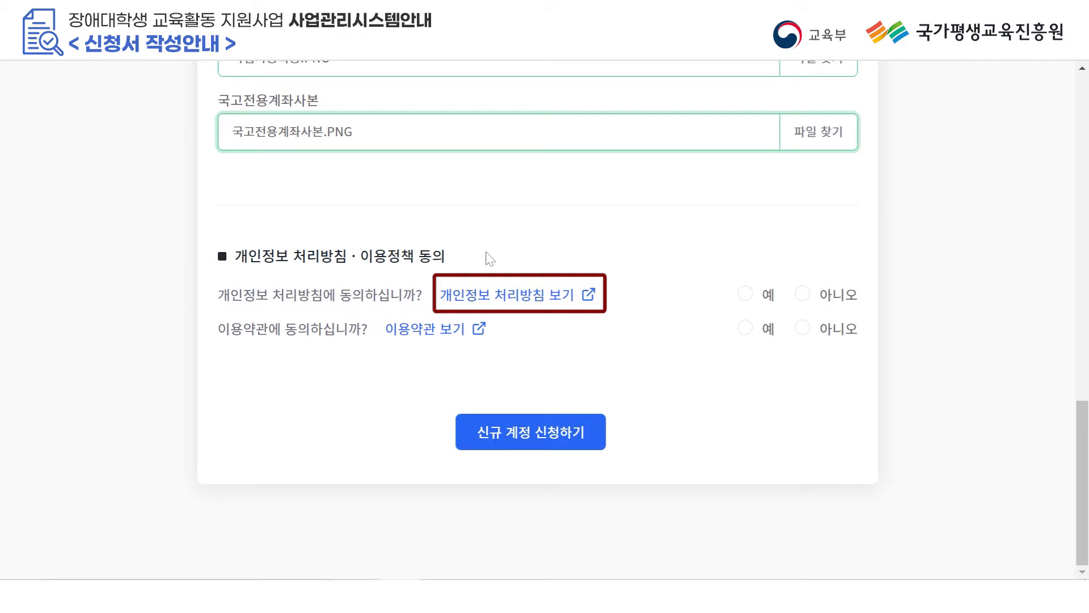
Review and agree to the privacy policy and terms of use, then submit the account application.
{"action": "left_click", "coordinate": [539, 295]}
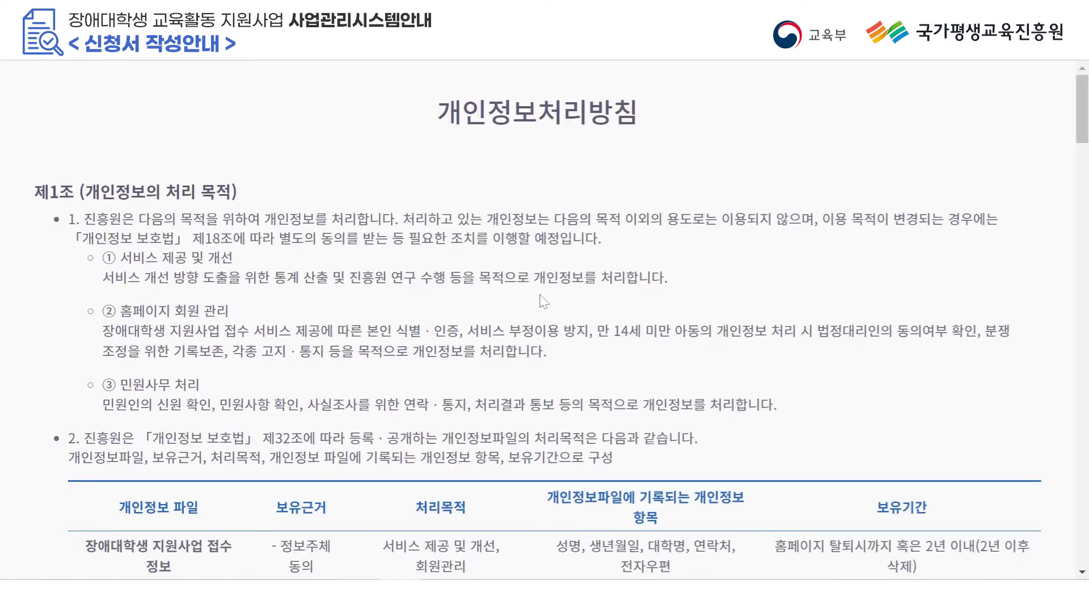
{"action": "left_click", "coordinate": [352, 11]}
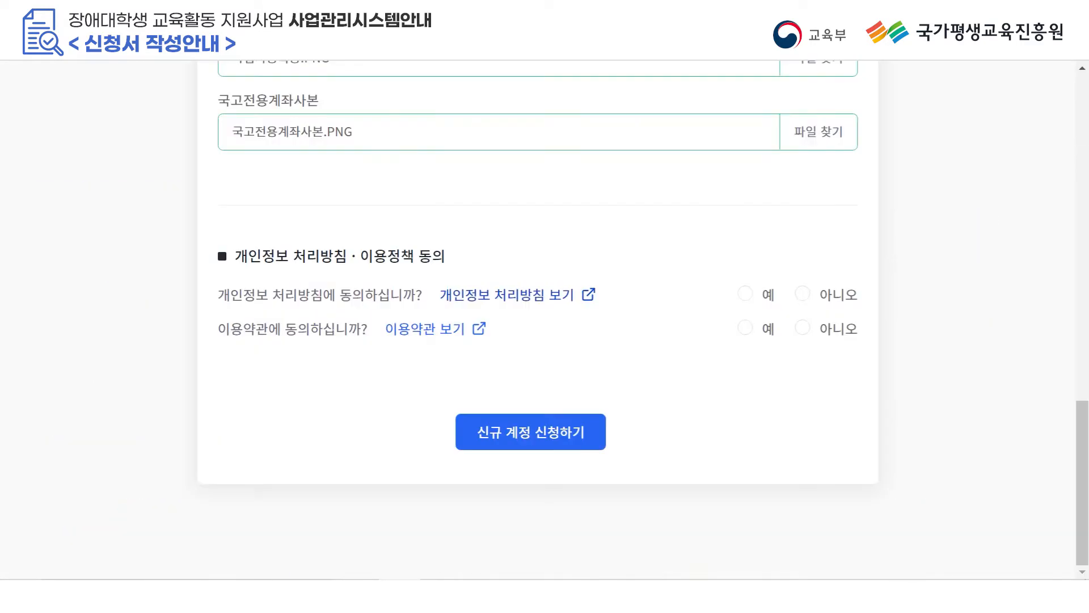
{"action": "left_click", "coordinate": [745, 294]}
{"action": "left_click", "coordinate": [454, 340]}
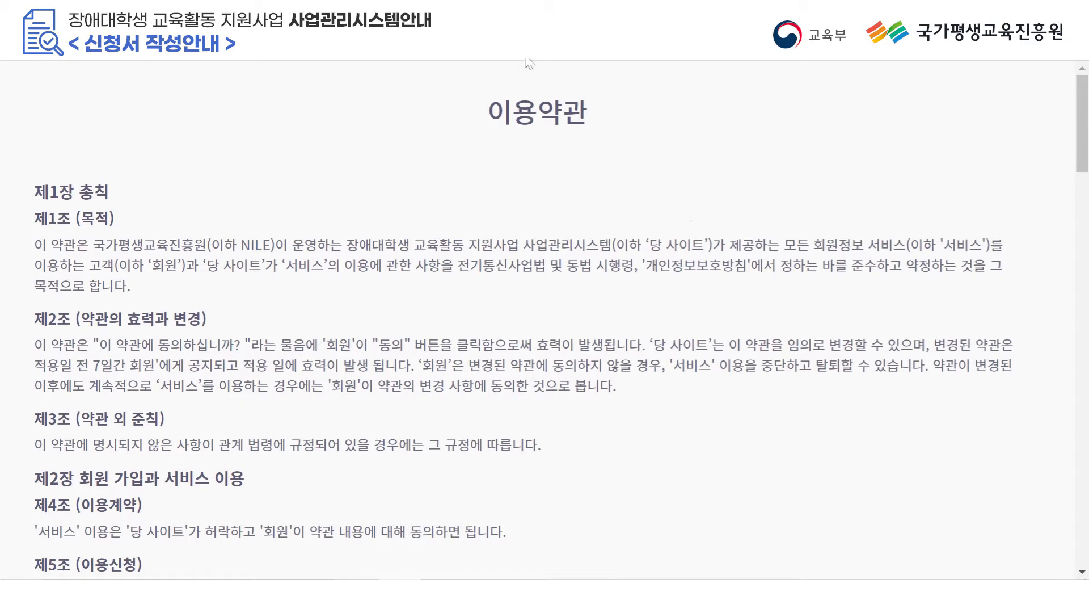
{"action": "key", "text": "ctrl+w"}
{"action": "left_click", "coordinate": [745, 328]}
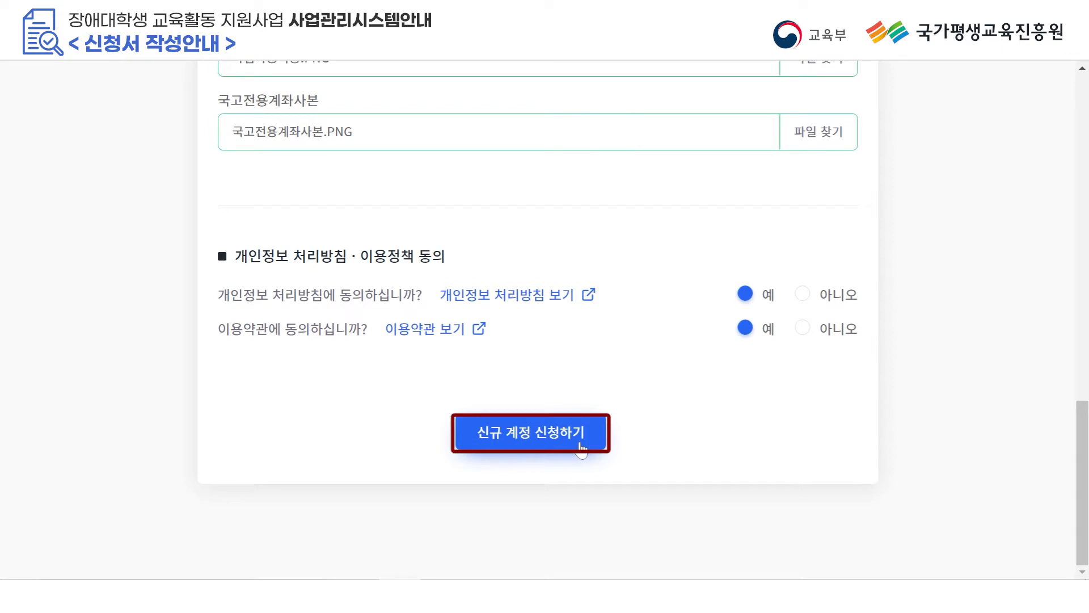
{"action": "left_click", "coordinate": [581, 447]}
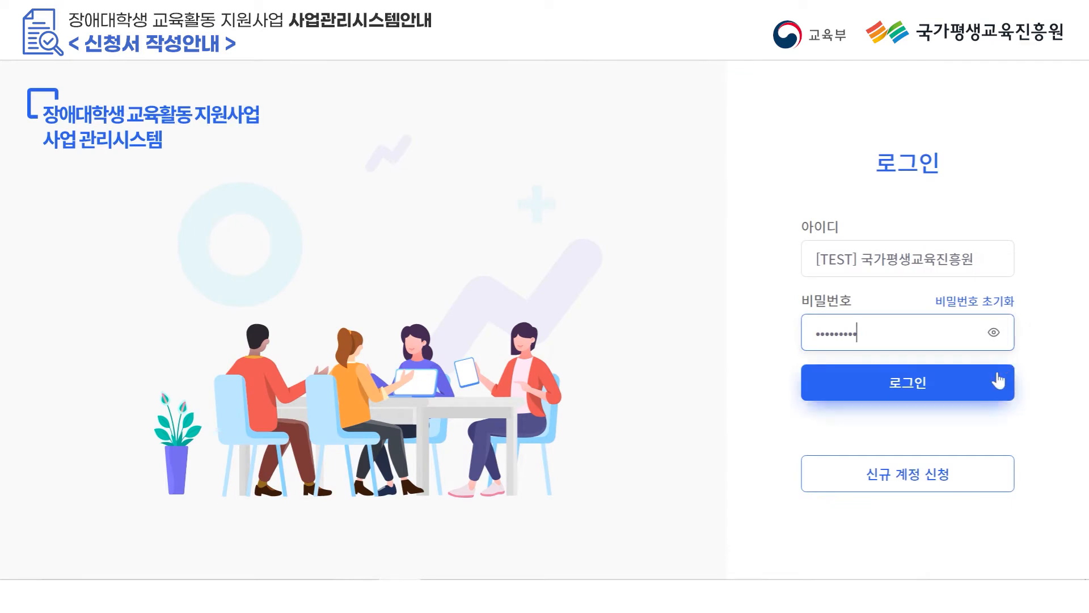
Log in with the filled credentials and expand 대학정보관리 in the sidebar.
{"action": "left_click", "coordinate": [990, 385]}
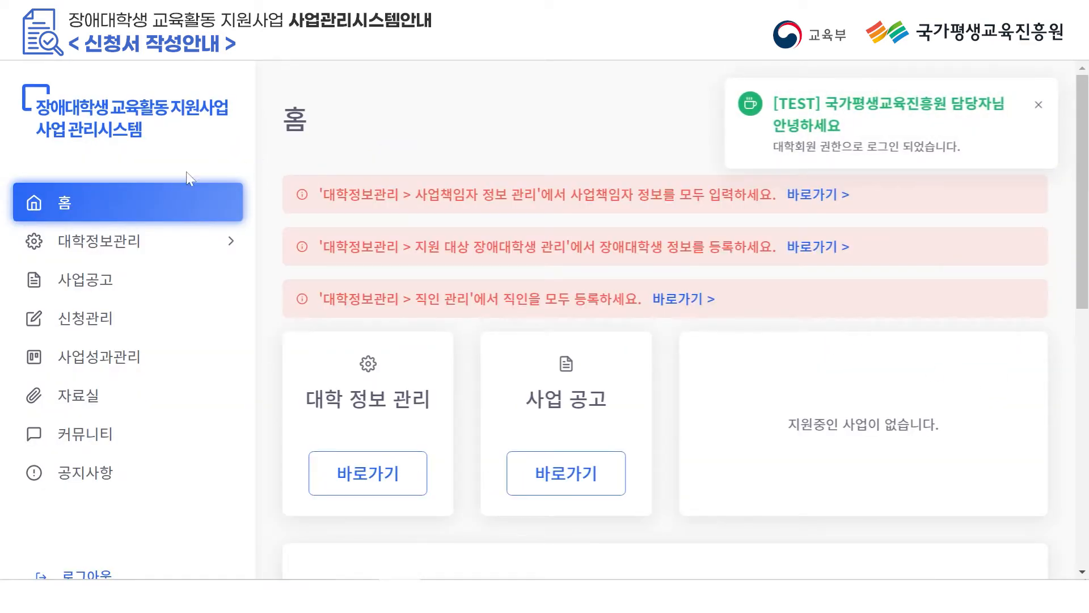
{"action": "left_click", "coordinate": [138, 243]}
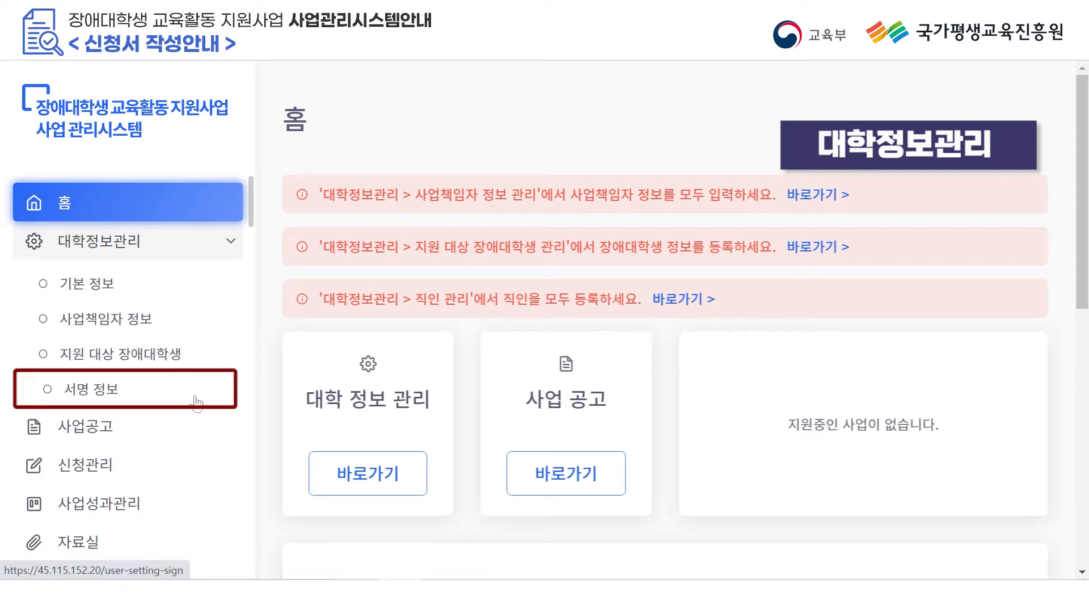
Open 기본 정보 and review the 담당자 정보 and 제출 서류 sections.
{"action": "left_click", "coordinate": [106, 283]}
{"action": "scroll", "coordinate": [678, 267], "scroll_direction": "down", "scroll_amount": 1}
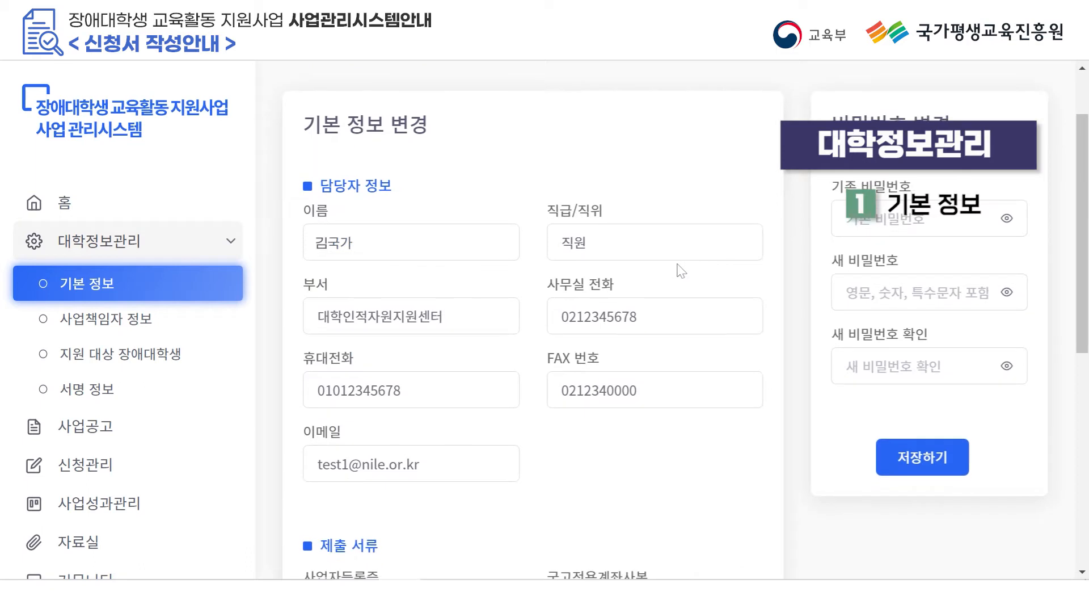
{"action": "scroll", "coordinate": [680, 271], "scroll_direction": "down", "scroll_amount": 1}
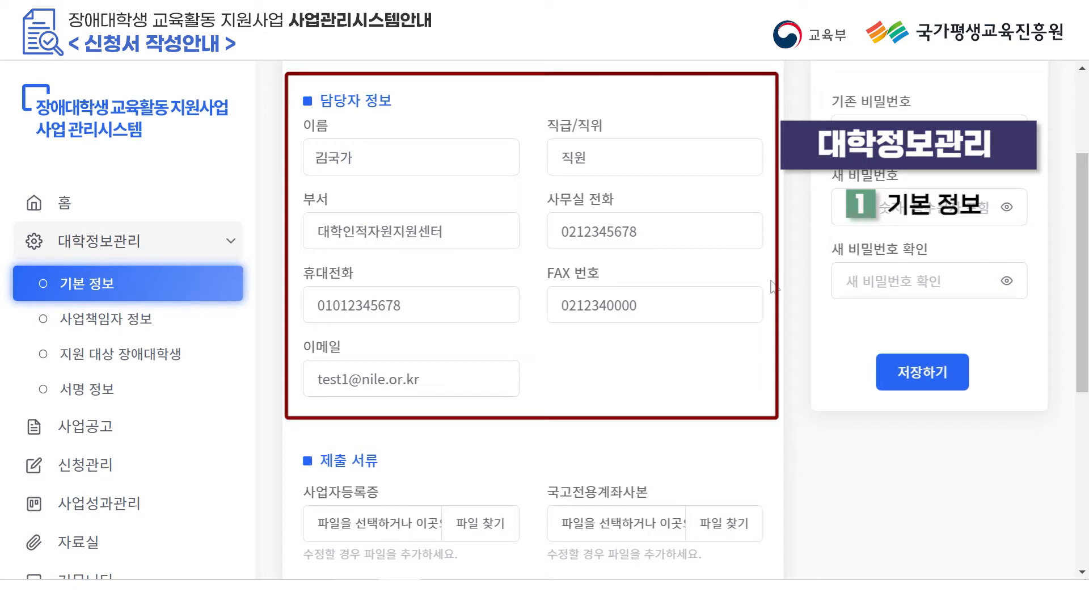
{"action": "scroll", "coordinate": [773, 285], "scroll_direction": "down", "scroll_amount": 2}
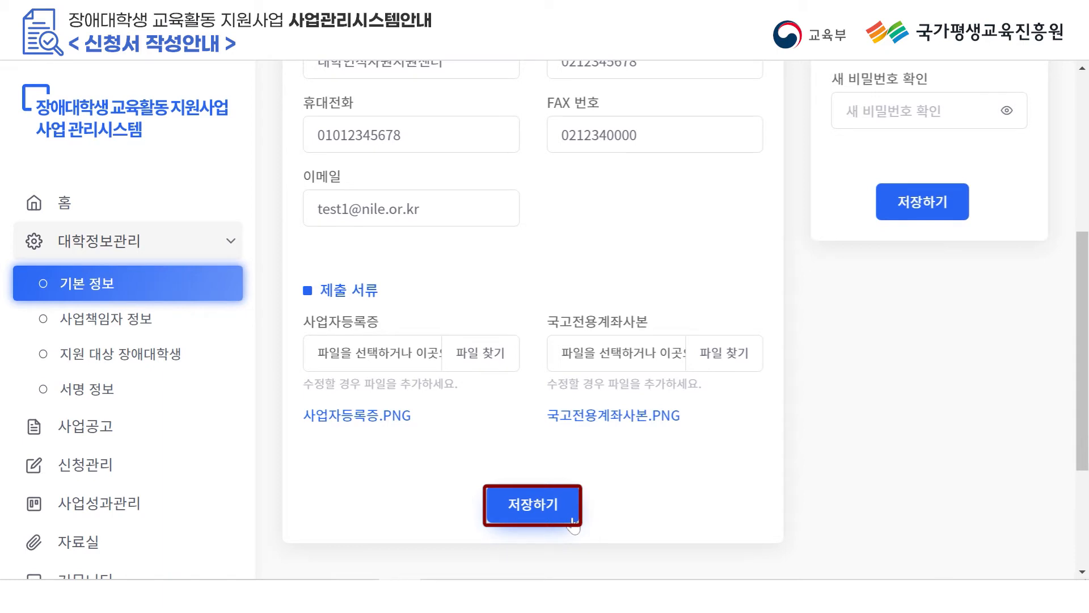
{"action": "scroll", "coordinate": [628, 430], "scroll_direction": "up", "scroll_amount": 1}
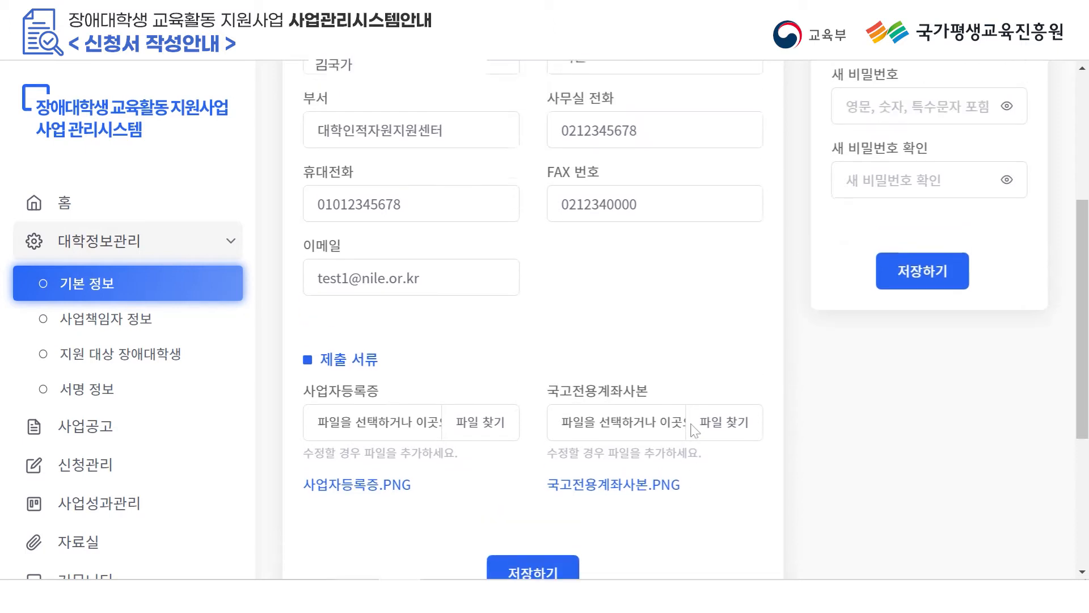
{"action": "scroll", "coordinate": [572, 335], "scroll_direction": "down", "scroll_amount": 1}
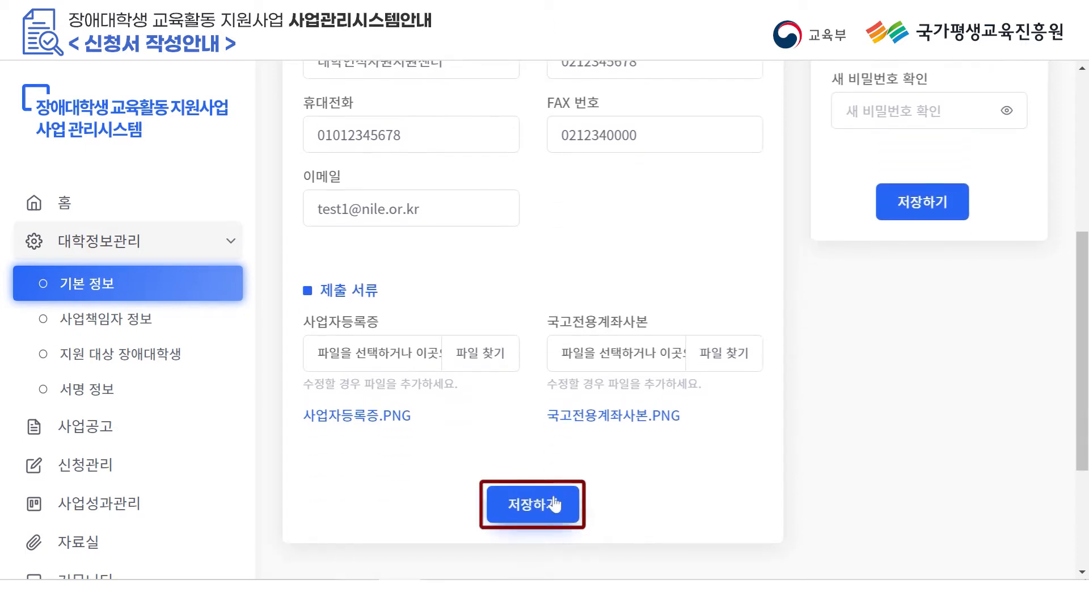
On 사업책임자 정보, enter the director's name, title 센터장 and department 대학인적자원지원센터.
{"action": "left_click", "coordinate": [106, 319]}
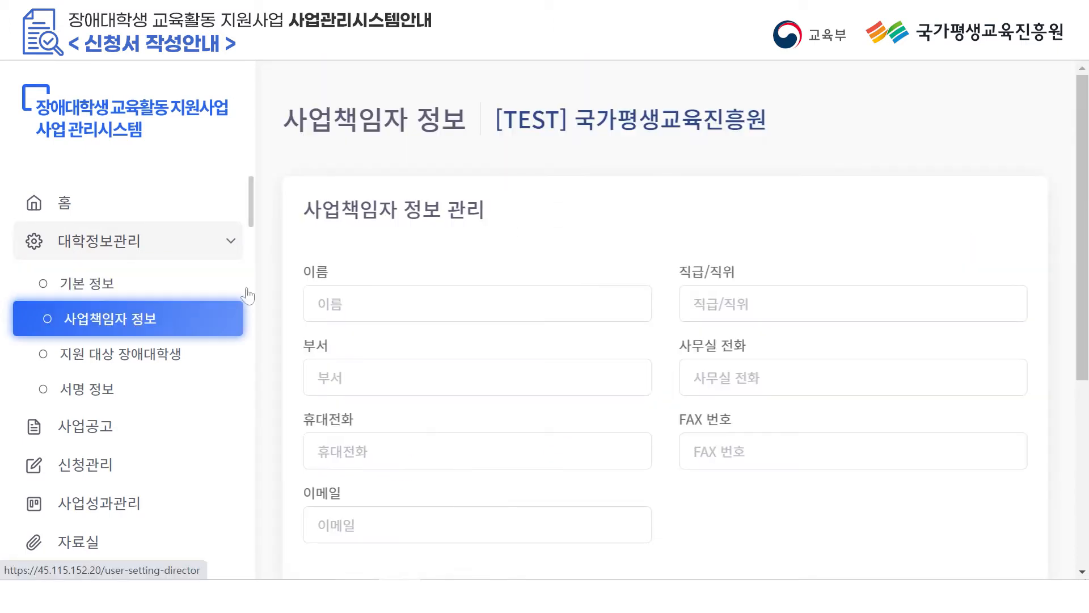
{"action": "scroll", "coordinate": [908, 269], "scroll_direction": "down", "scroll_amount": 1}
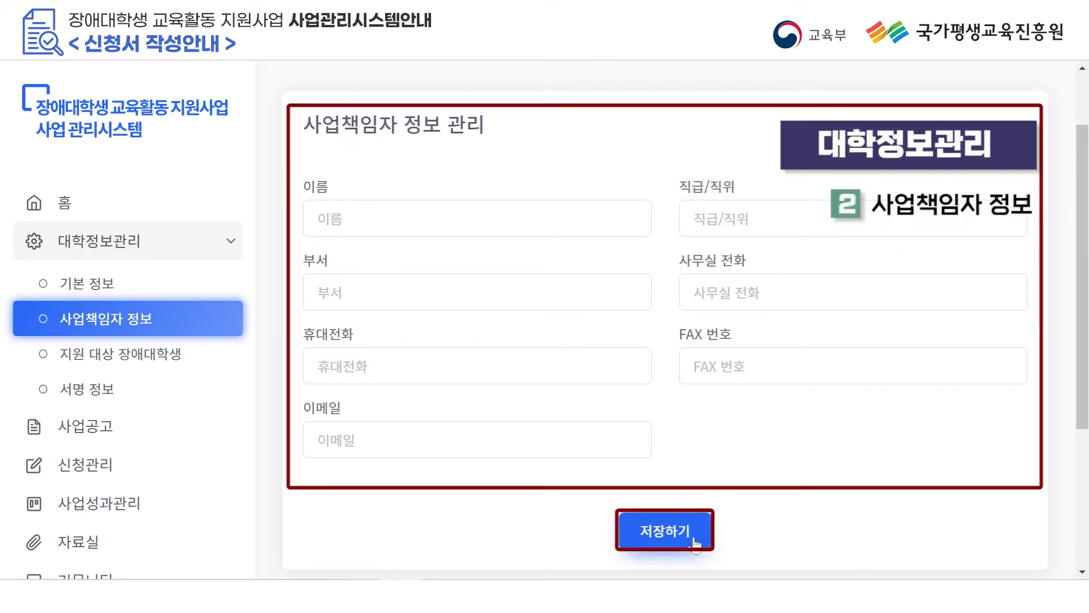
{"action": "left_click", "coordinate": [453, 220]}
{"action": "type", "text": "이평생"}
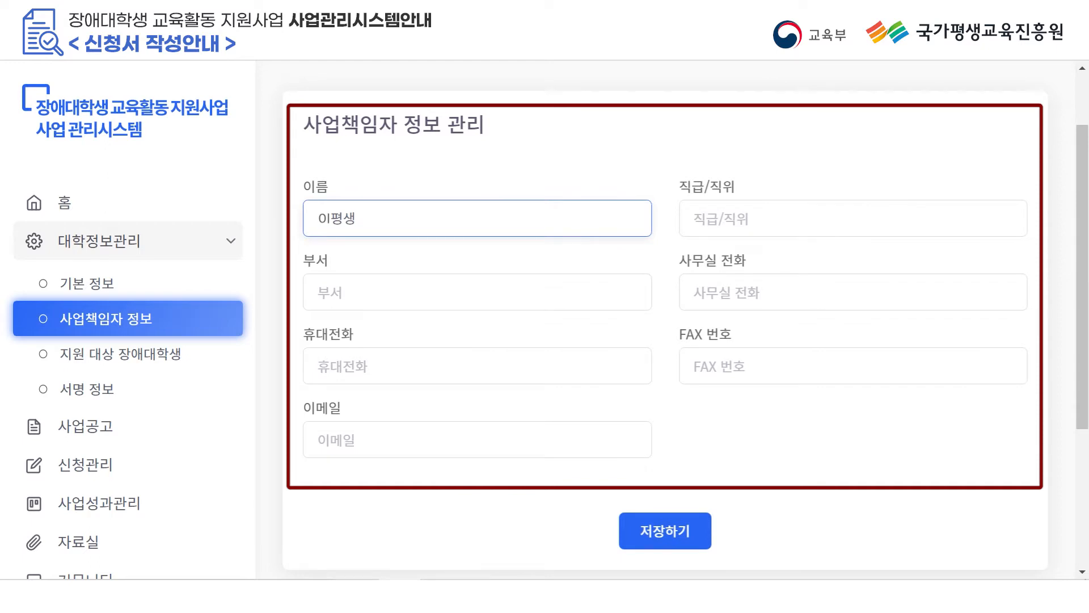
{"action": "key", "text": "Tab"}
{"action": "type", "text": "센터장"}
{"action": "key", "text": "Tab"}
{"action": "type", "text": "대학인적"}
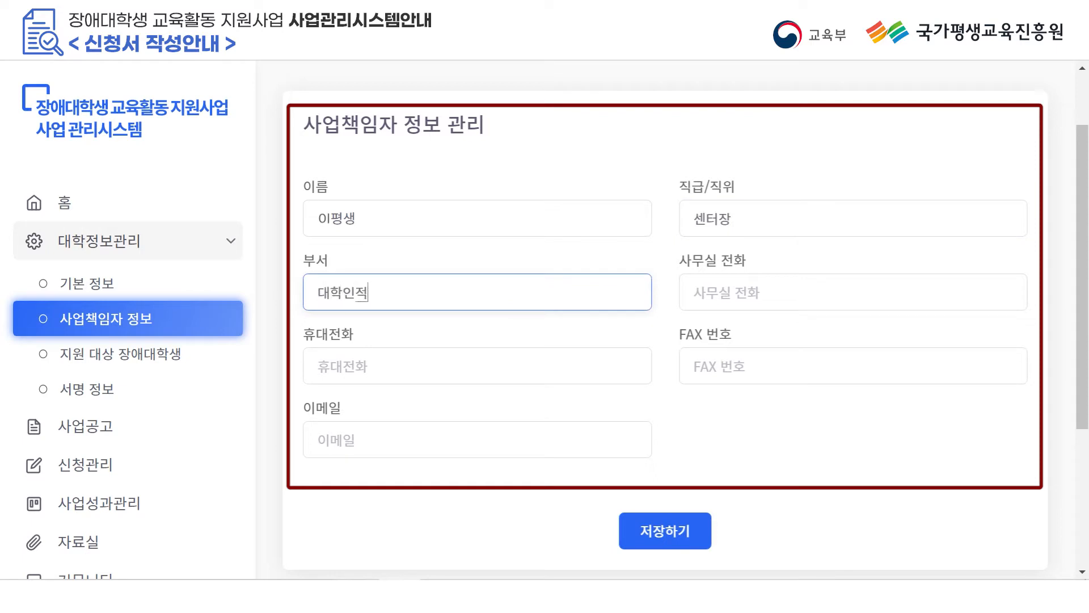
{"action": "type", "text": "자우원지"}
{"action": "type", "text": "센터"}
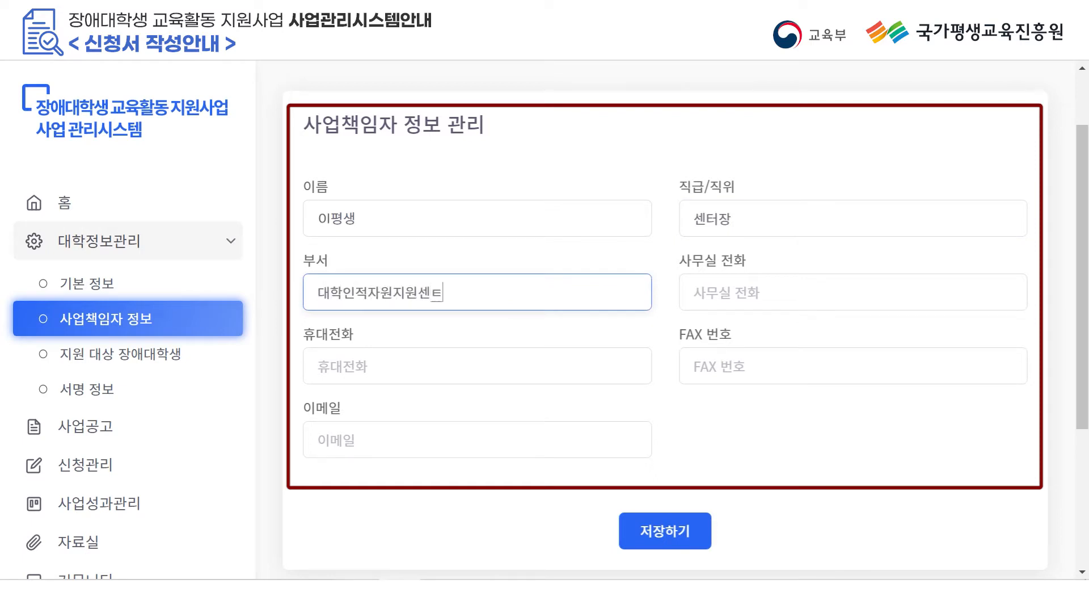
Enter the director's office, mobile, fax numbers and e-mail, then save and confirm.
{"action": "key", "text": "Tab"}
{"action": "type", "text": "0"}
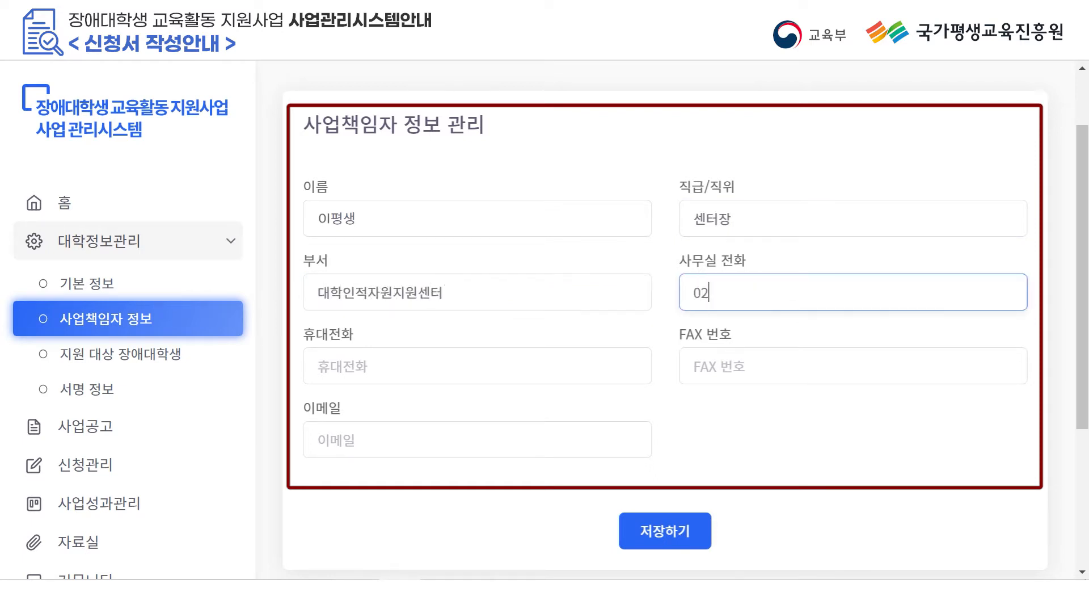
{"action": "type", "text": "212345678"}
{"action": "key", "text": "Tab"}
{"action": "type", "text": "01"}
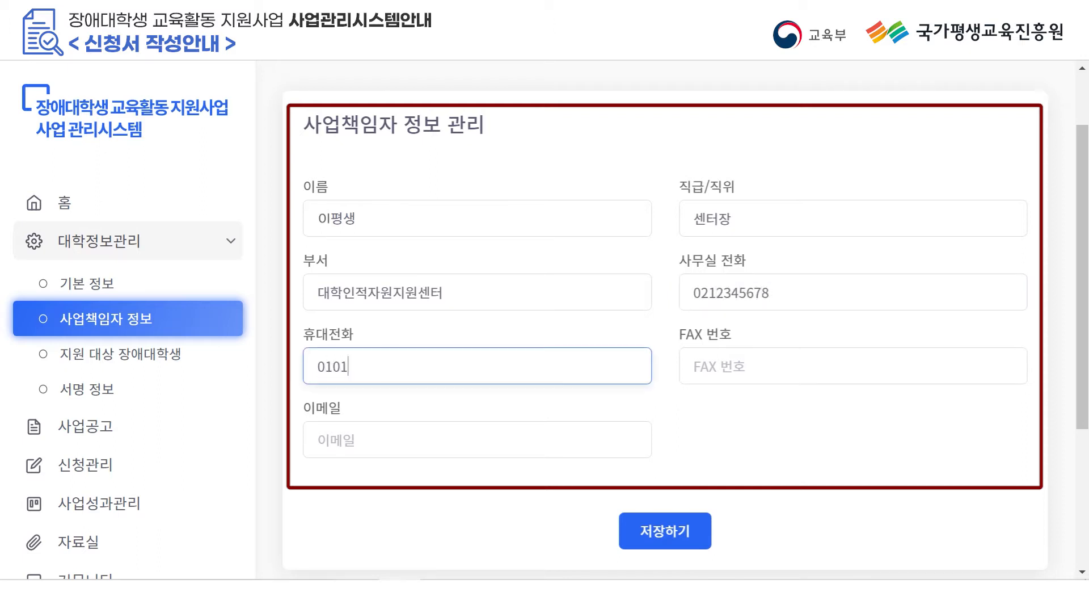
{"action": "key", "text": "Tab"}
{"action": "type", "text": "0212340000"}
{"action": "key", "text": "Tab"}
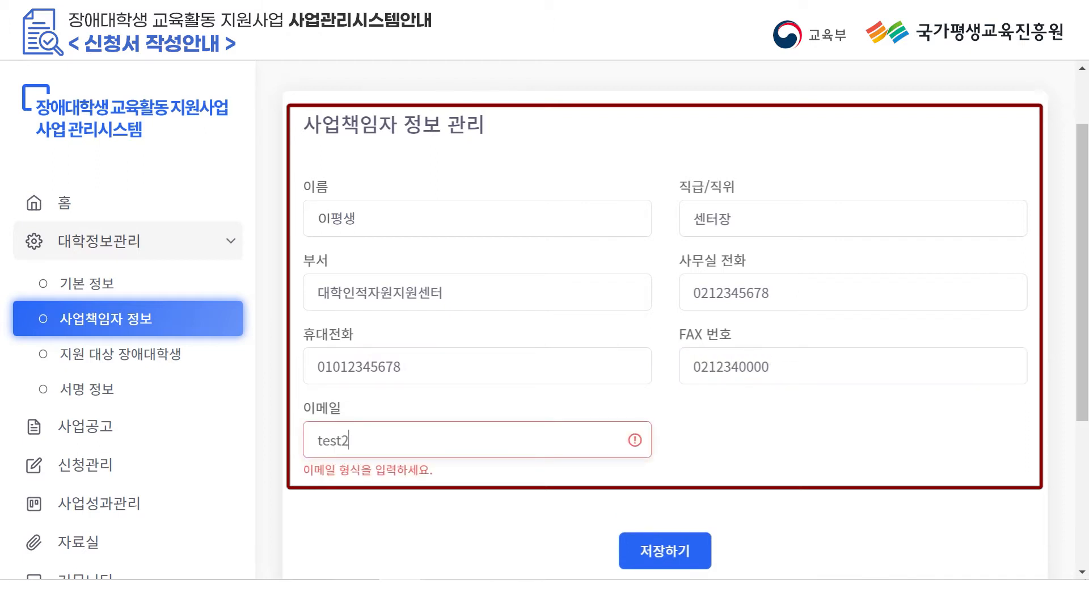
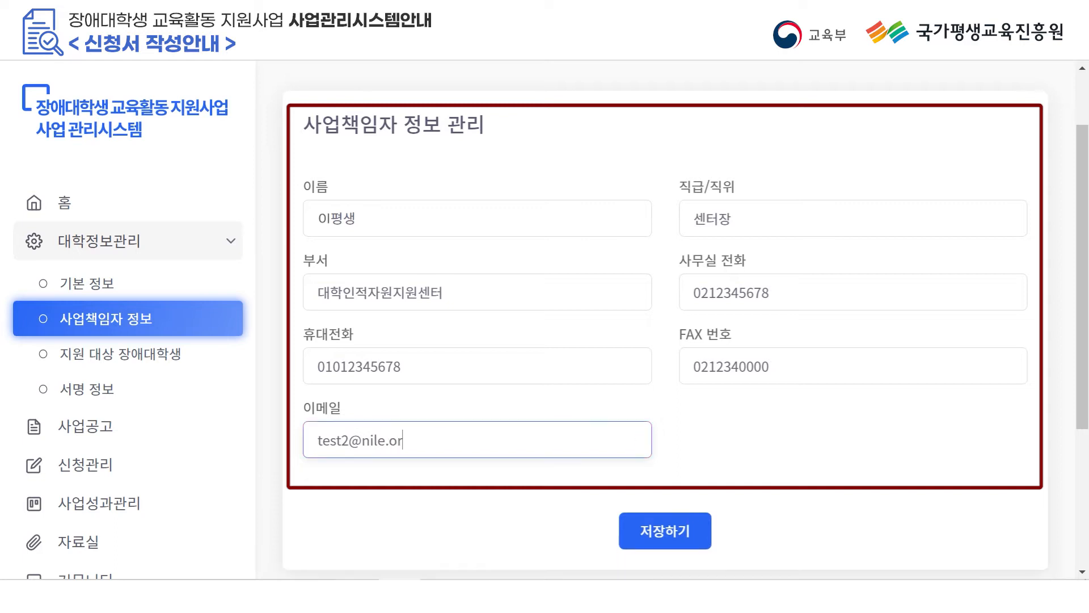
{"action": "left_click", "coordinate": [674, 537]}
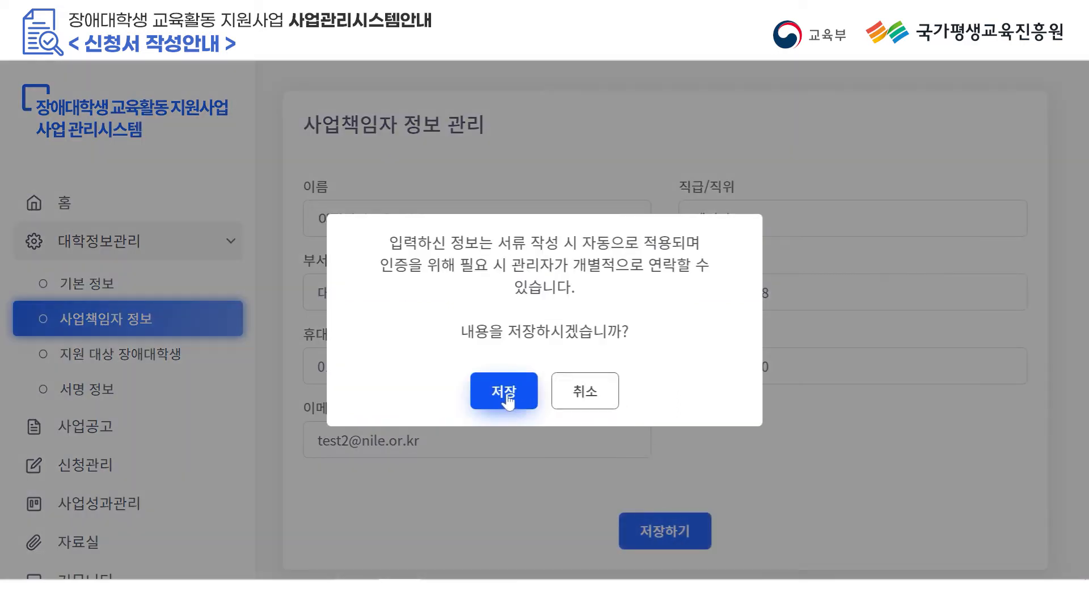
{"action": "left_click", "coordinate": [508, 400]}
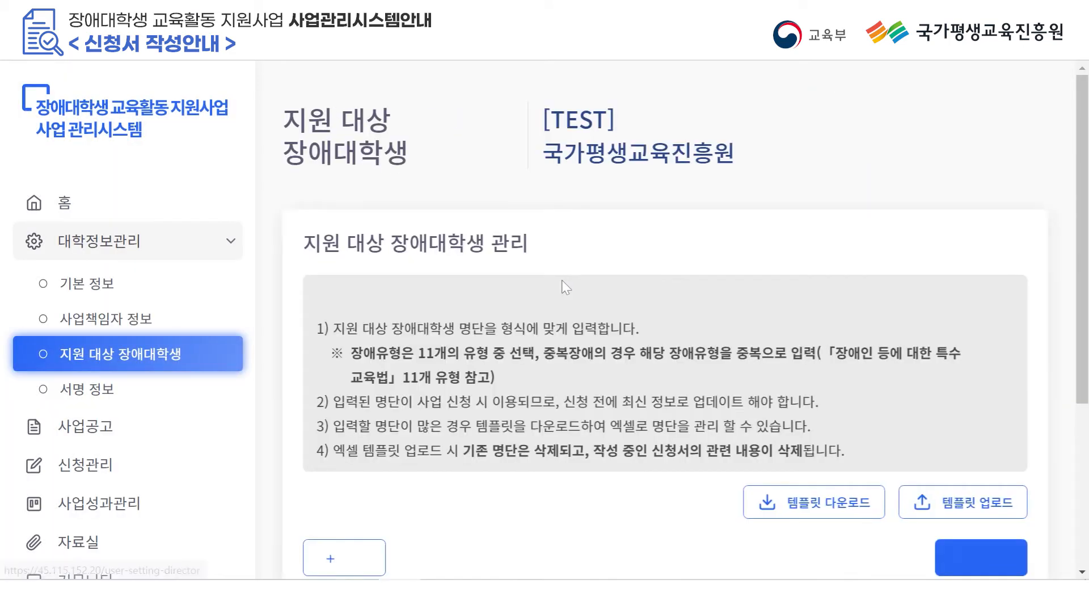
Add a student row, delete it, and add a fresh blank student row.
{"action": "scroll", "coordinate": [657, 265], "scroll_direction": "down", "scroll_amount": 2}
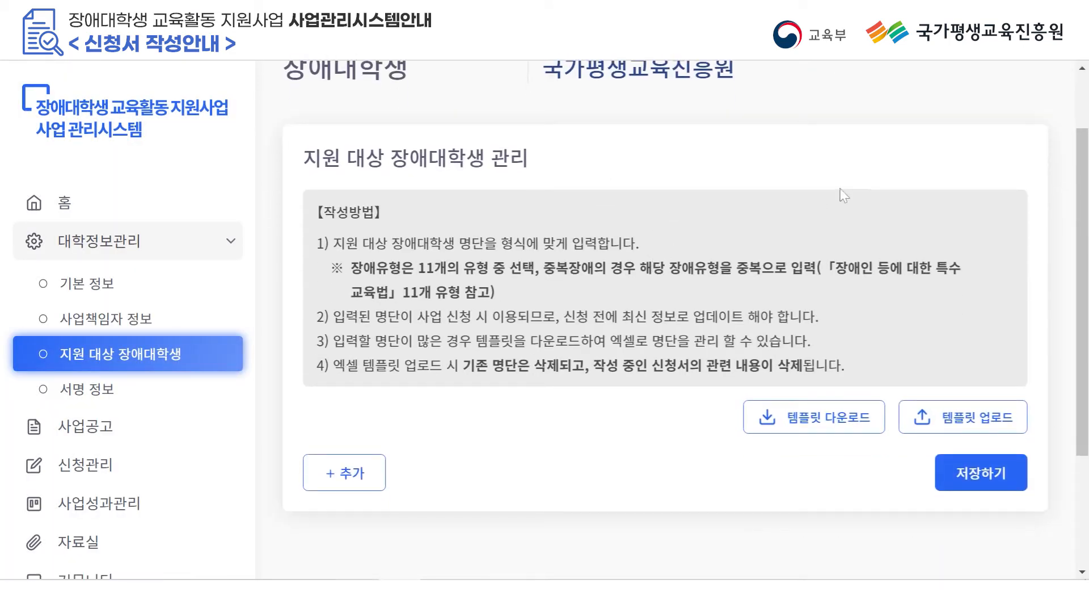
{"action": "left_click", "coordinate": [360, 473]}
{"action": "scroll", "coordinate": [366, 480], "scroll_direction": "down", "scroll_amount": 3}
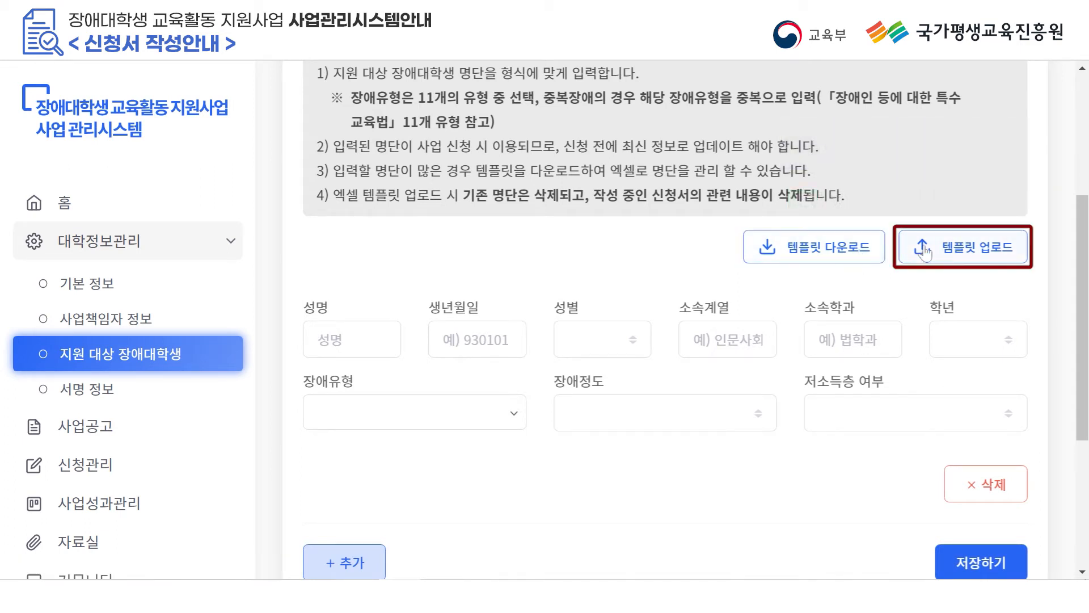
{"action": "left_click", "coordinate": [974, 484]}
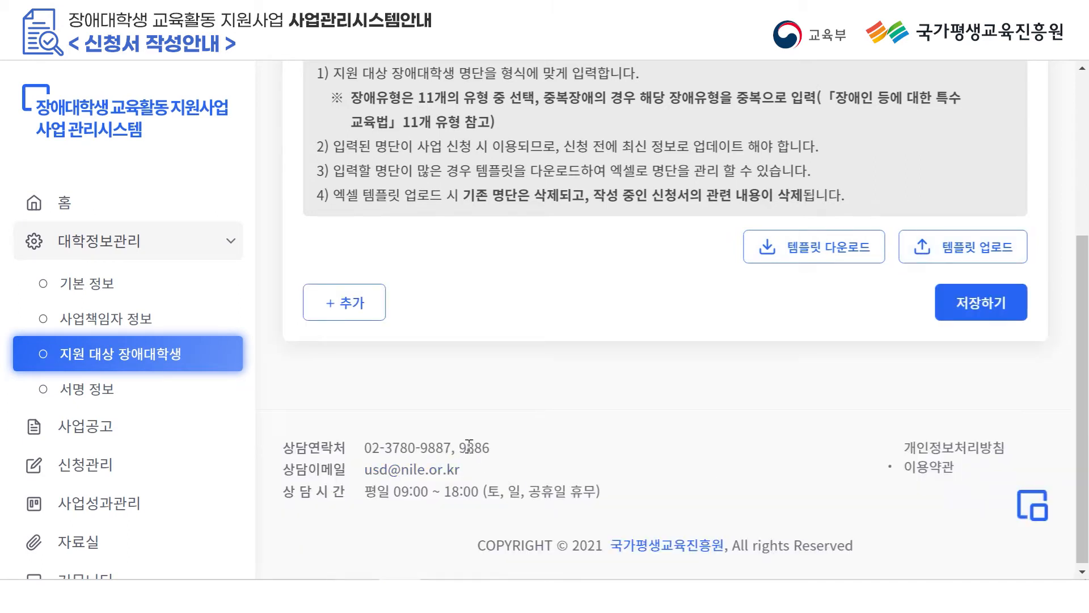
{"action": "left_click", "coordinate": [372, 309]}
{"action": "scroll", "coordinate": [395, 326], "scroll_direction": "down", "scroll_amount": 2}
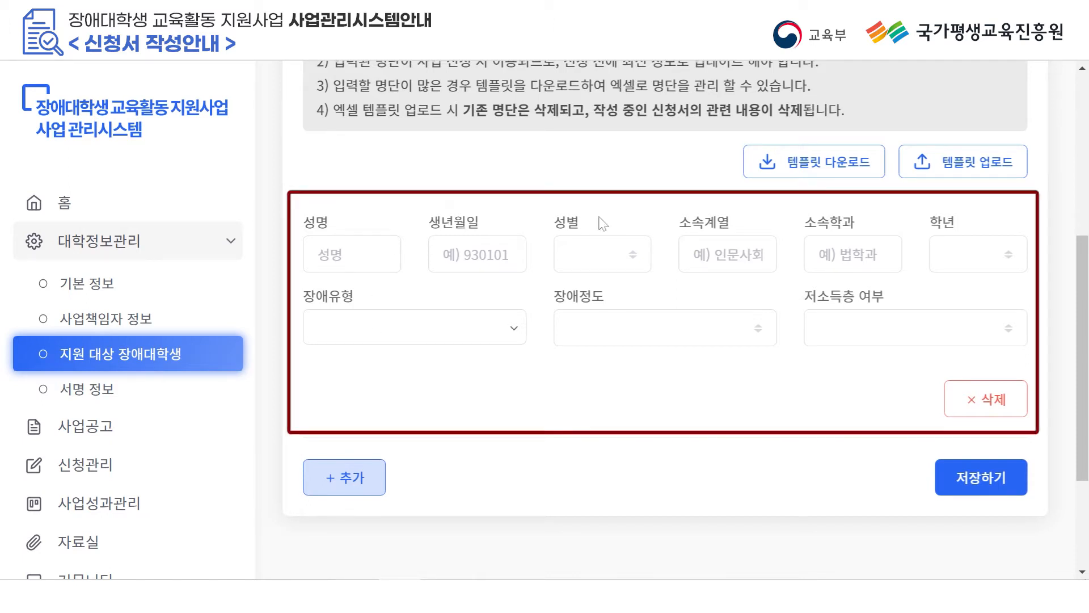
Enter the first student's name, birth date, gender 남, affiliation and department 000학과.
{"action": "left_click", "coordinate": [381, 263]}
{"action": "type", "text": "홍길ㄷ"}
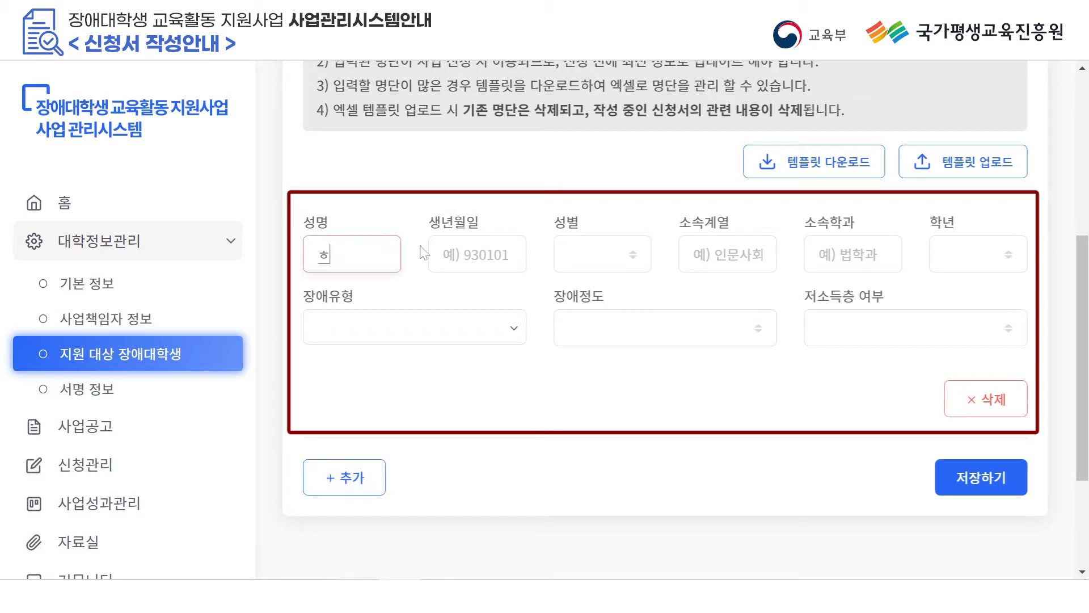
{"action": "key", "text": "Tab"}
{"action": "type", "text": "910101"}
{"action": "left_click", "coordinate": [576, 255]}
{"action": "left_click", "coordinate": [573, 277]}
{"action": "left_click", "coordinate": [697, 239]}
{"action": "type", "text": "ㅇ"}
{"action": "type", "text": "문사회"}
{"action": "key", "text": "Tab"}
{"action": "type", "text": "000학ㄱ"}
Set the first student to year 1, disability 지체장애, severity 중증.
{"action": "left_click", "coordinate": [963, 255]}
{"action": "left_click", "coordinate": [969, 288]}
{"action": "left_click", "coordinate": [457, 334]}
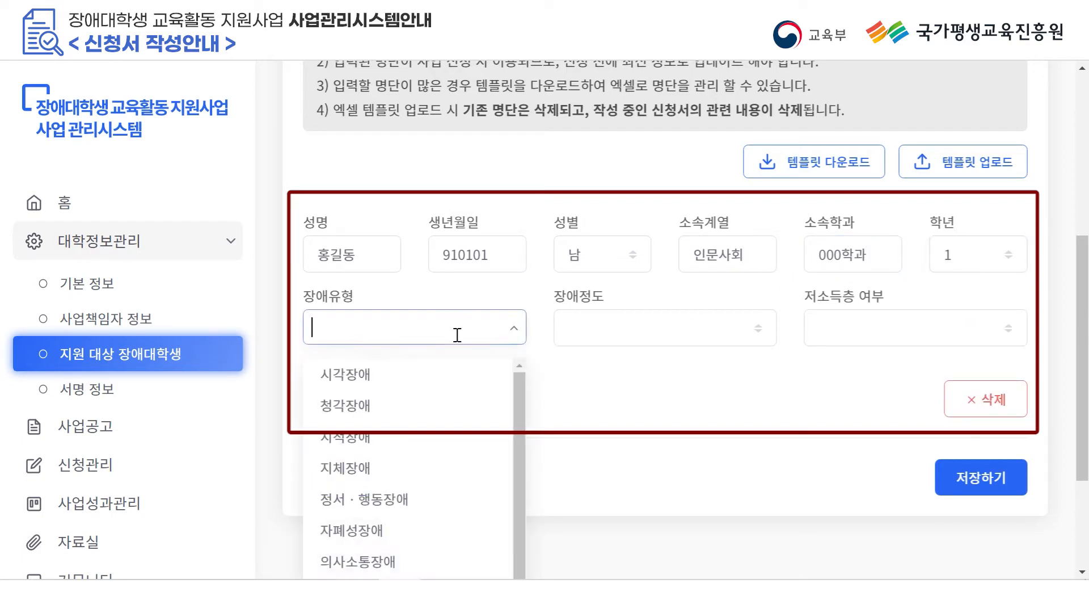
{"action": "left_click", "coordinate": [399, 525]}
{"action": "left_click", "coordinate": [621, 334]}
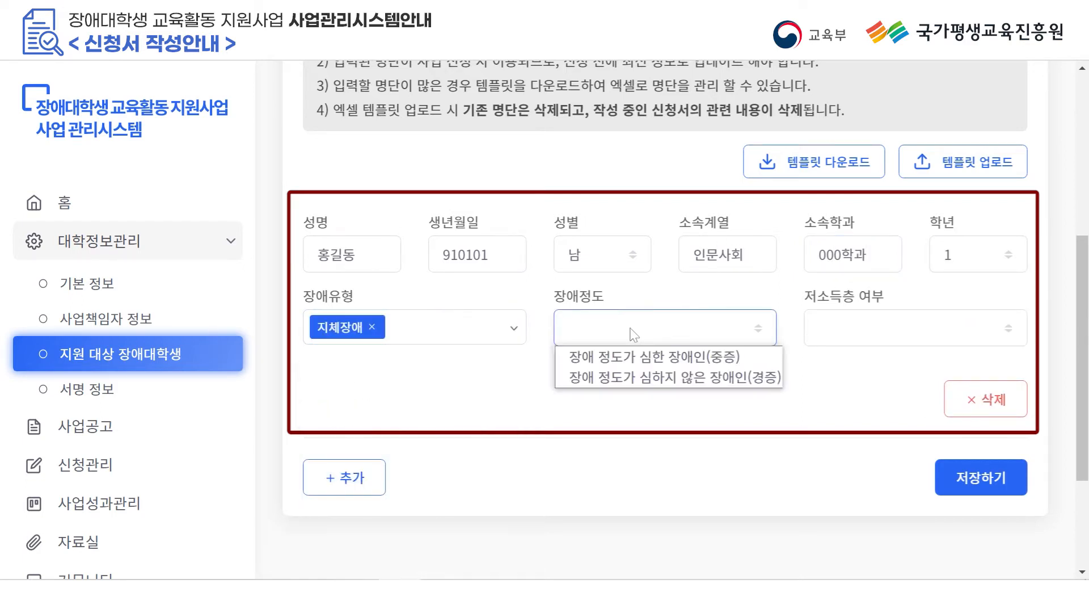
{"action": "left_click", "coordinate": [640, 357]}
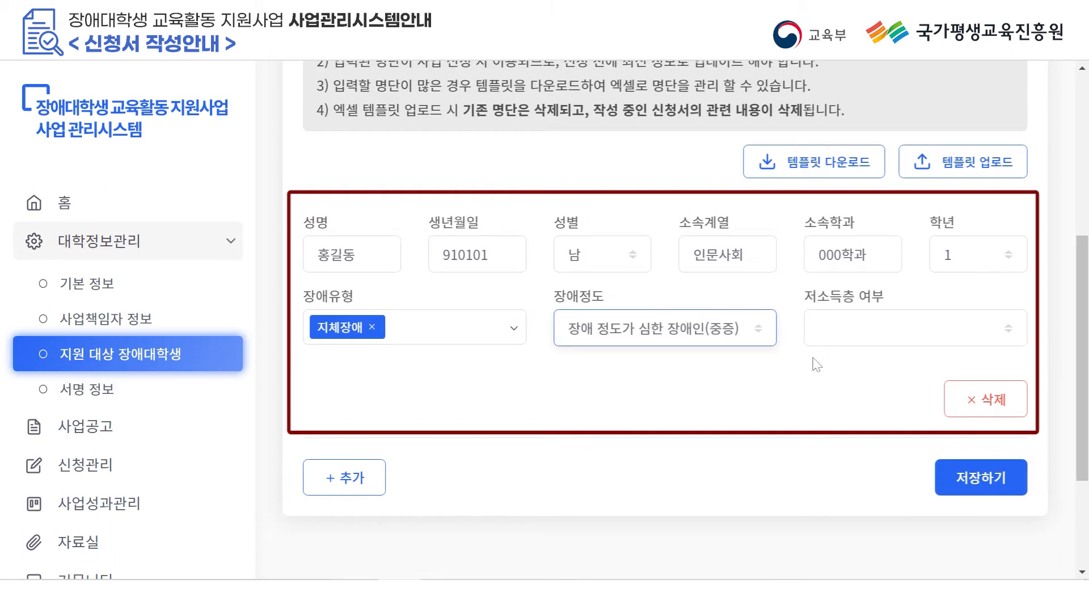
Add a second student row with name, birth date, gender 여, 사회과학 and 000학과.
{"action": "left_click", "coordinate": [359, 480]}
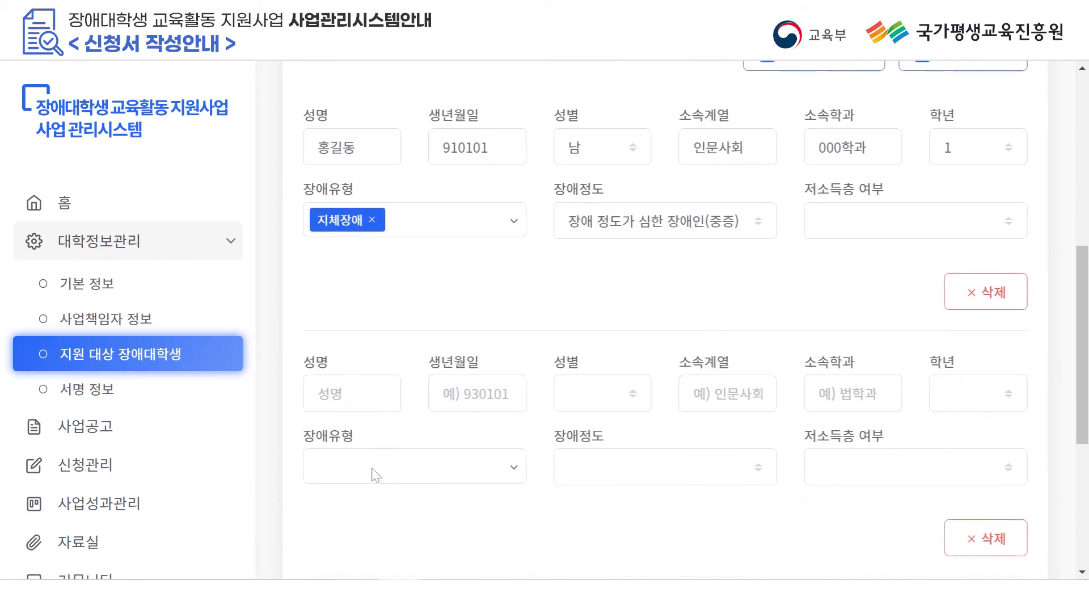
{"action": "left_click", "coordinate": [355, 240]}
{"action": "type", "text": "ㅎ"}
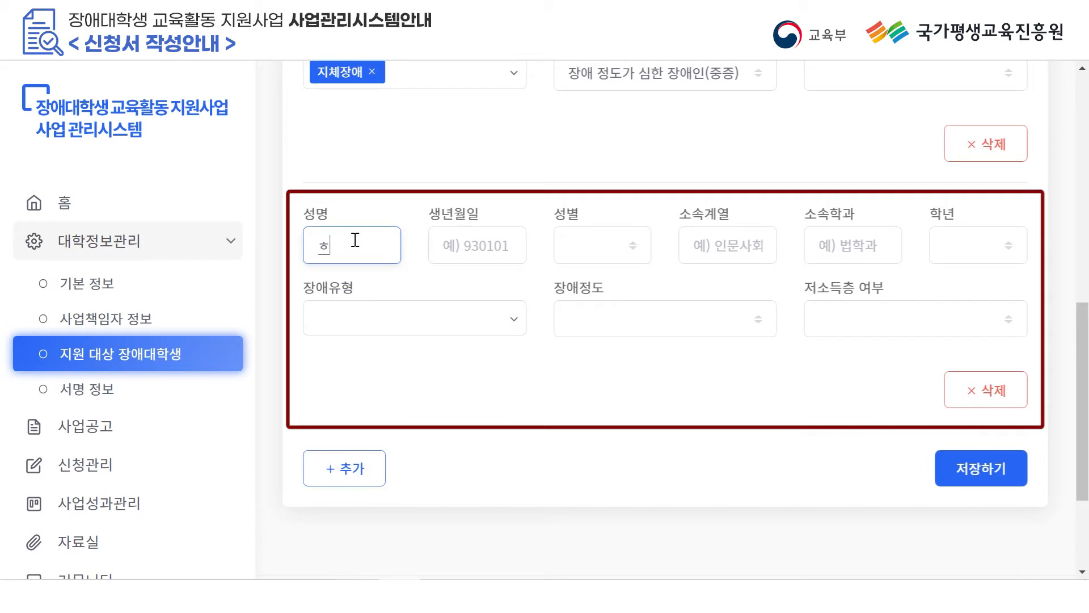
{"action": "type", "text": "길순"}
{"action": "left_click", "coordinate": [512, 251]}
{"action": "type", "text": "920202"}
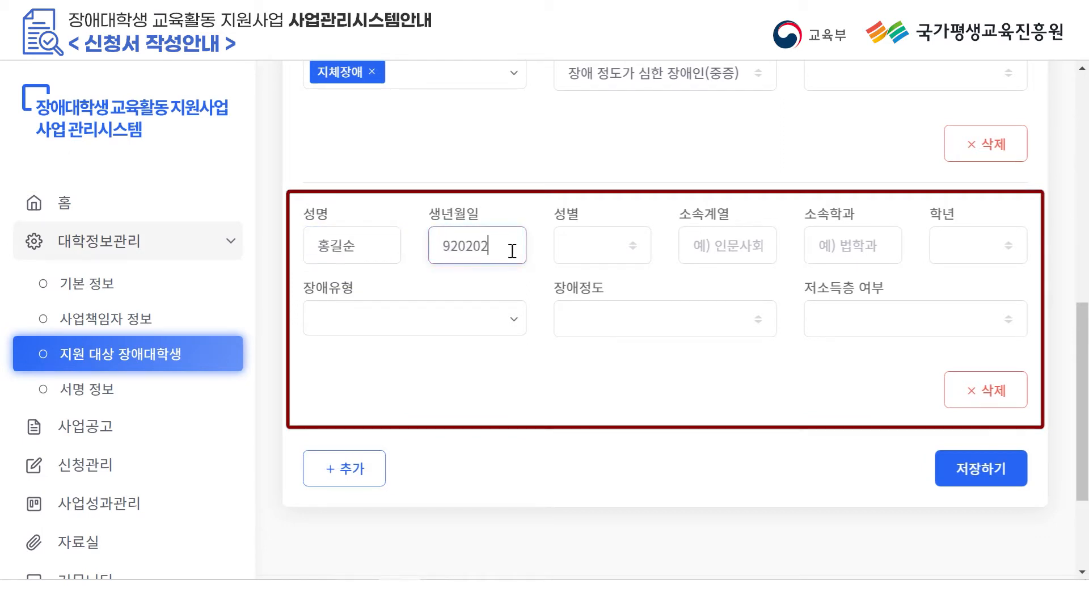
{"action": "left_click", "coordinate": [603, 256]}
{"action": "left_click", "coordinate": [598, 291]}
{"action": "left_click", "coordinate": [711, 240]}
{"action": "type", "text": "상회과학"}
{"action": "key", "text": "Tab"}
{"action": "type", "text": "000학과"}
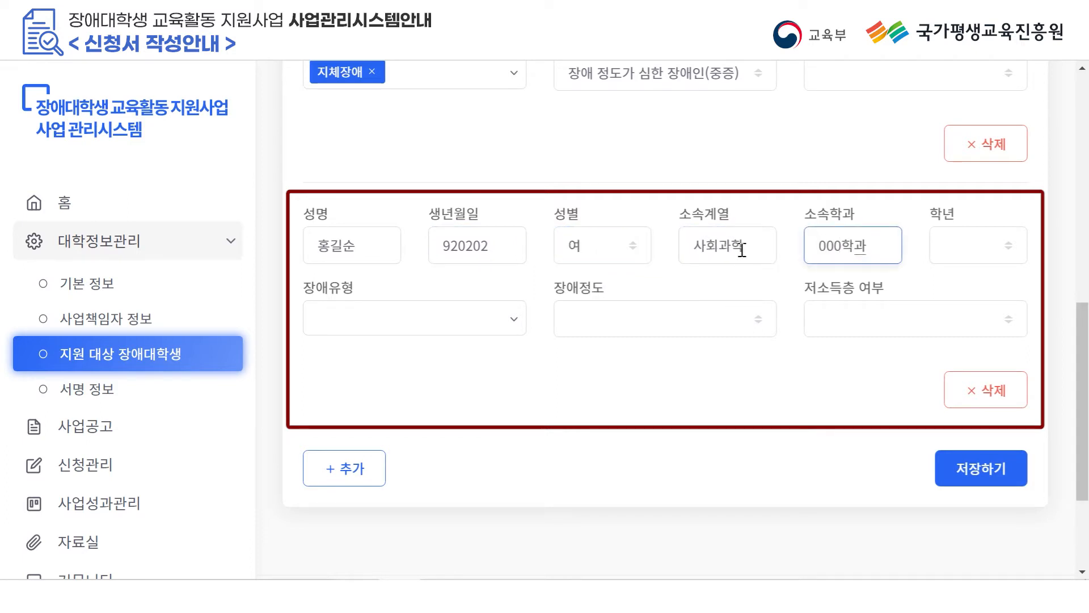
Set the second student to year 2, 지체장애 and 청각장애, 경증, 기초생활수급권자.
{"action": "left_click", "coordinate": [959, 245]}
{"action": "left_click", "coordinate": [959, 292]}
{"action": "left_click", "coordinate": [442, 318]}
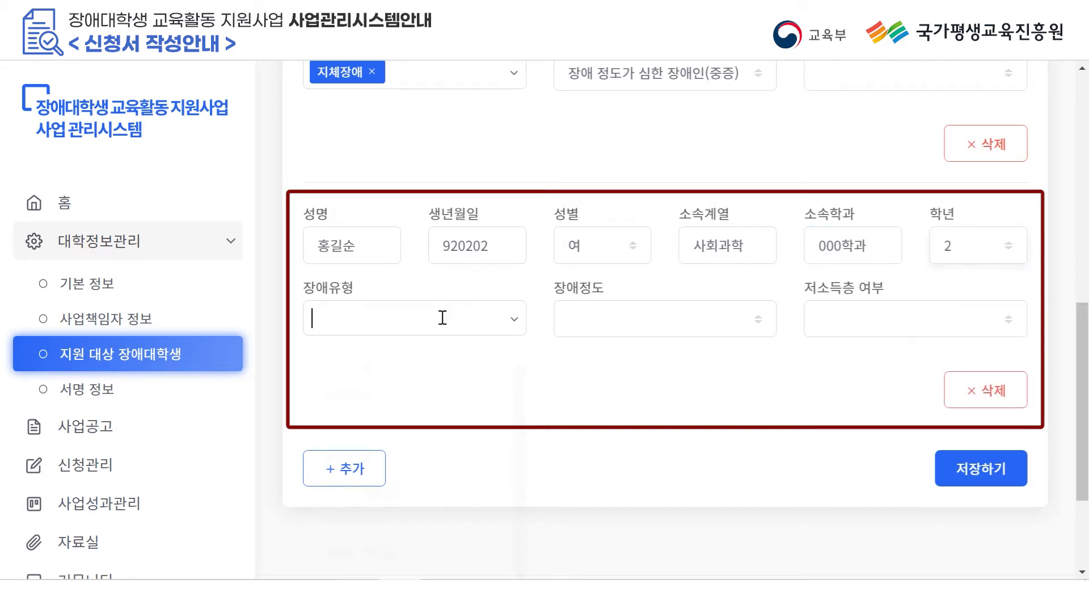
{"action": "left_click", "coordinate": [434, 454]}
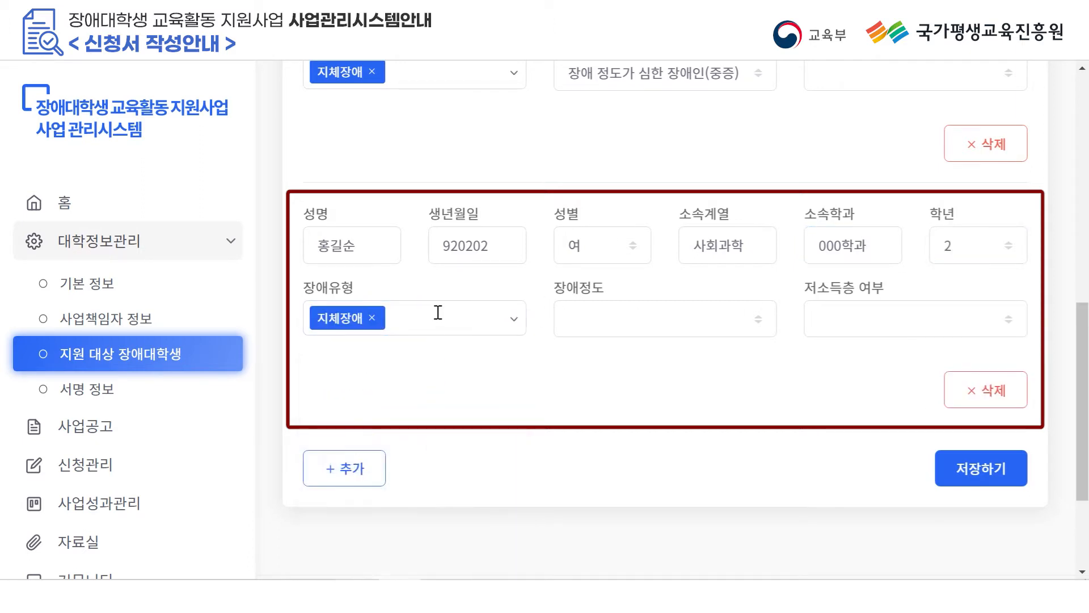
{"action": "left_click", "coordinate": [438, 312]}
{"action": "left_click", "coordinate": [425, 462]}
{"action": "left_click", "coordinate": [608, 316]}
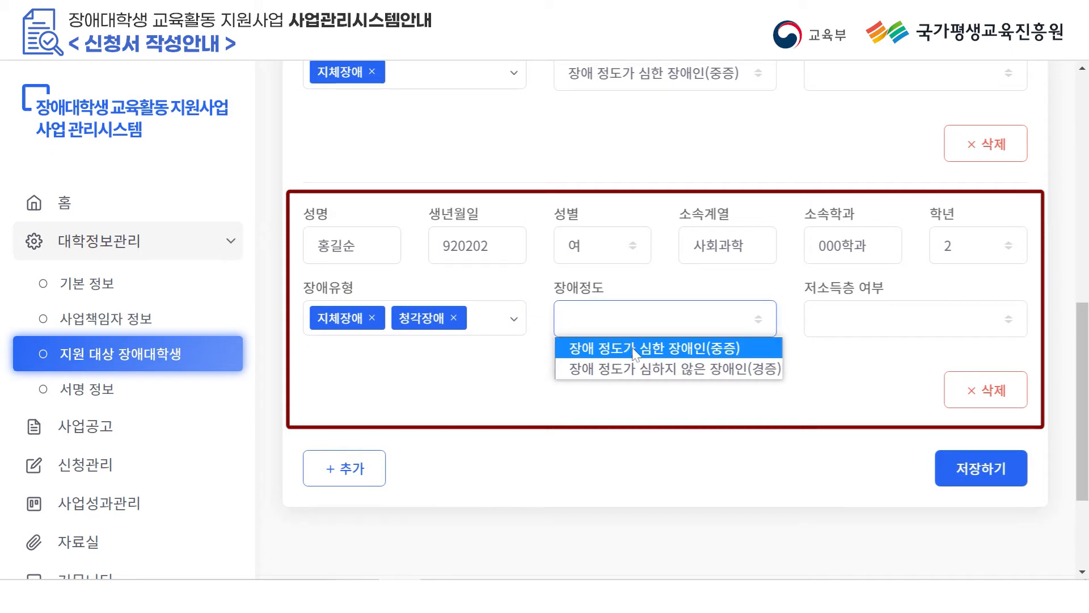
{"action": "left_click", "coordinate": [703, 369]}
{"action": "left_click", "coordinate": [875, 318]}
{"action": "left_click", "coordinate": [876, 368]}
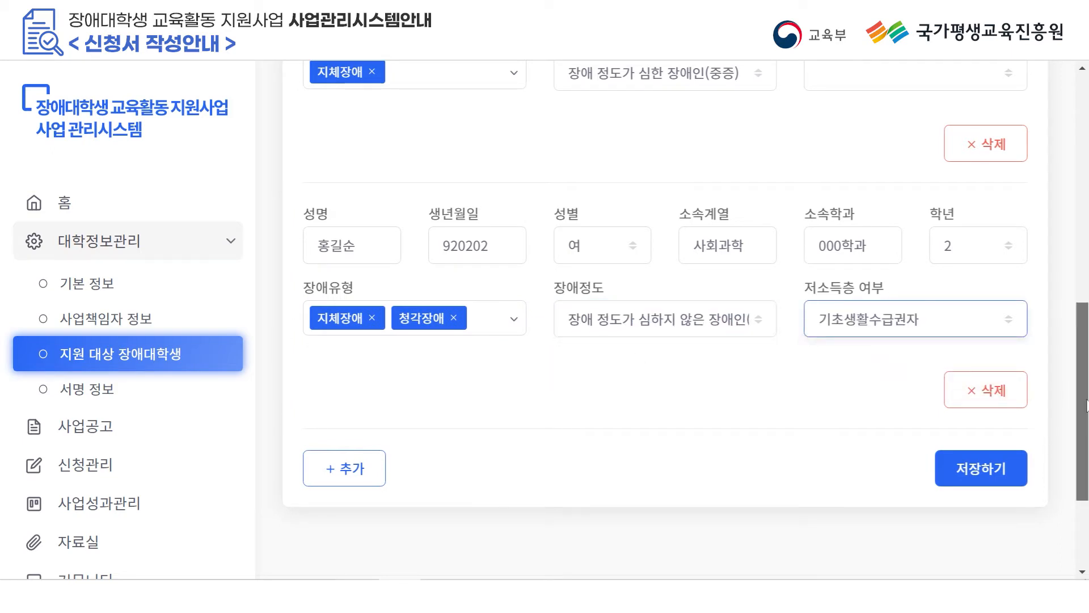
{"action": "scroll", "coordinate": [1071, 390], "scroll_direction": "up", "scroll_amount": 1}
Download the student roster .xls template via 템플릿 다운로드 and open it.
{"action": "mouse_move", "coordinate": [1084, 386]}
{"action": "left_mouse_down"}
{"action": "mouse_move", "coordinate": [1077, 259]}
{"action": "mouse_move", "coordinate": [1077, 371]}
{"action": "left_mouse_up"}
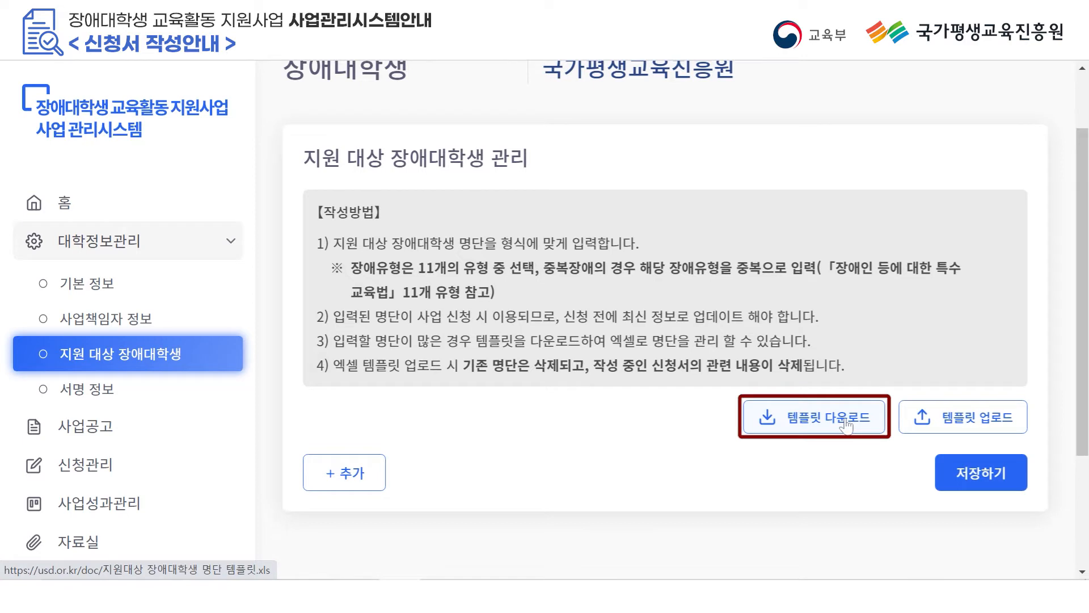
{"action": "left_click", "coordinate": [847, 425]}
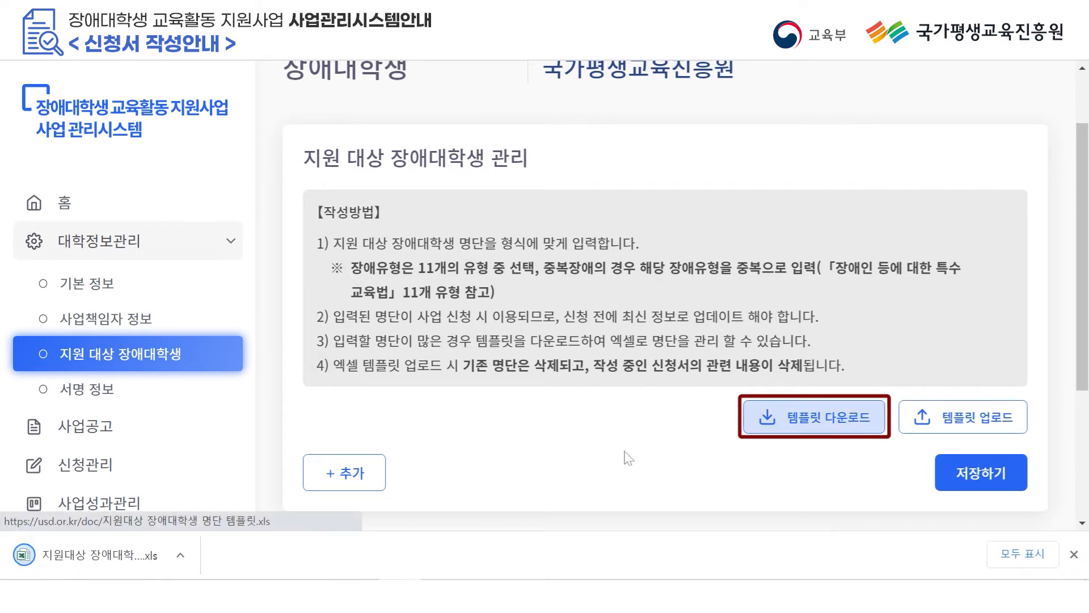
{"action": "left_click", "coordinate": [100, 548]}
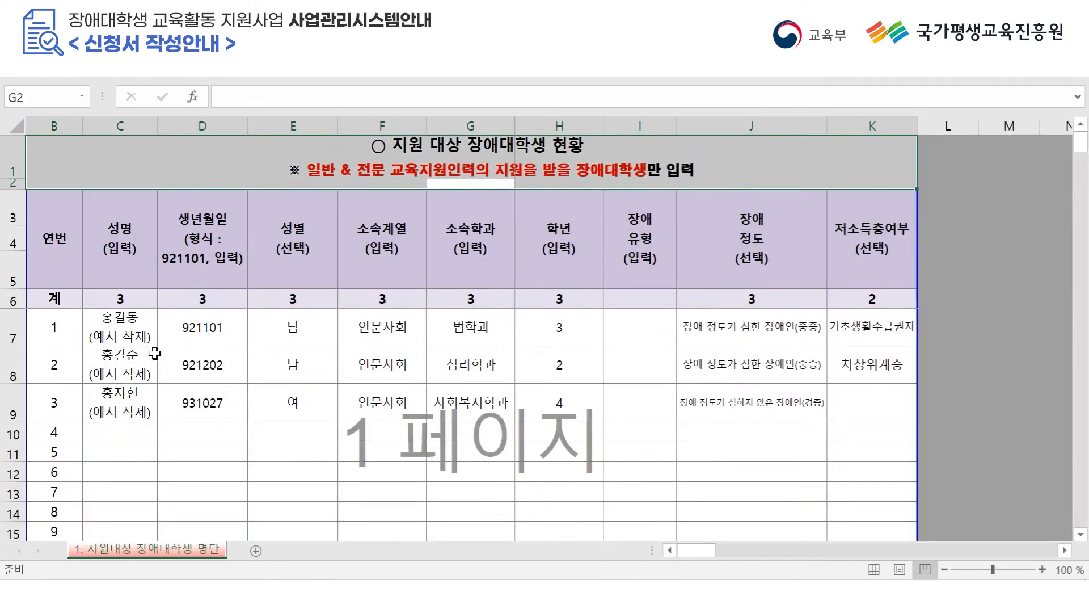
Clear the three sample students' data from C7:K9.
{"action": "left_click_drag", "start_coordinate": [114, 332], "coordinate": [187, 366]}
{"action": "left_click_drag", "start_coordinate": [404, 389], "coordinate": [843, 405]}
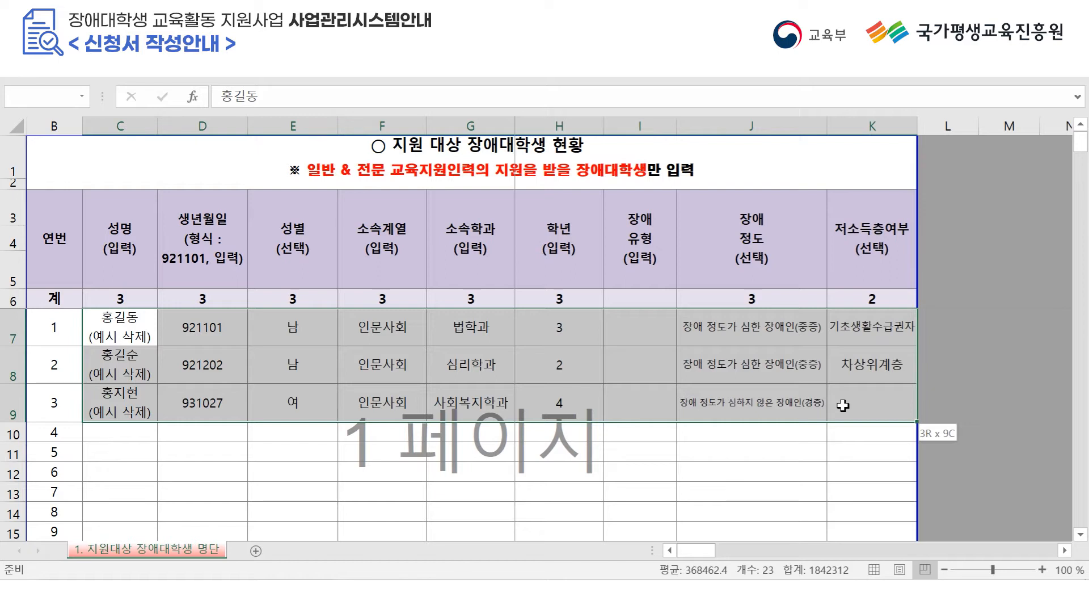
{"action": "key", "text": "Delete"}
Enter the first student's name, birthdate, gender 남 and affiliation 인문사회 in row 7.
{"action": "type", "text": "홍길동"}
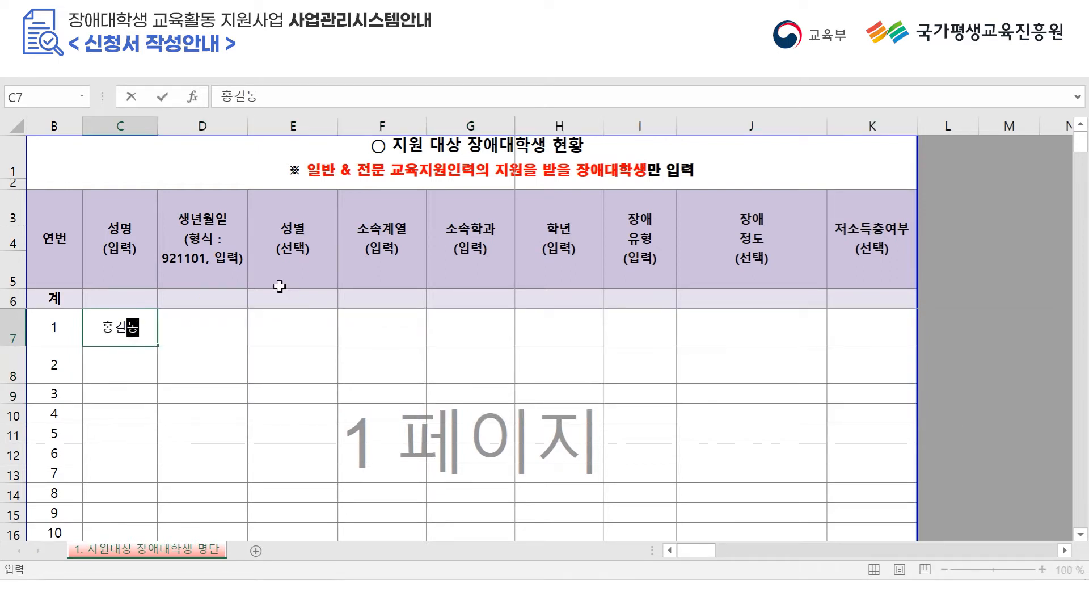
{"action": "key", "text": "Tab"}
{"action": "type", "text": "910101"}
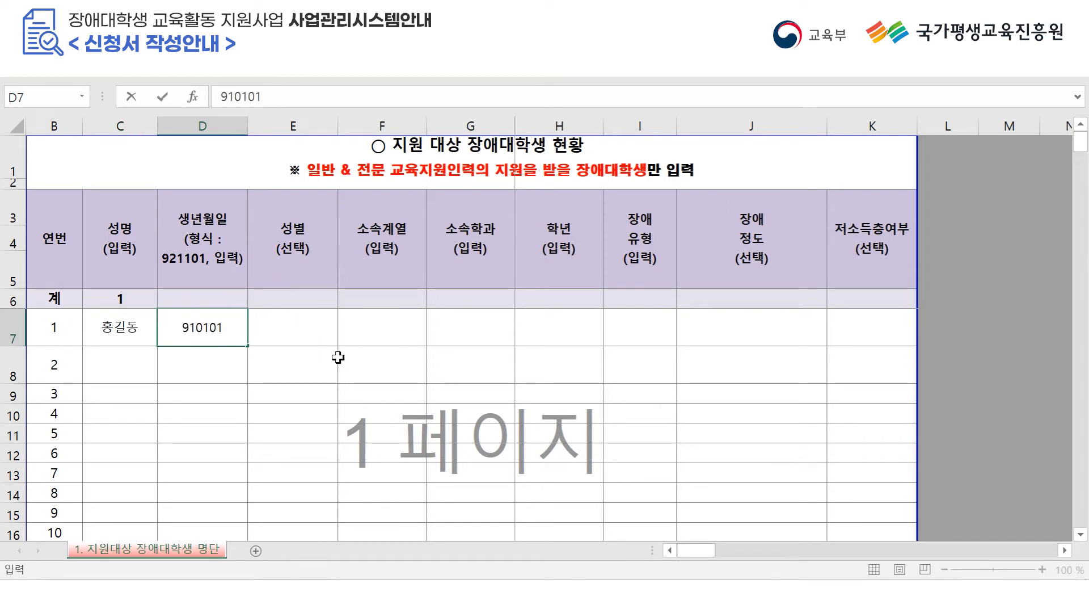
{"action": "key", "text": "Tab"}
{"action": "left_click", "coordinate": [344, 339]}
{"action": "left_click", "coordinate": [334, 353]}
{"action": "left_click", "coordinate": [386, 324]}
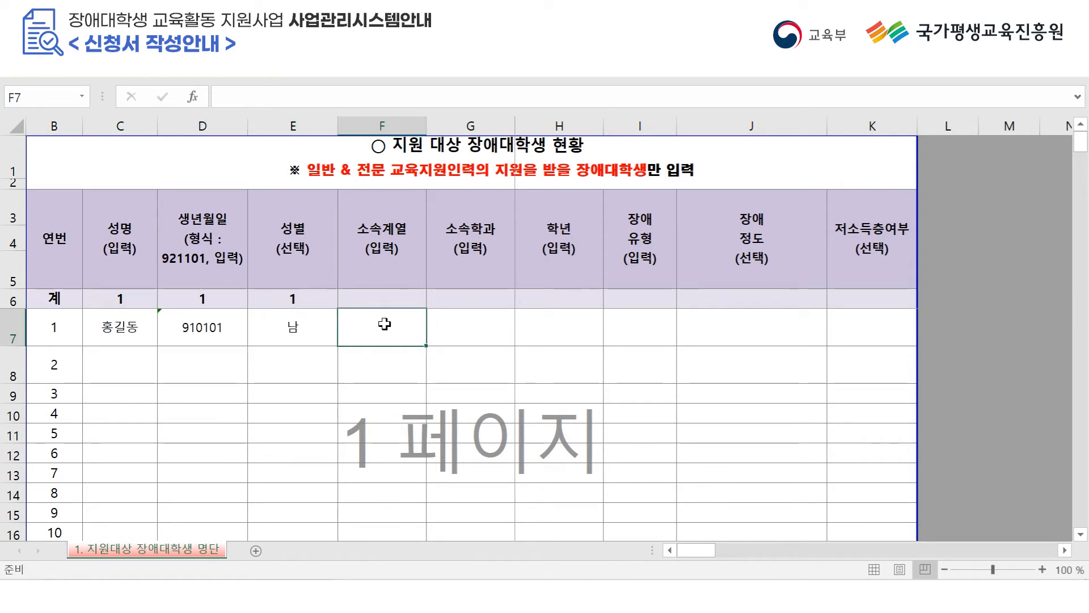
{"action": "type", "text": "인문사회"}
{"action": "key", "text": "Tab"}
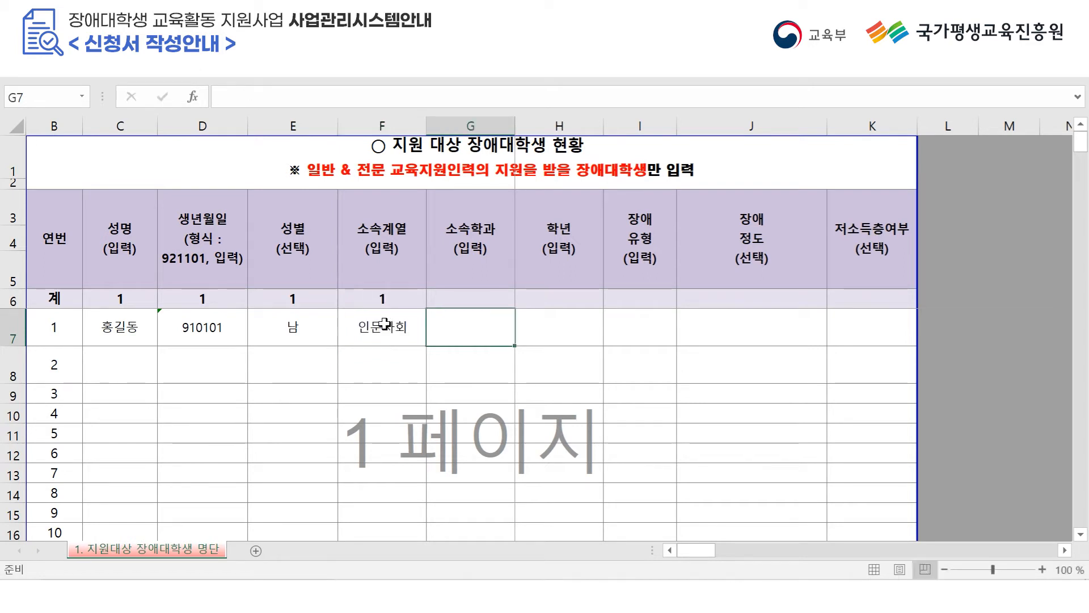
Complete row 7 with 000학과, year 1, 지체장애 and 중증 severity.
{"action": "type", "text": "000학과"}
{"action": "key", "text": "Tab"}
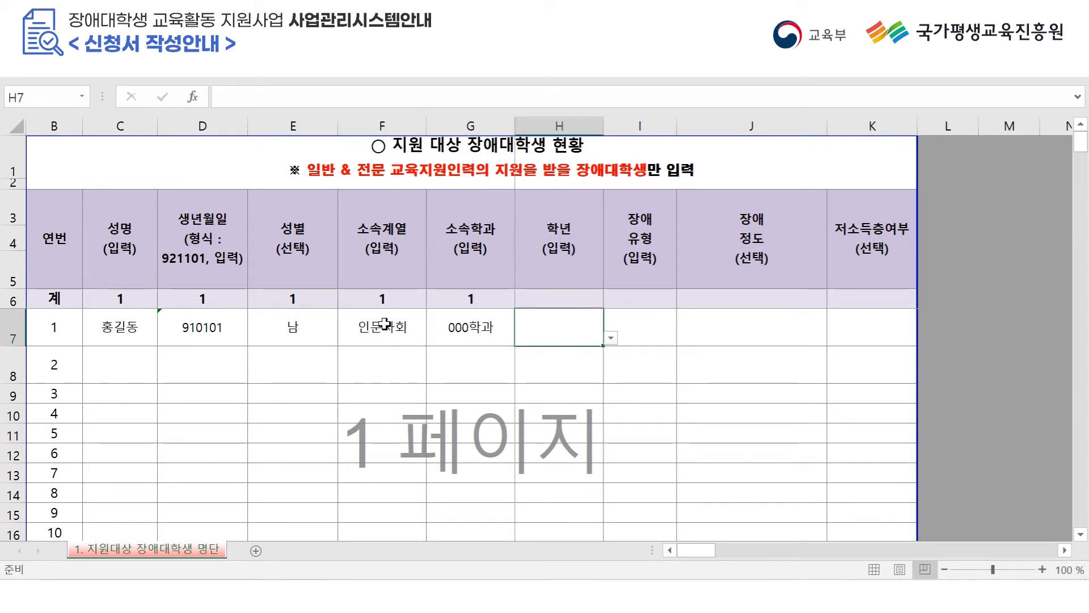
{"action": "left_click", "coordinate": [611, 338]}
{"action": "left_click", "coordinate": [602, 358]}
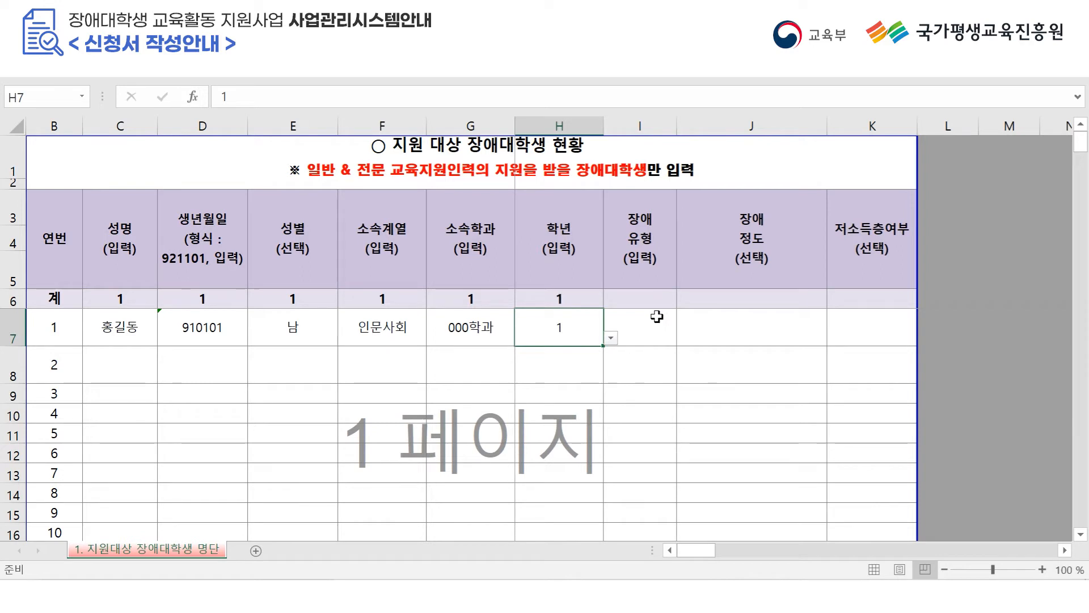
{"action": "left_click", "coordinate": [656, 317]}
{"action": "type", "text": "지체장애"}
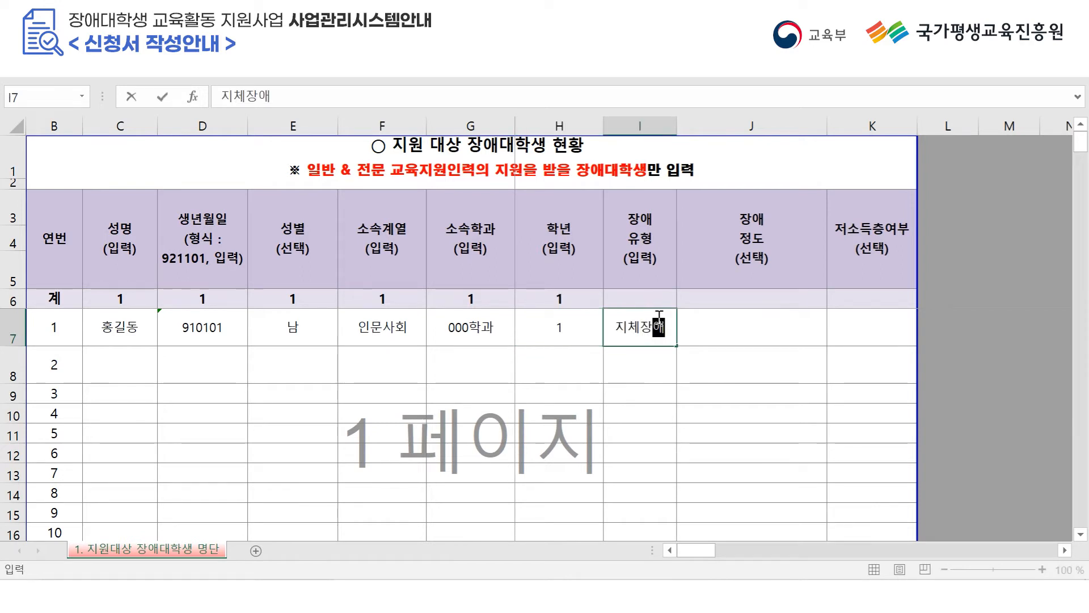
{"action": "key", "text": "Tab"}
{"action": "left_click", "coordinate": [835, 338]}
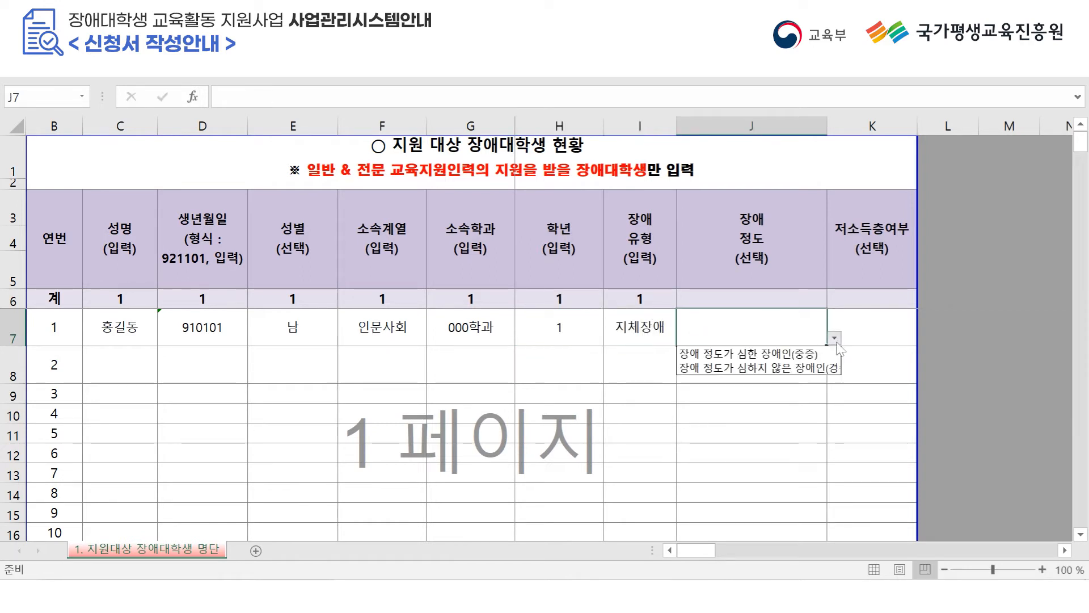
{"action": "left_click", "coordinate": [833, 354]}
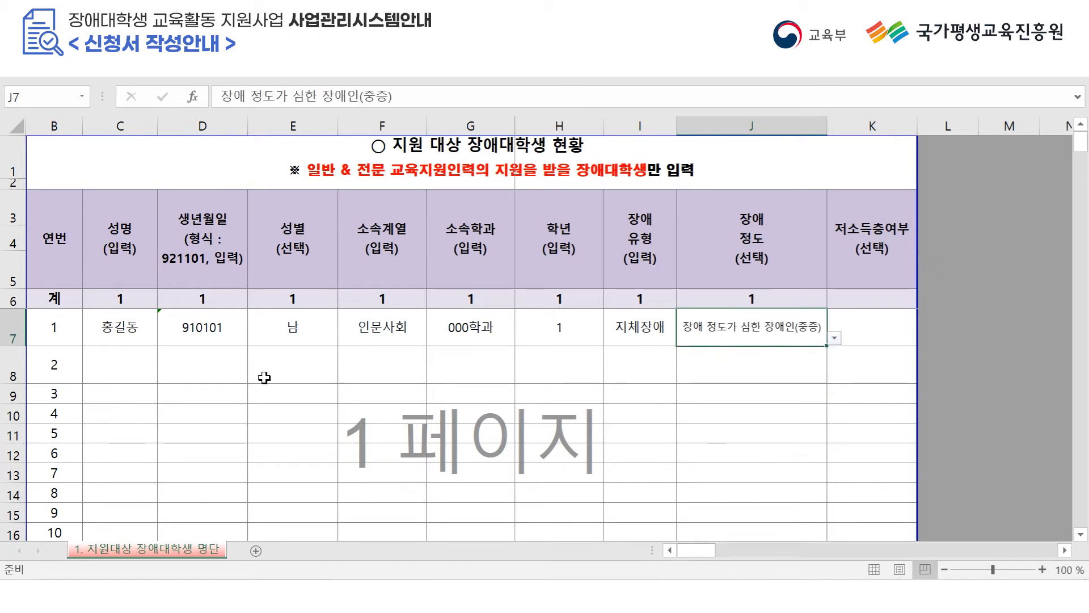
Enter the second student's name, birthdate, gender 여 and affiliation 사회과학 in row 8.
{"action": "left_click", "coordinate": [98, 373]}
{"action": "type", "text": "ㅎ홍길순"}
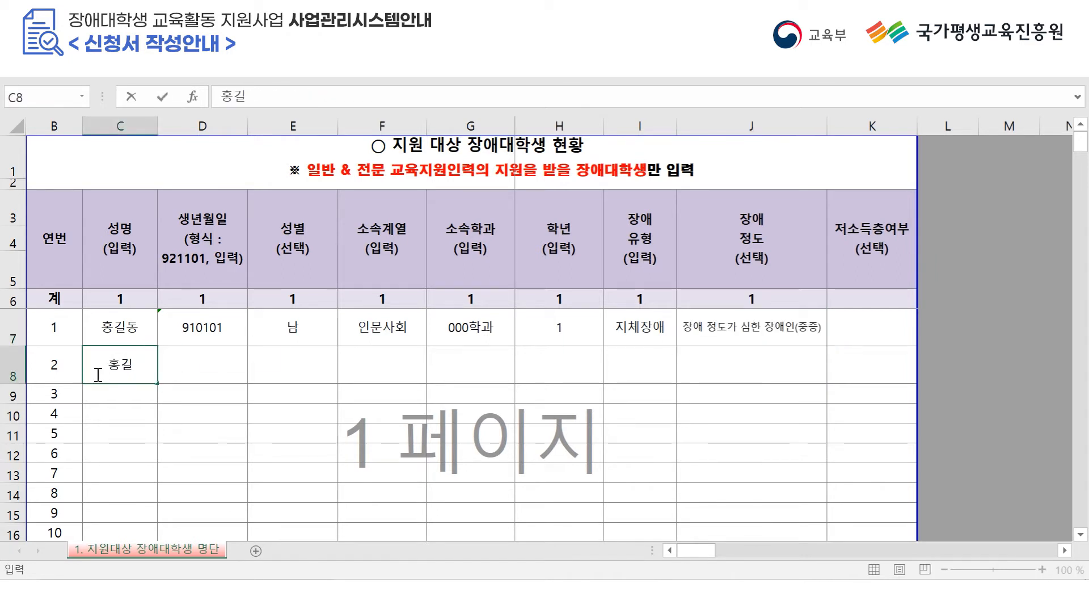
{"action": "left_click", "coordinate": [178, 356]}
{"action": "type", "text": "920202"}
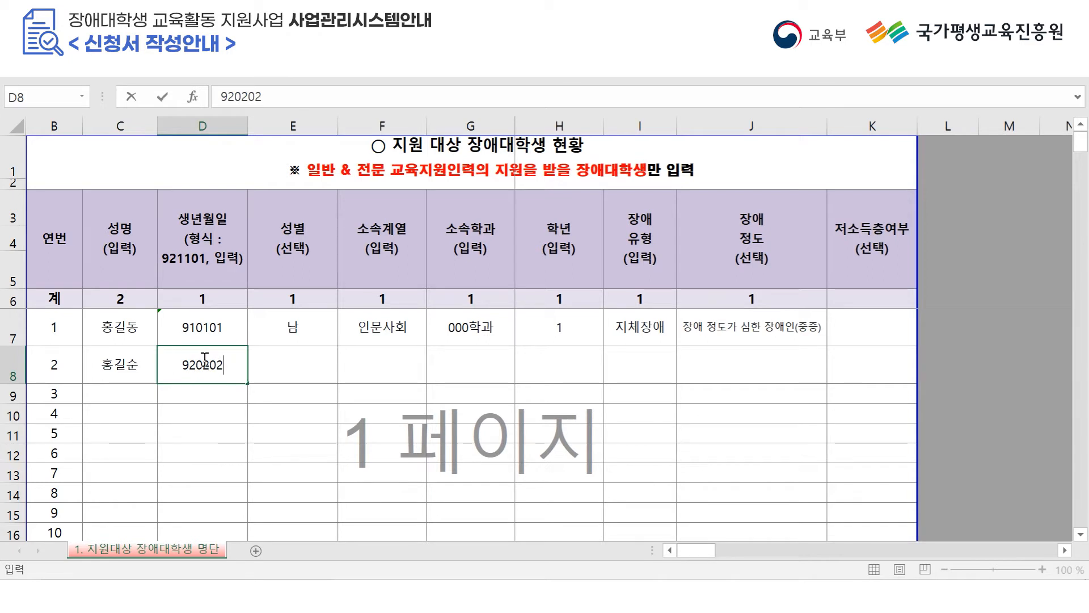
{"action": "left_click", "coordinate": [332, 372]}
{"action": "left_click", "coordinate": [345, 375]}
{"action": "left_click", "coordinate": [329, 405]}
{"action": "left_click", "coordinate": [379, 372]}
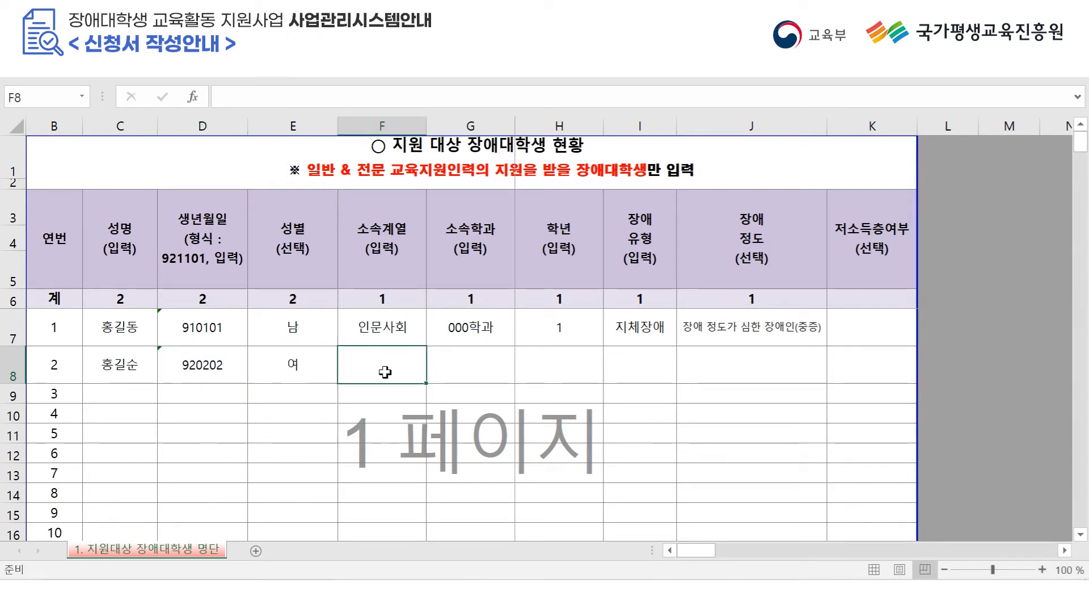
{"action": "type", "text": "사회과학"}
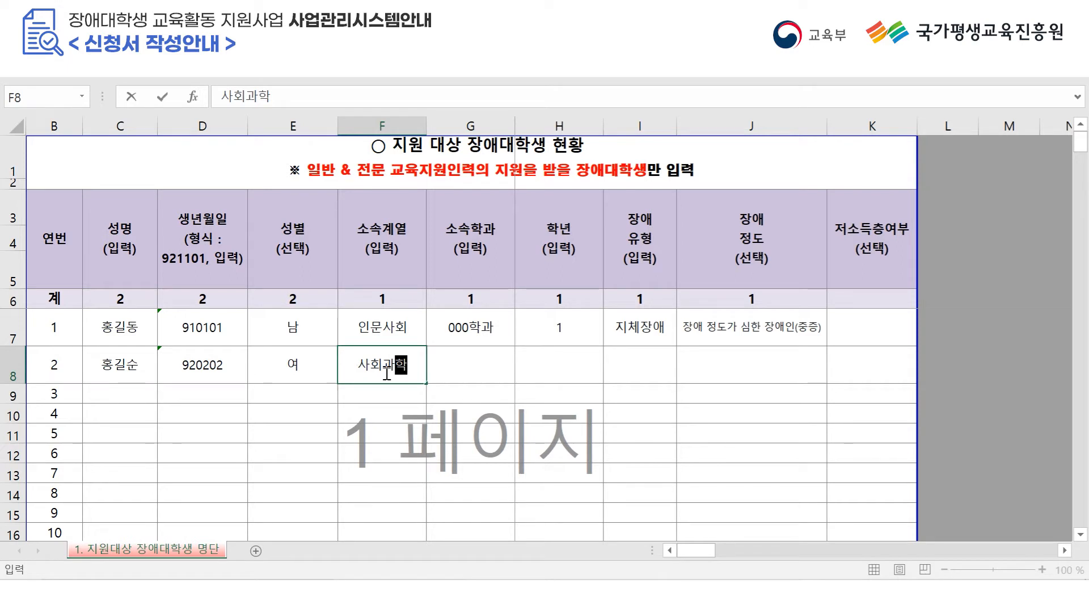
{"action": "key", "text": "Tab"}
Complete row 8 with 000학과, year 2, 지체장애·청각장애, 경증 and 기초생활수급권자.
{"action": "type", "text": "000학과"}
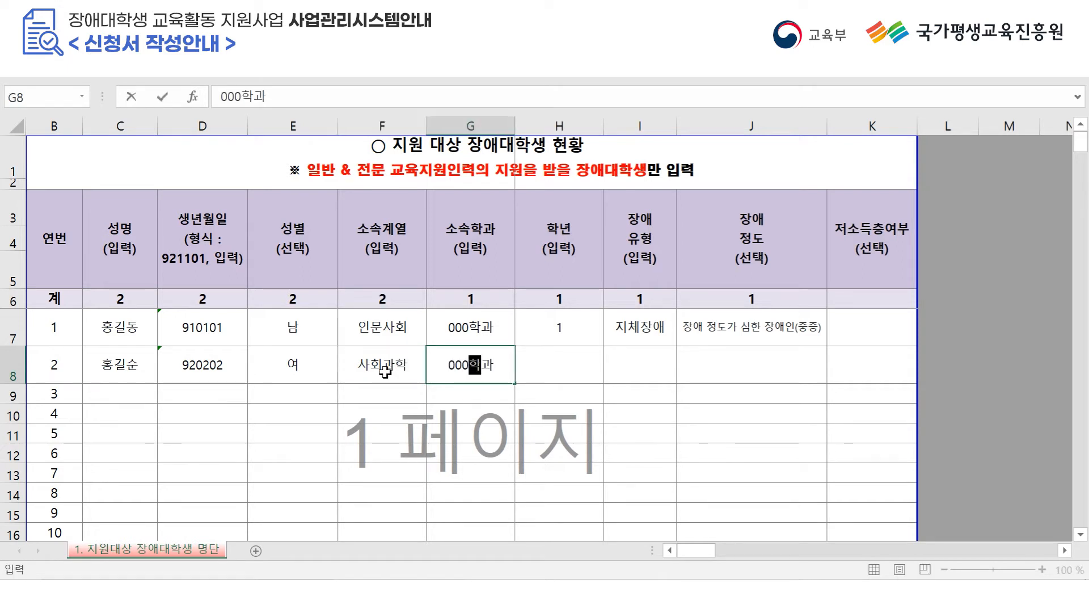
{"action": "left_click", "coordinate": [547, 349]}
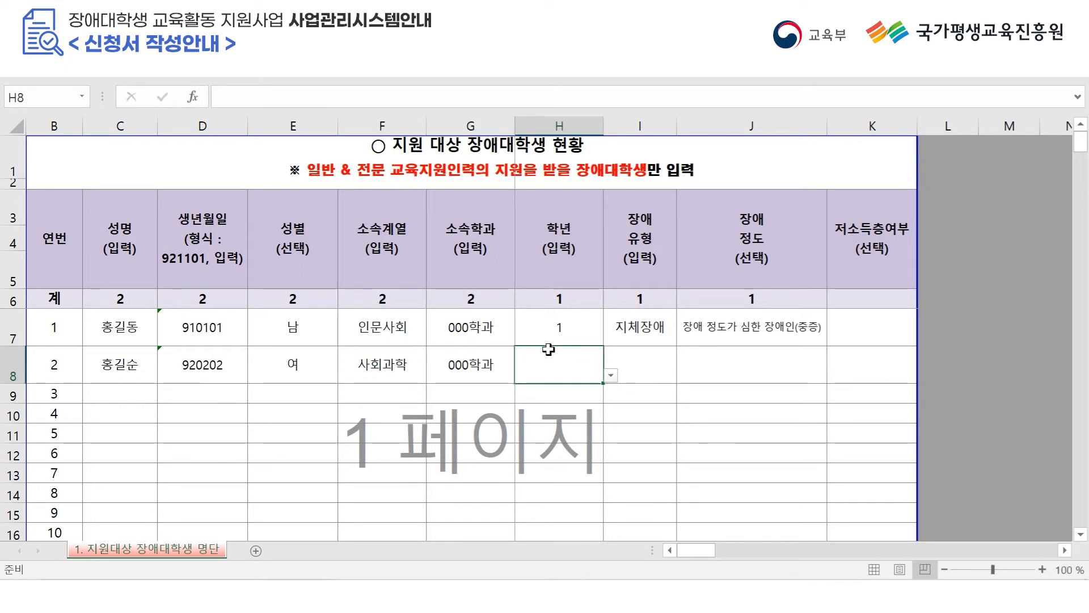
{"action": "left_click", "coordinate": [611, 375]}
{"action": "left_click", "coordinate": [544, 404]}
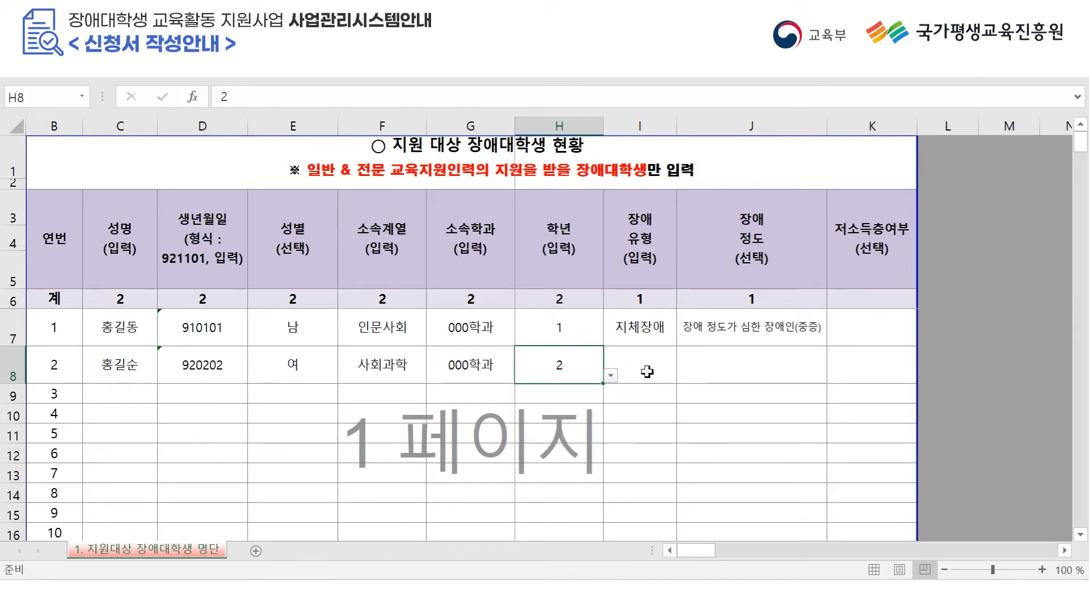
{"action": "left_click", "coordinate": [638, 370]}
{"action": "type", "text": "지체장애"}
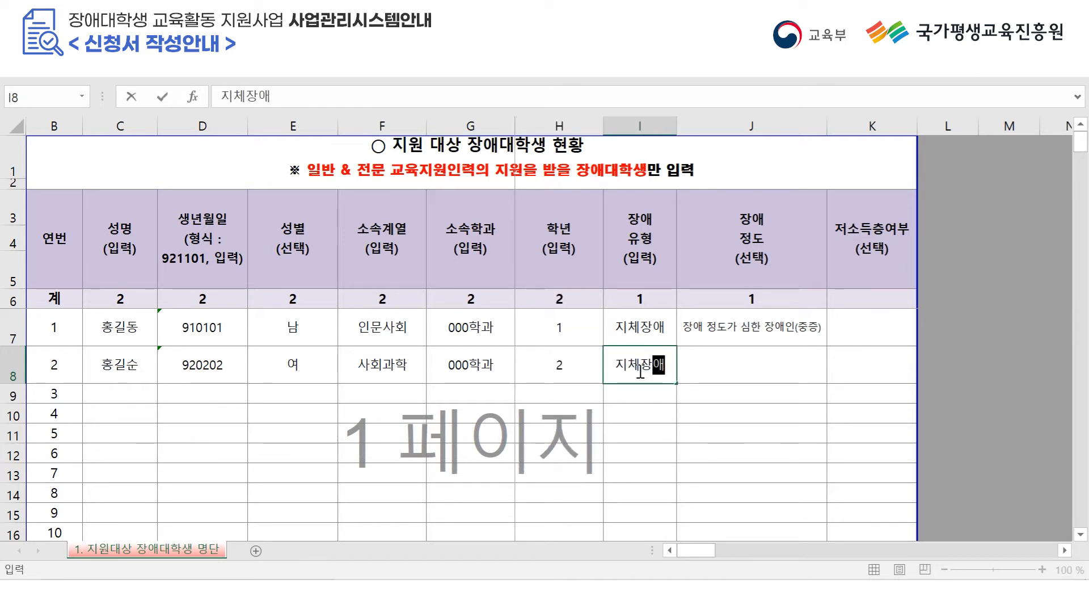
{"action": "type", "text": ",청가각장애"}
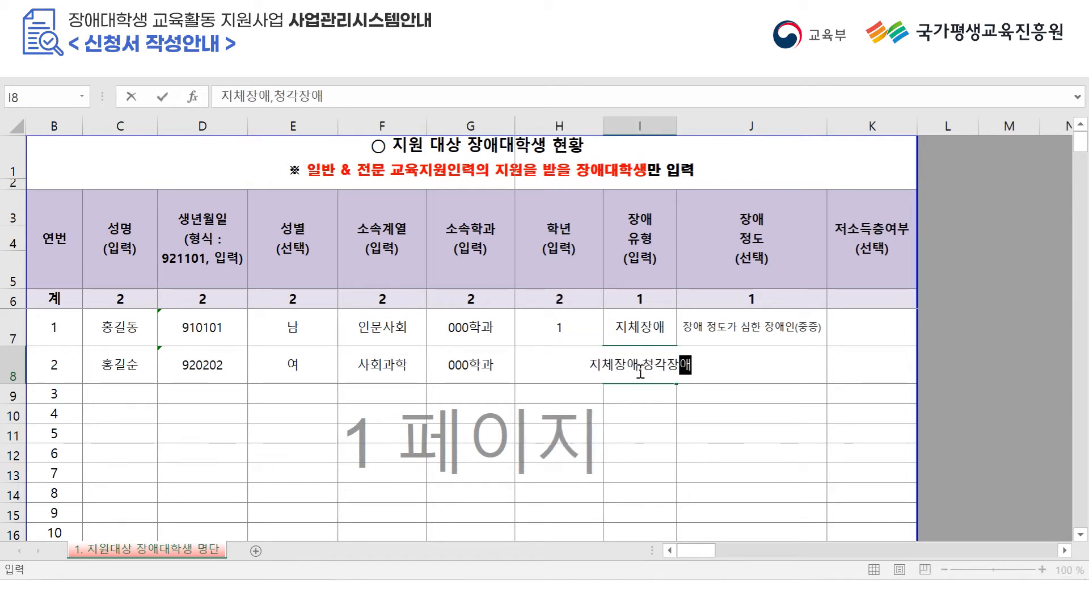
{"action": "left_click", "coordinate": [809, 367]}
{"action": "left_click", "coordinate": [834, 375]}
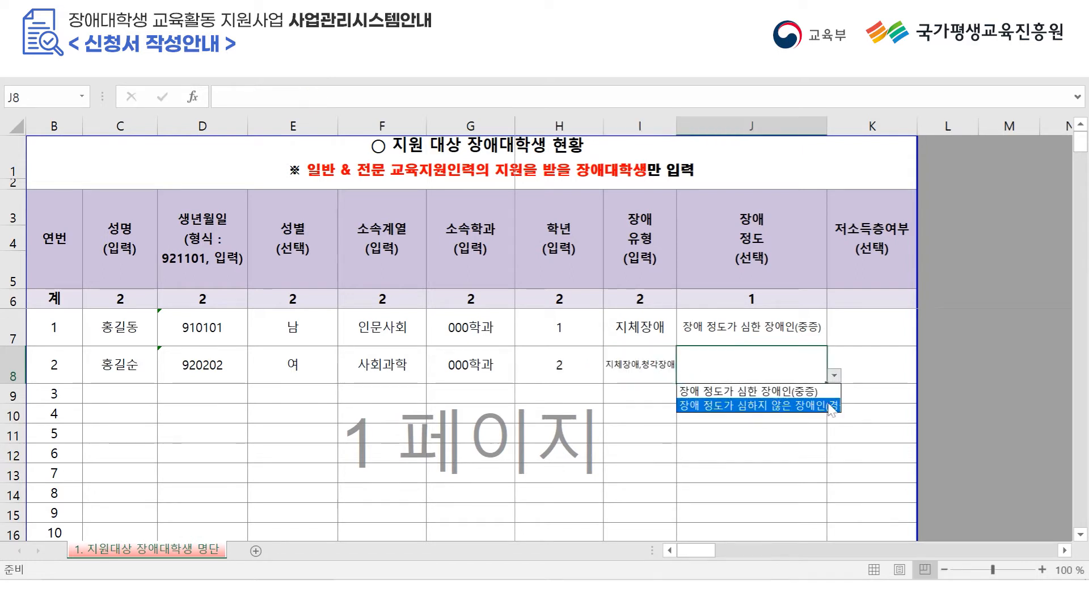
{"action": "left_click", "coordinate": [834, 399]}
{"action": "left_click", "coordinate": [910, 369]}
{"action": "left_click", "coordinate": [925, 376]}
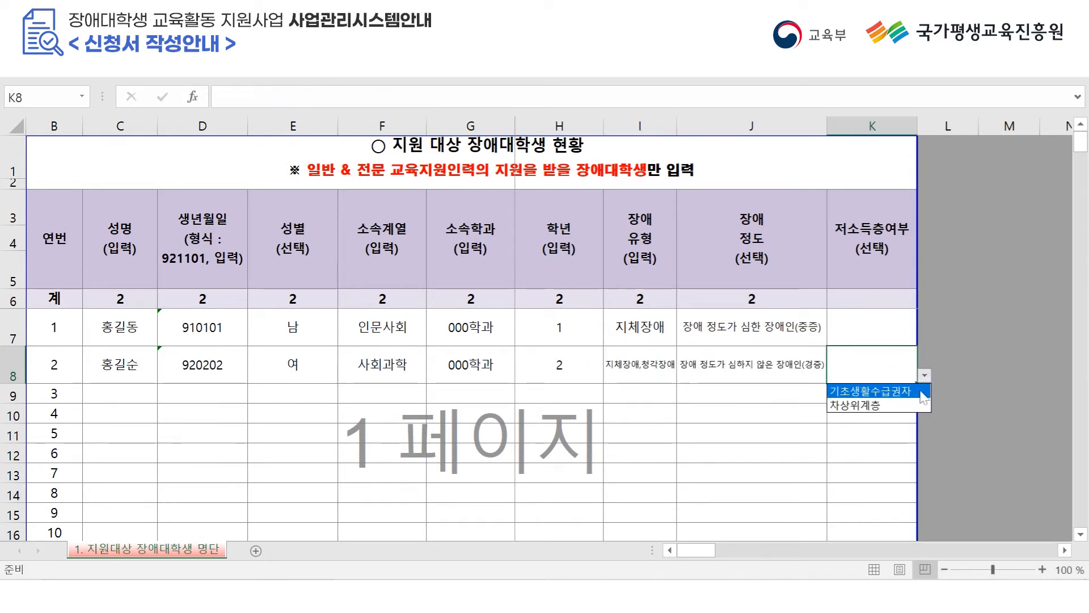
{"action": "left_click", "coordinate": [865, 391]}
Save the workbook as 지원대상 장애대학생 명단 템플릿 (Excel 97-2003), accepting the compatibility warning.
{"action": "key", "text": "alt+f"}
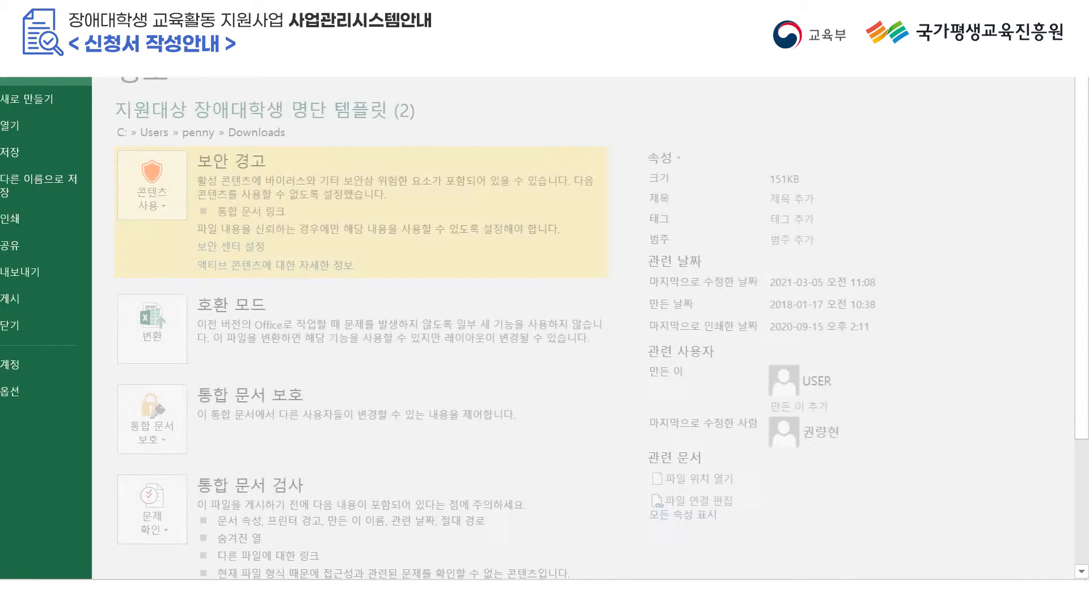
{"action": "left_click", "coordinate": [53, 185]}
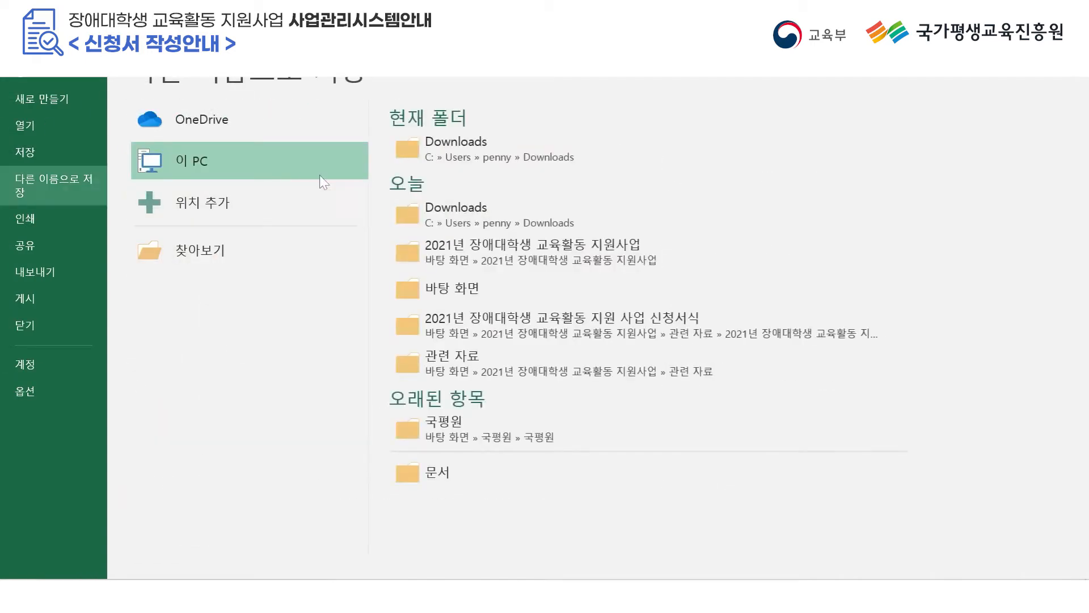
{"action": "left_click", "coordinate": [313, 253]}
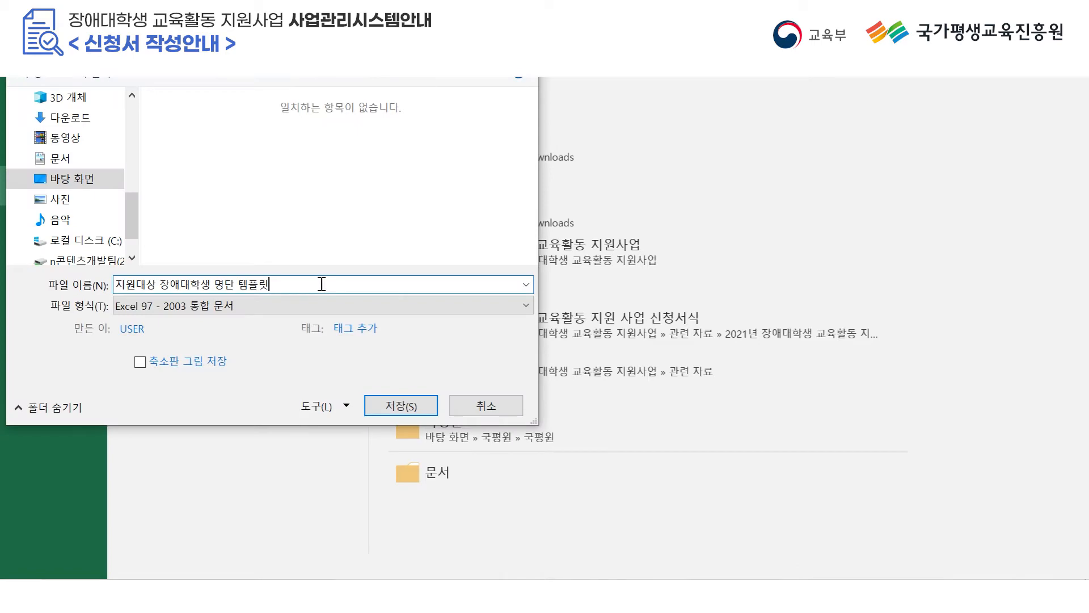
{"action": "left_click", "coordinate": [400, 406]}
{"action": "left_click", "coordinate": [622, 397]}
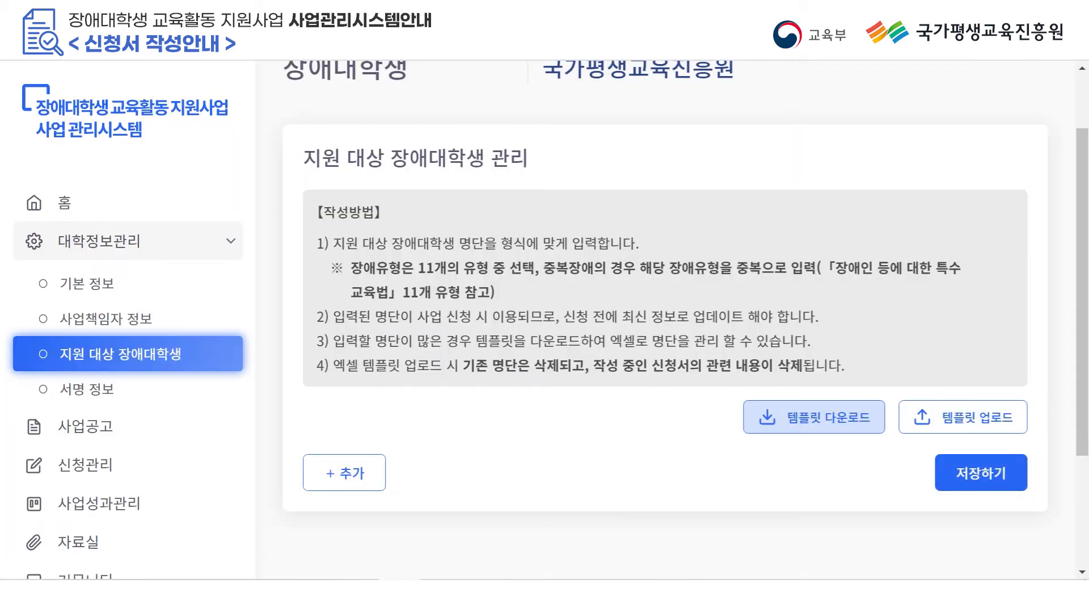
Upload the saved 지원대상 장애대학생 명단 템플릿 file as the student list and save it.
{"action": "mouse_move", "coordinate": [442, 593]}
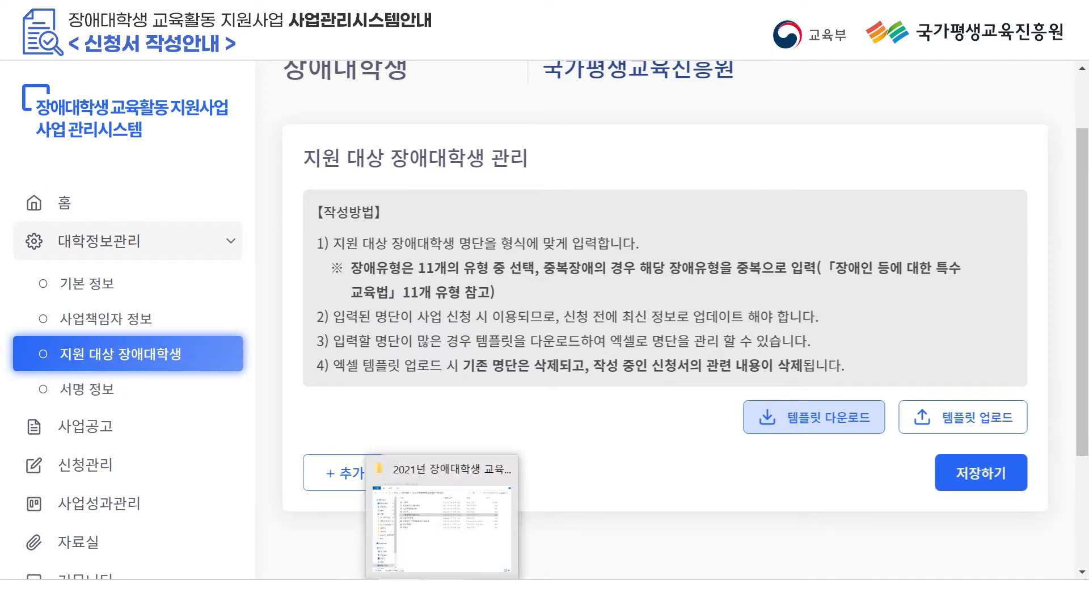
{"action": "left_click", "coordinate": [957, 429]}
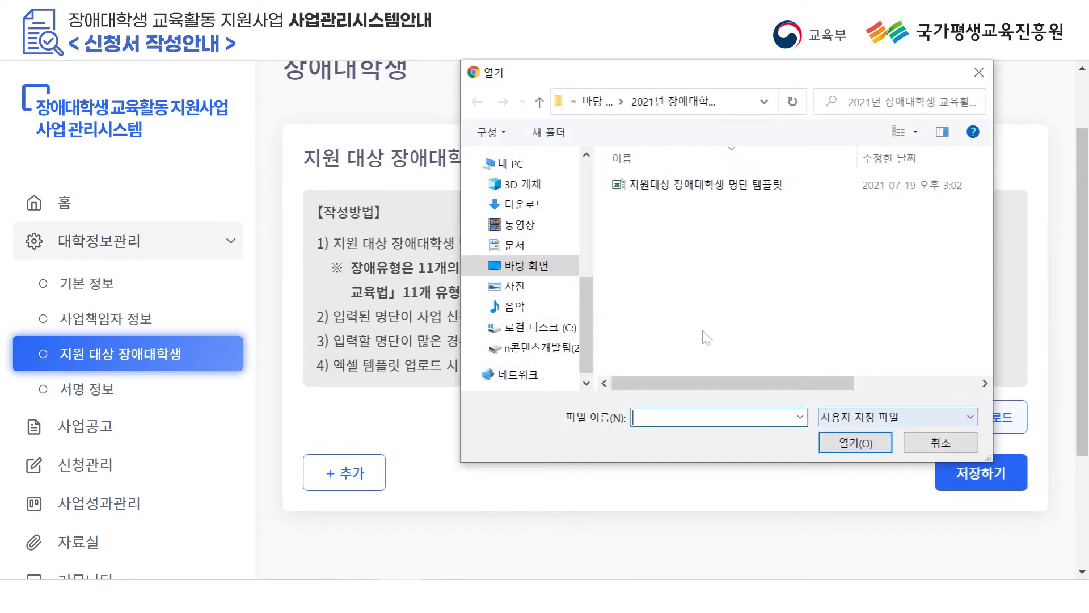
{"action": "left_click", "coordinate": [703, 186]}
{"action": "left_click", "coordinate": [852, 446]}
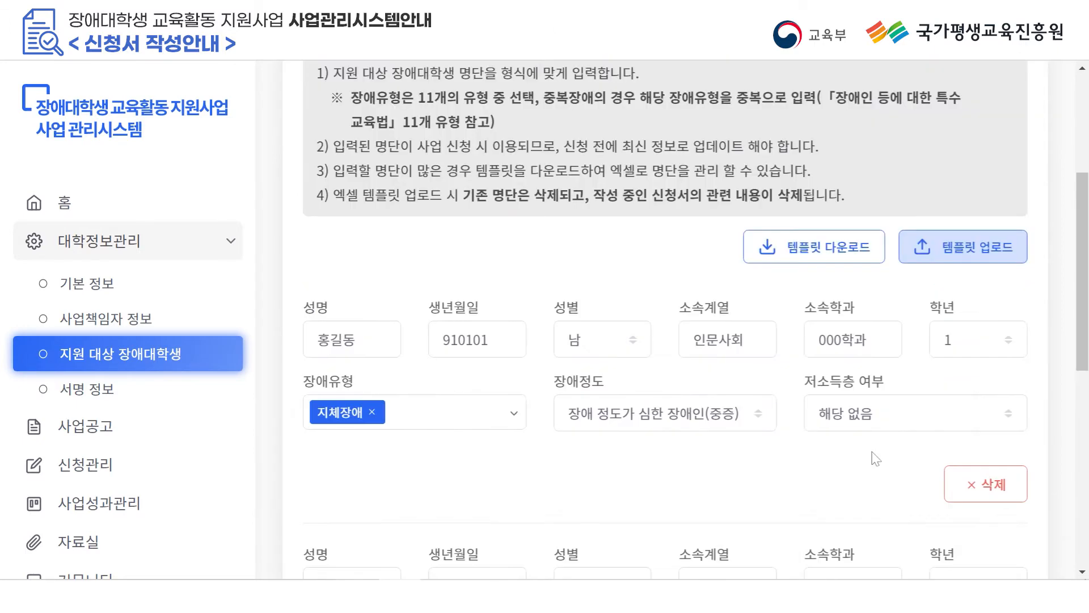
{"action": "scroll", "coordinate": [885, 459], "scroll_direction": "down", "scroll_amount": 4}
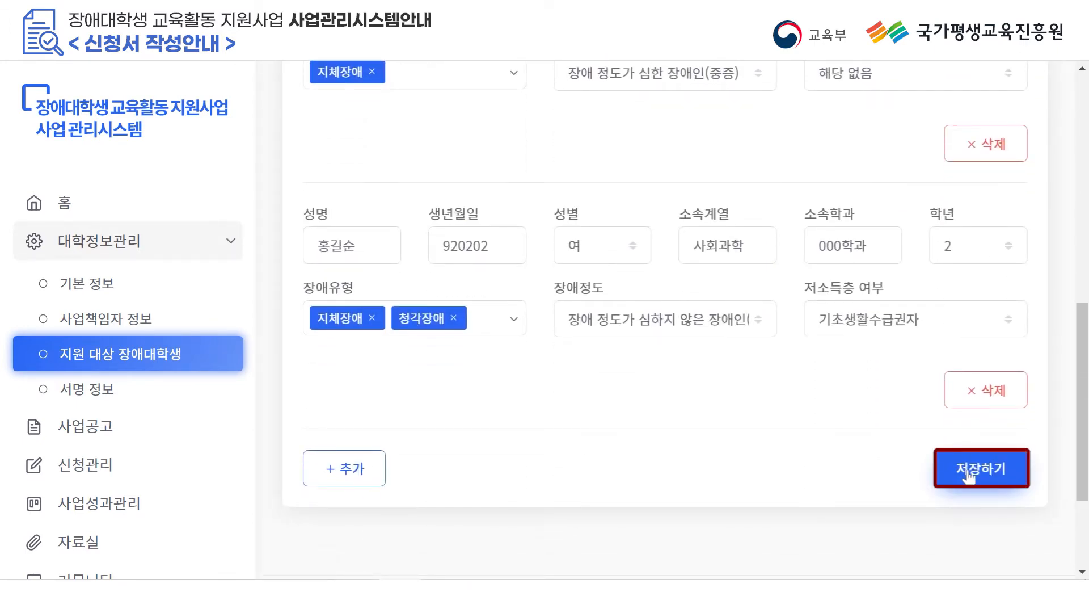
{"action": "left_click", "coordinate": [967, 474]}
{"action": "left_click", "coordinate": [488, 382]}
{"action": "left_click", "coordinate": [187, 397]}
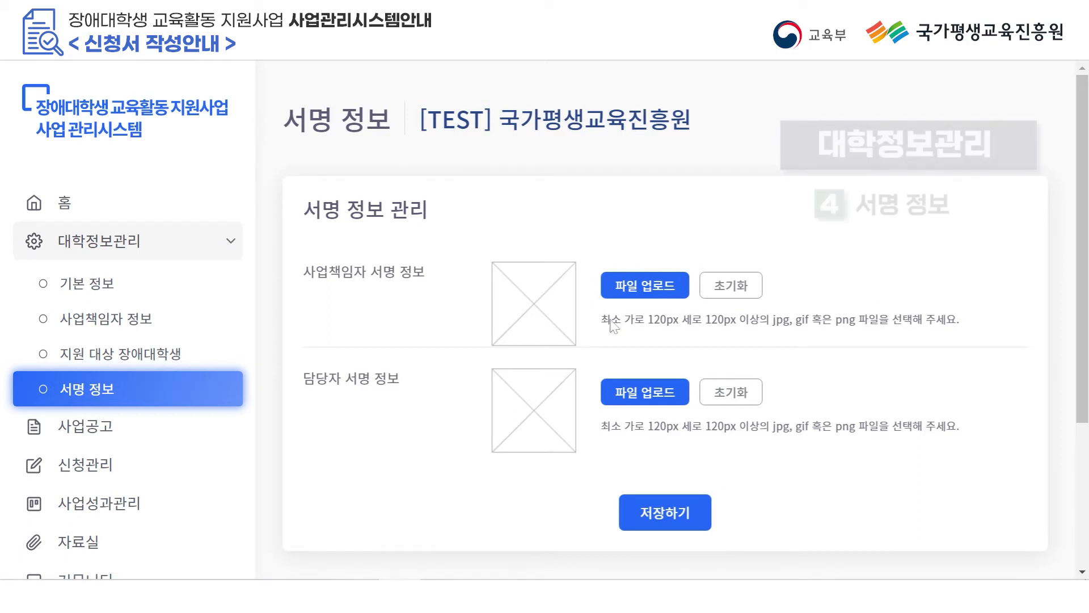
Upload and crop the 책임자 signature image.
{"action": "left_click", "coordinate": [638, 285]}
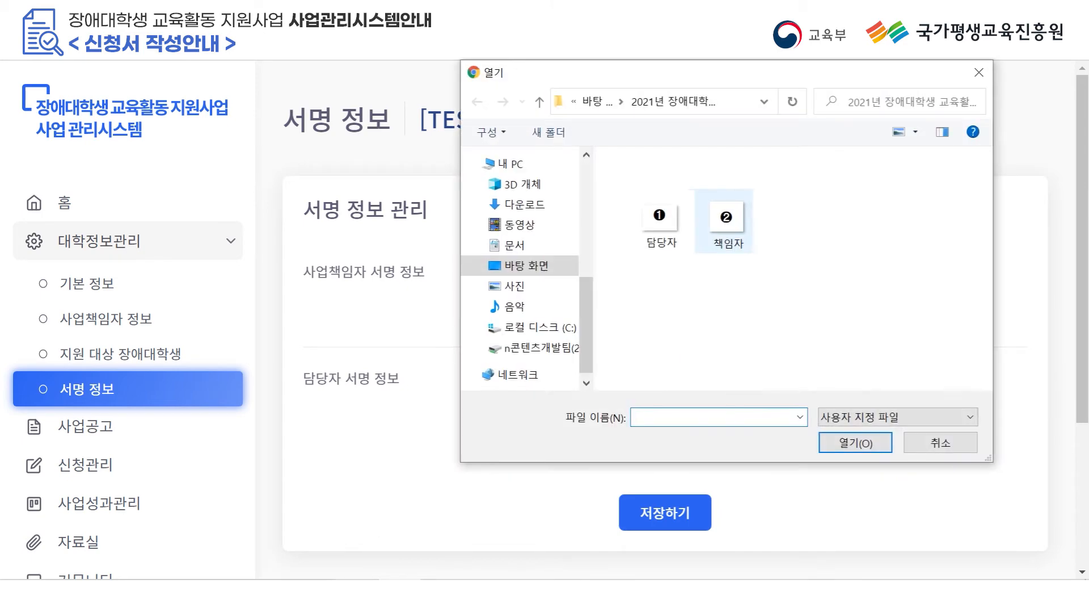
{"action": "left_click", "coordinate": [726, 221]}
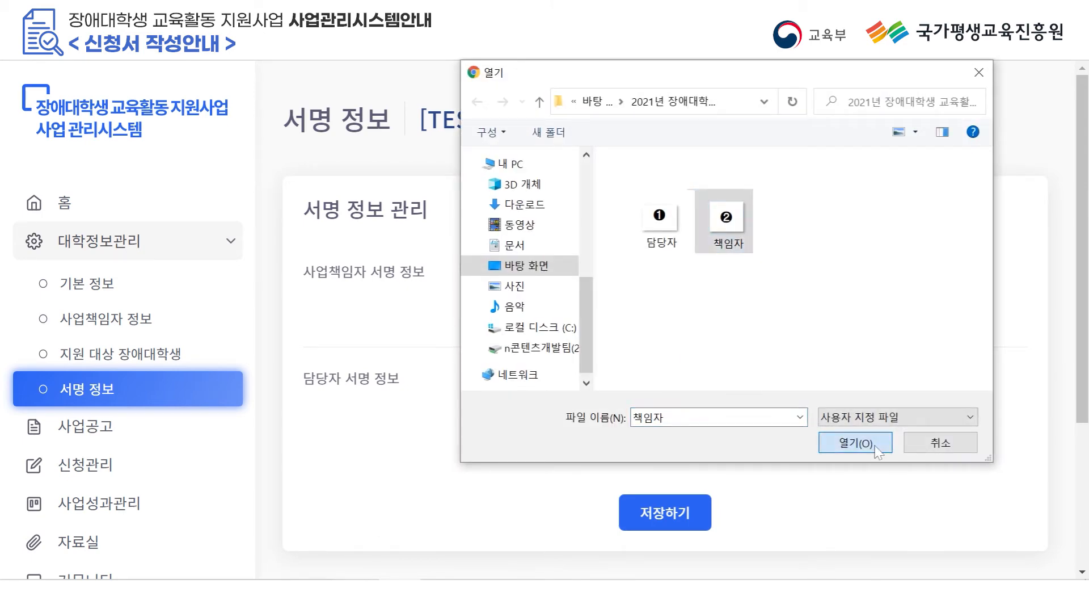
{"action": "left_click", "coordinate": [856, 443]}
{"action": "left_click", "coordinate": [703, 456]}
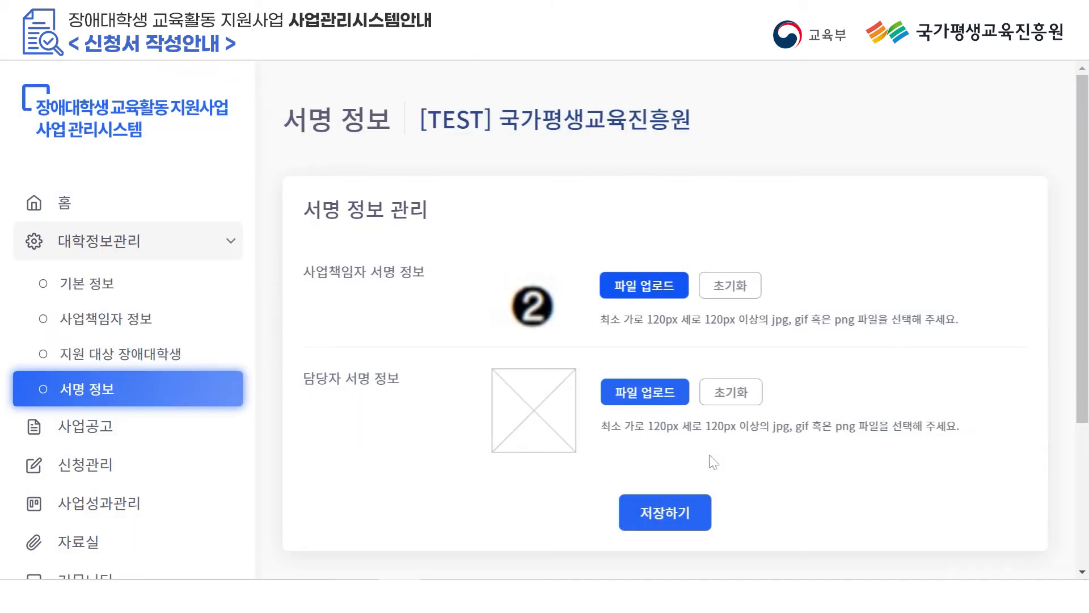
Upload and crop the 담당자 signature image, then save both signatures.
{"action": "left_click", "coordinate": [661, 404]}
{"action": "left_click", "coordinate": [661, 221]}
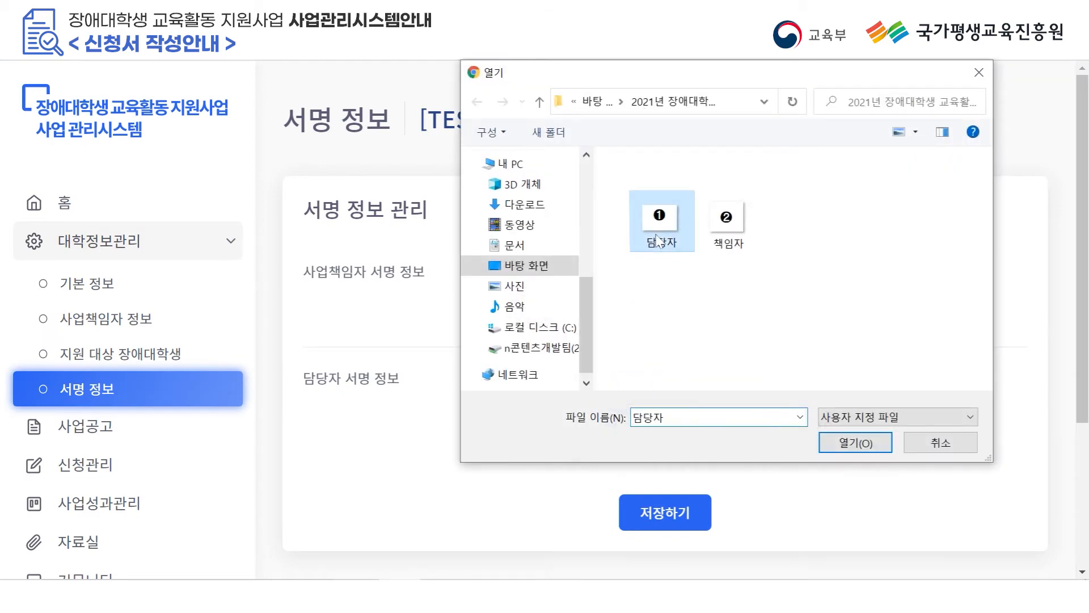
{"action": "left_click", "coordinate": [855, 442]}
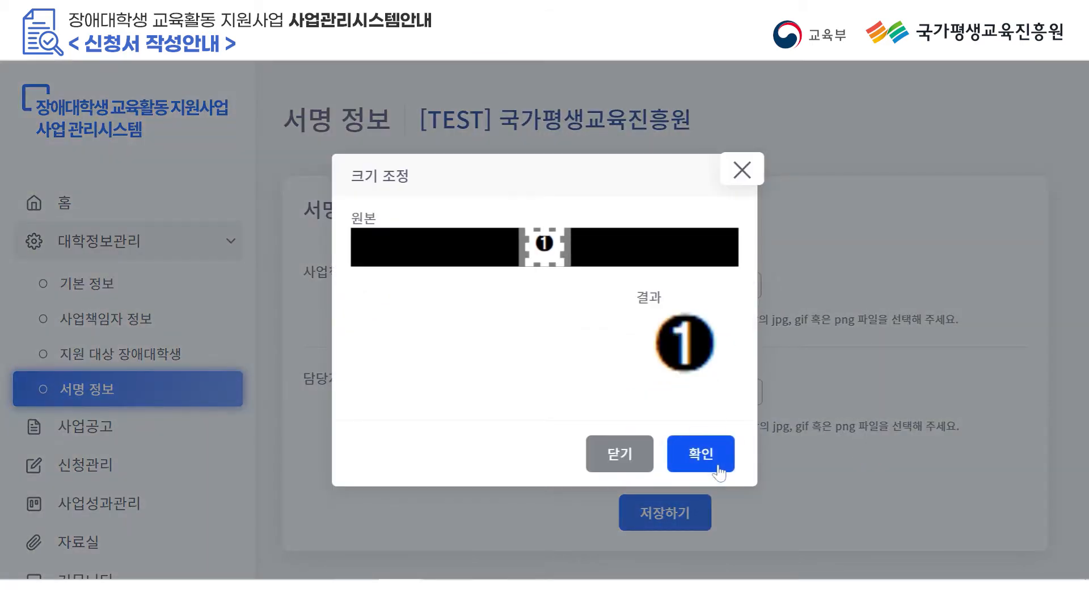
{"action": "left_click", "coordinate": [703, 454]}
{"action": "left_click", "coordinate": [692, 516]}
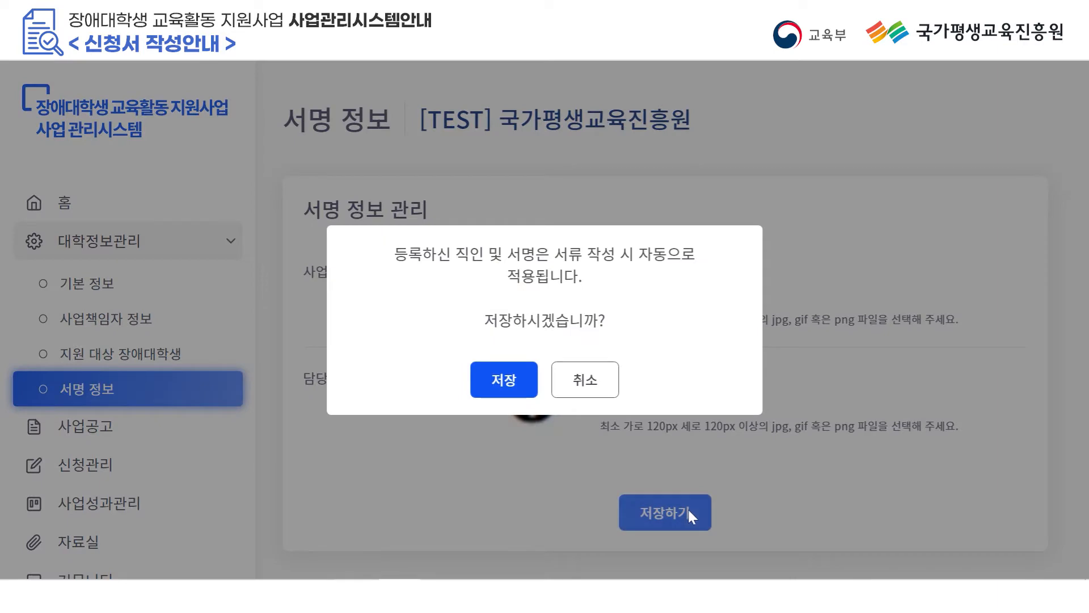
{"action": "left_click", "coordinate": [482, 378]}
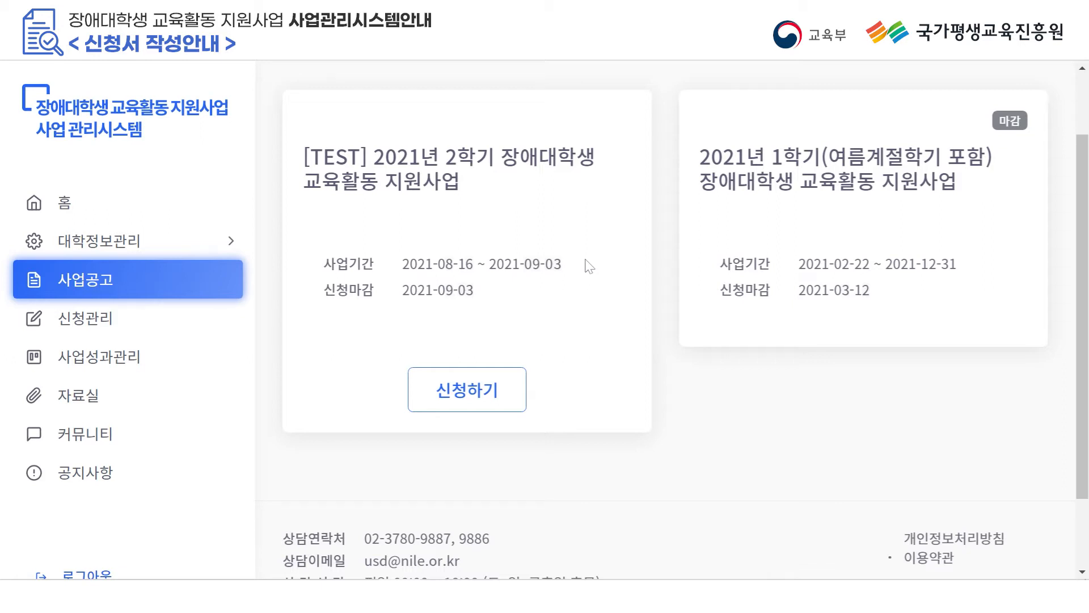
Apply to the [TEST] 2021년 2학기 program and open [서식1] 장애대학생 교육활동 지원사업 신청서.
{"action": "left_click", "coordinate": [488, 388]}
{"action": "scroll", "coordinate": [450, 340], "scroll_direction": "down", "scroll_amount": 2}
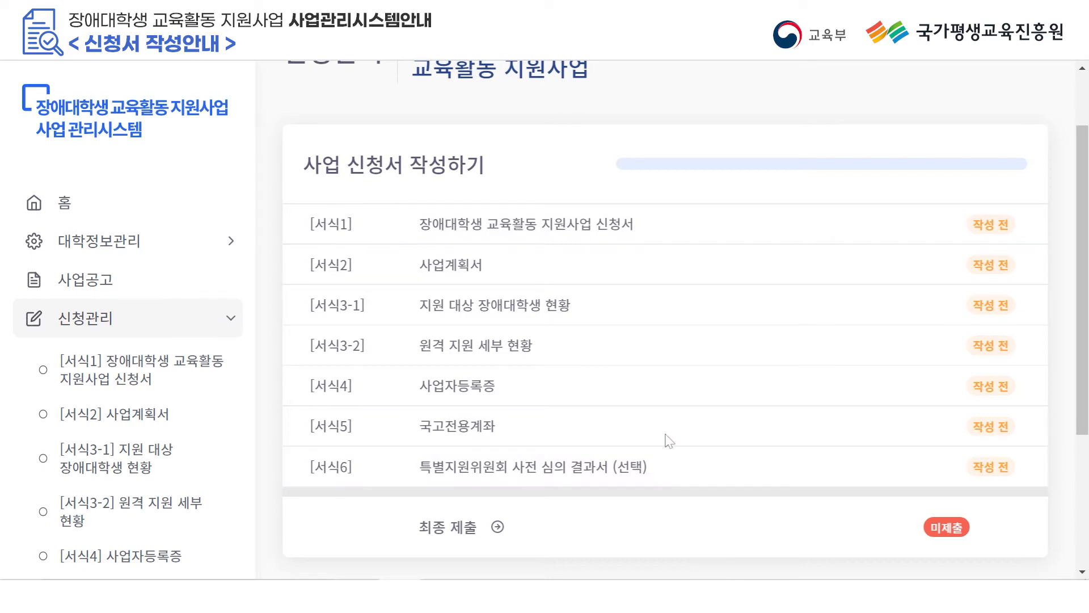
{"action": "left_click", "coordinate": [613, 227]}
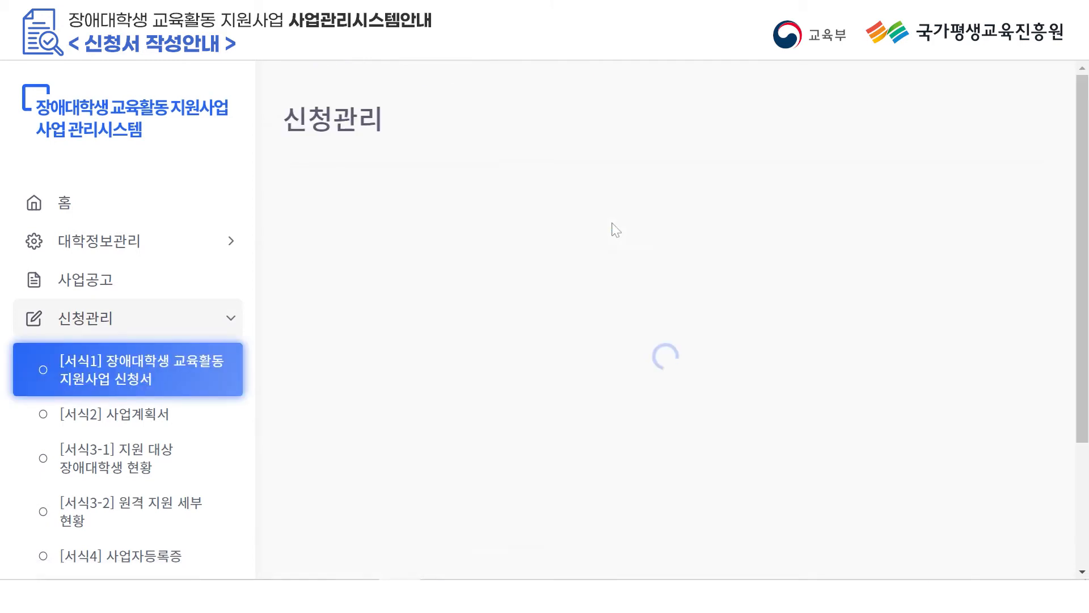
Enter 사업명 '2021년 2학기 장애대학생 교육활동 지원사업' and the project purpose text.
{"action": "scroll", "coordinate": [1062, 180], "scroll_direction": "down", "scroll_amount": 3}
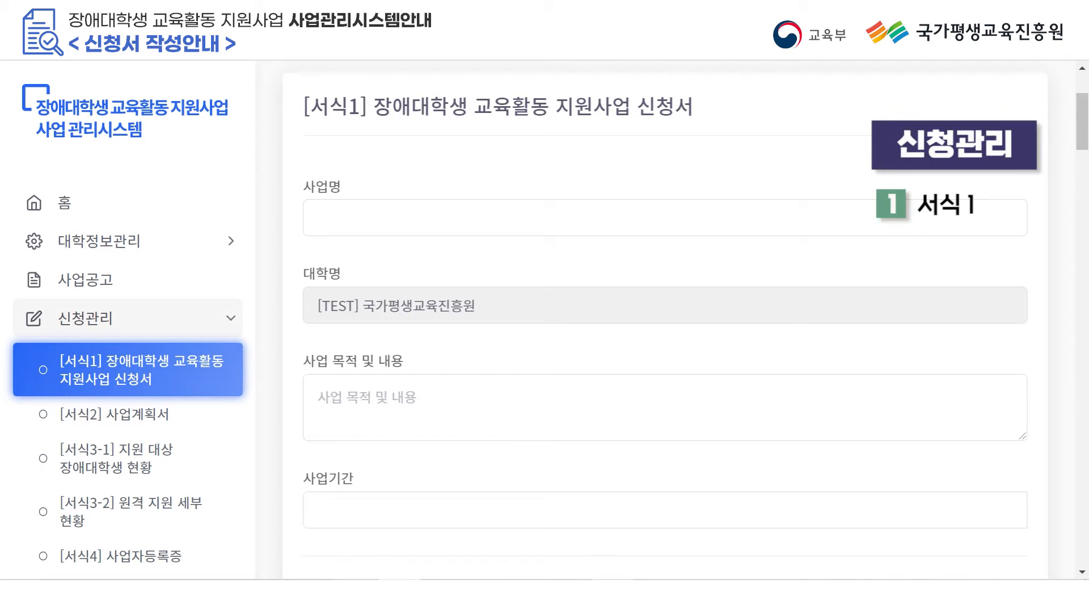
{"action": "left_click", "coordinate": [402, 214]}
{"action": "type", "text": "2021년 2학기 장애대학생 교육활동 지원사업"}
{"action": "scroll", "coordinate": [476, 269], "scroll_direction": "down", "scroll_amount": 3}
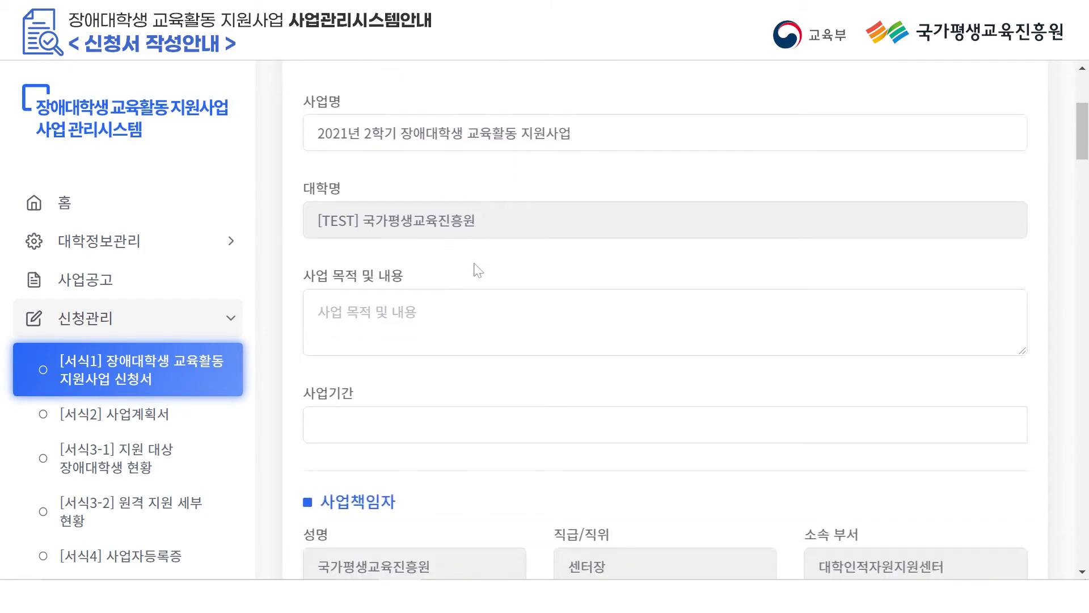
{"action": "left_click", "coordinate": [443, 239]}
{"action": "type", "text": "2021년 2학기 장애대학생 교육활동 지원사업을 통하여 장애대학생에게 학습제공"}
{"action": "scroll", "coordinate": [584, 308], "scroll_direction": "down", "scroll_amount": 1}
Set the 사업기간 to 2021-09-01 ~ 2021-12-17.
{"action": "left_click", "coordinate": [567, 255]}
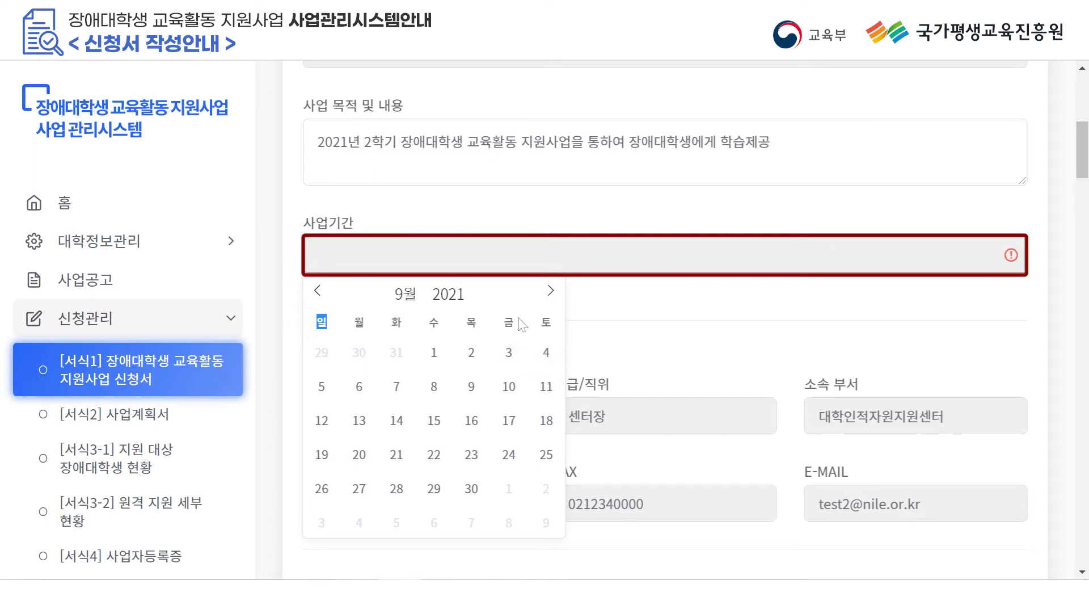
{"action": "left_click", "coordinate": [446, 357]}
{"action": "left_click", "coordinate": [552, 292]}
{"action": "left_click", "coordinate": [552, 291]}
{"action": "left_click", "coordinate": [551, 291]}
{"action": "left_click", "coordinate": [509, 420]}
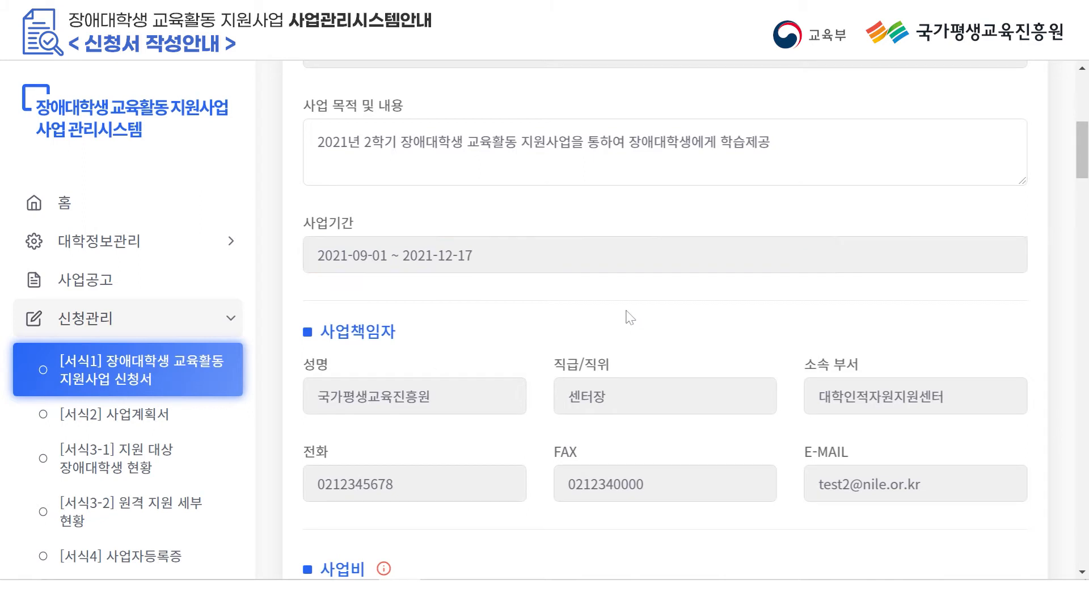
Agree 예 to both personal-data consents and save form 1 as a draft.
{"action": "scroll", "coordinate": [621, 313], "scroll_direction": "down", "scroll_amount": 1}
{"action": "scroll", "coordinate": [625, 319], "scroll_direction": "down", "scroll_amount": 5}
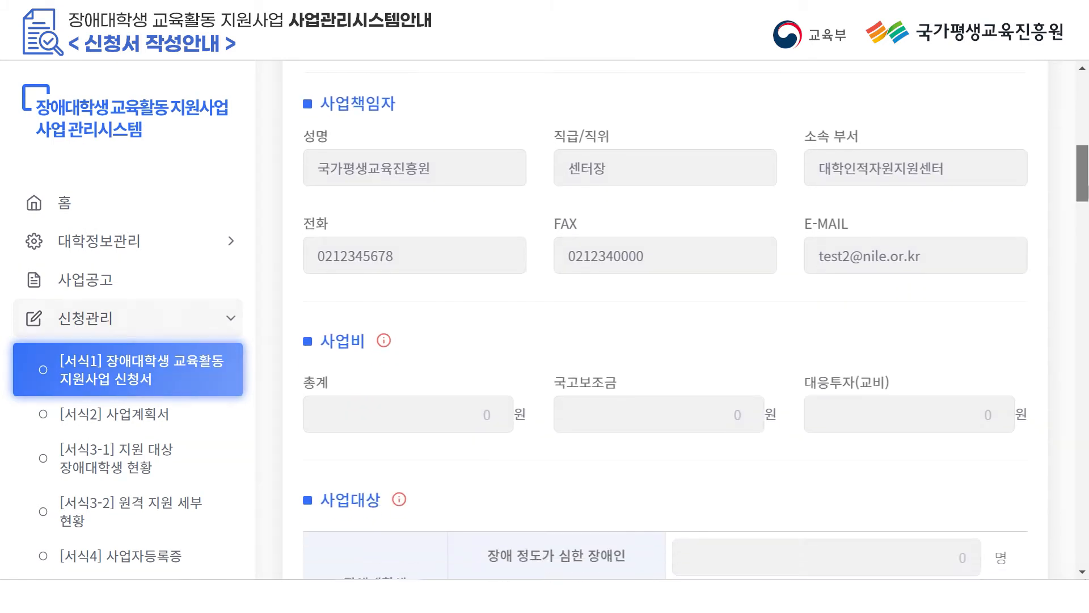
{"action": "scroll", "coordinate": [696, 320], "scroll_direction": "down", "scroll_amount": 7}
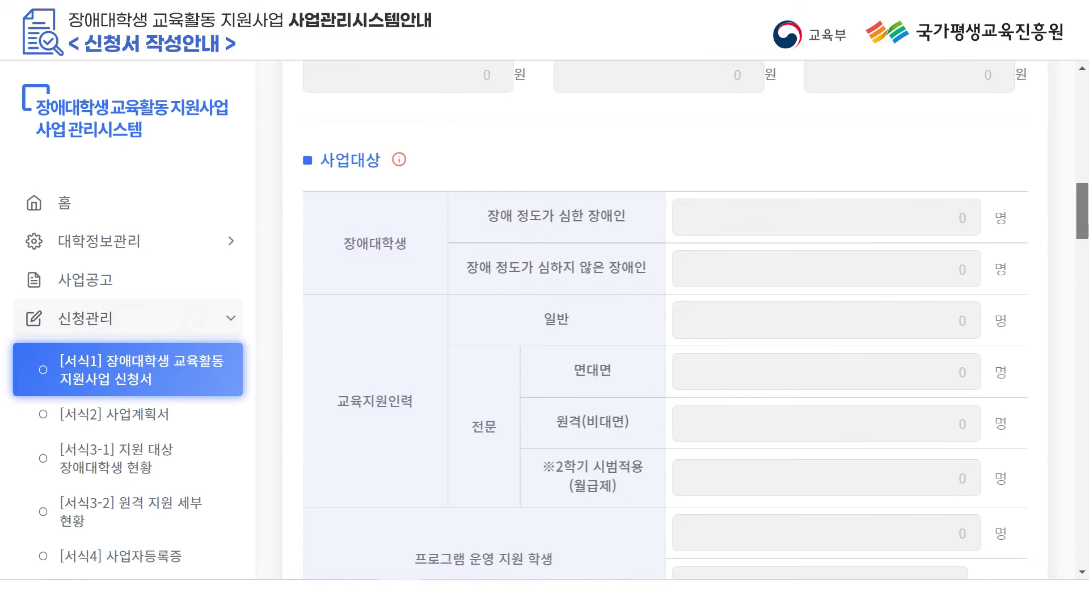
{"action": "scroll", "coordinate": [697, 320], "scroll_direction": "down", "scroll_amount": 7}
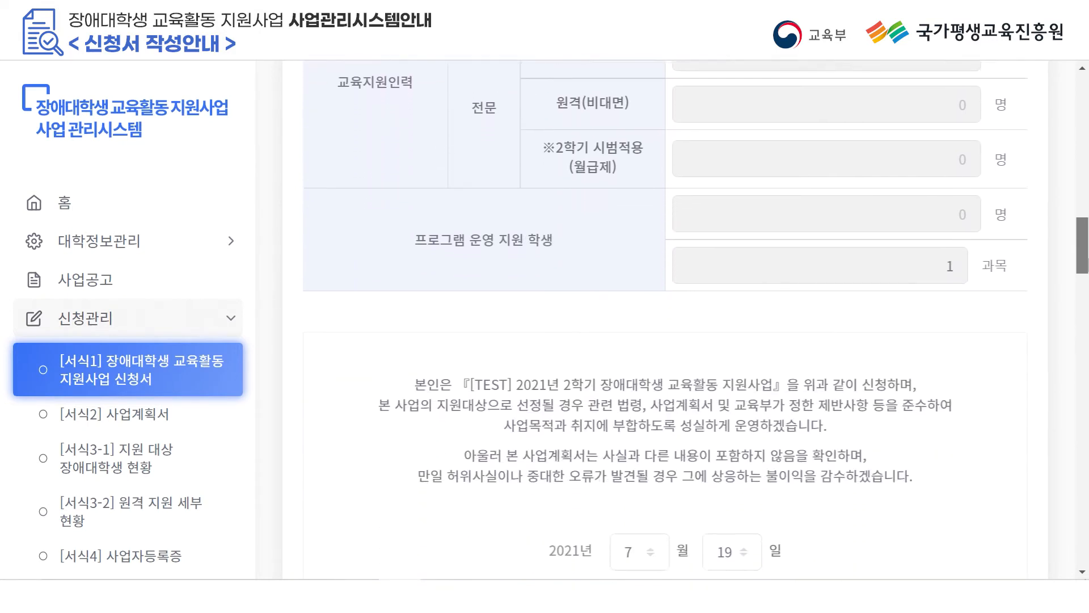
{"action": "scroll", "coordinate": [696, 320], "scroll_direction": "down", "scroll_amount": 6}
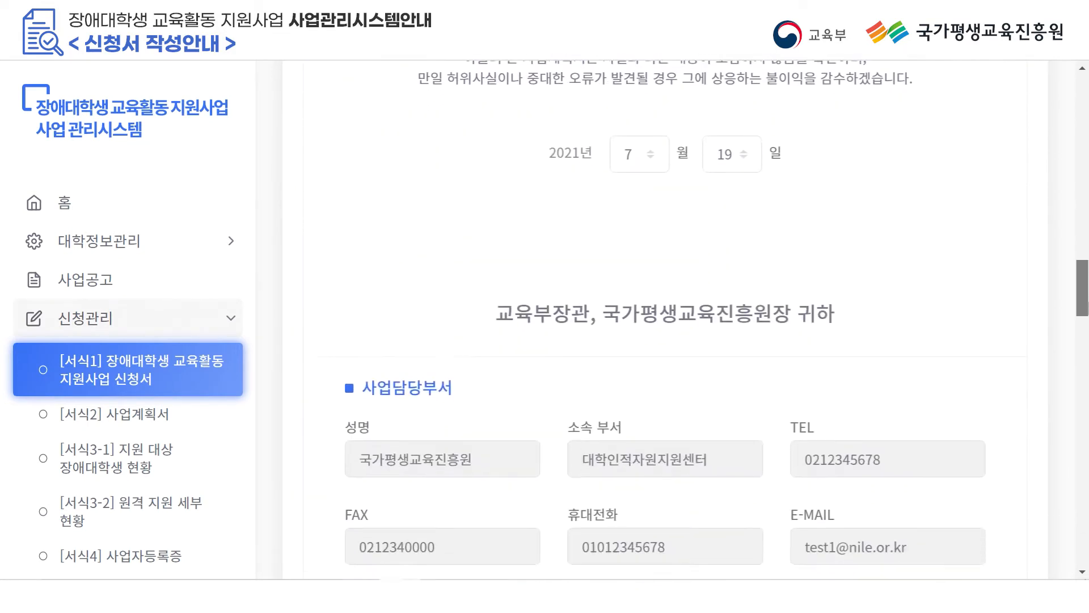
{"action": "scroll", "coordinate": [696, 320], "scroll_direction": "down", "scroll_amount": 10}
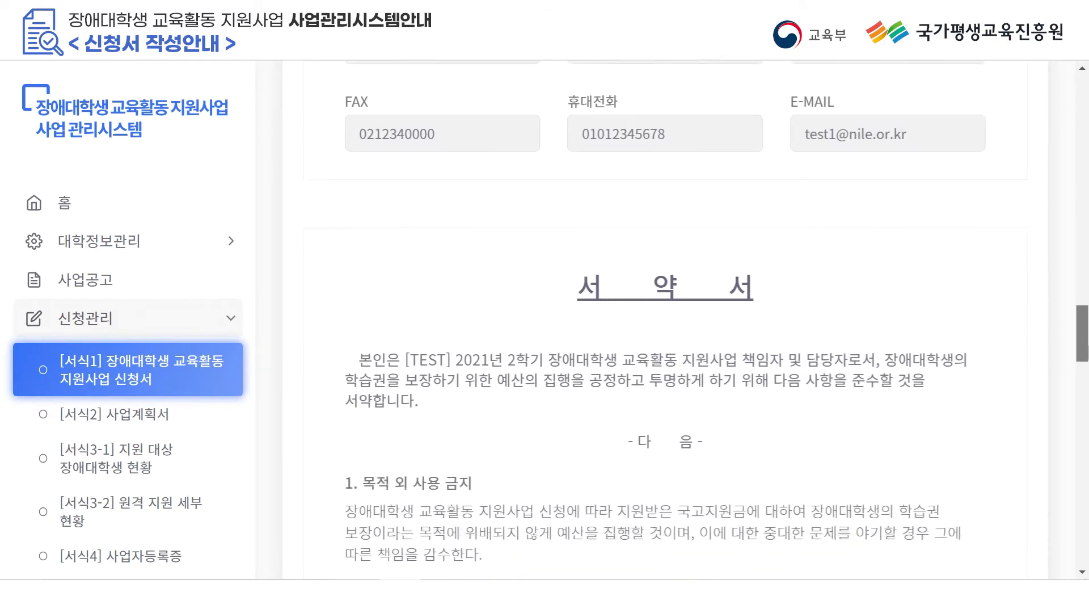
{"action": "scroll", "coordinate": [696, 320], "scroll_direction": "down", "scroll_amount": 10}
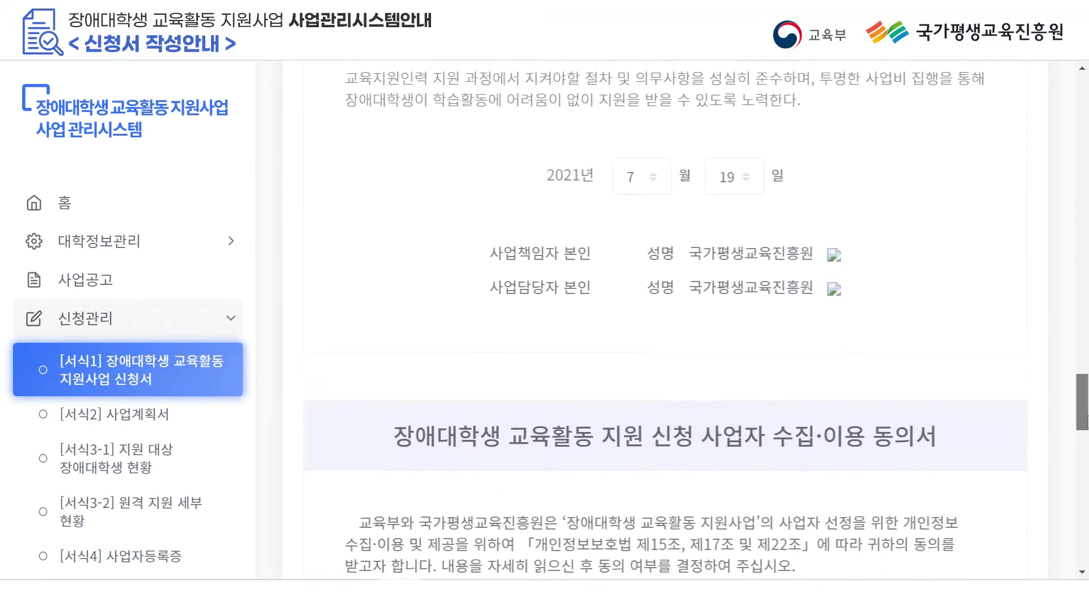
{"action": "scroll", "coordinate": [697, 320], "scroll_direction": "down", "scroll_amount": 4}
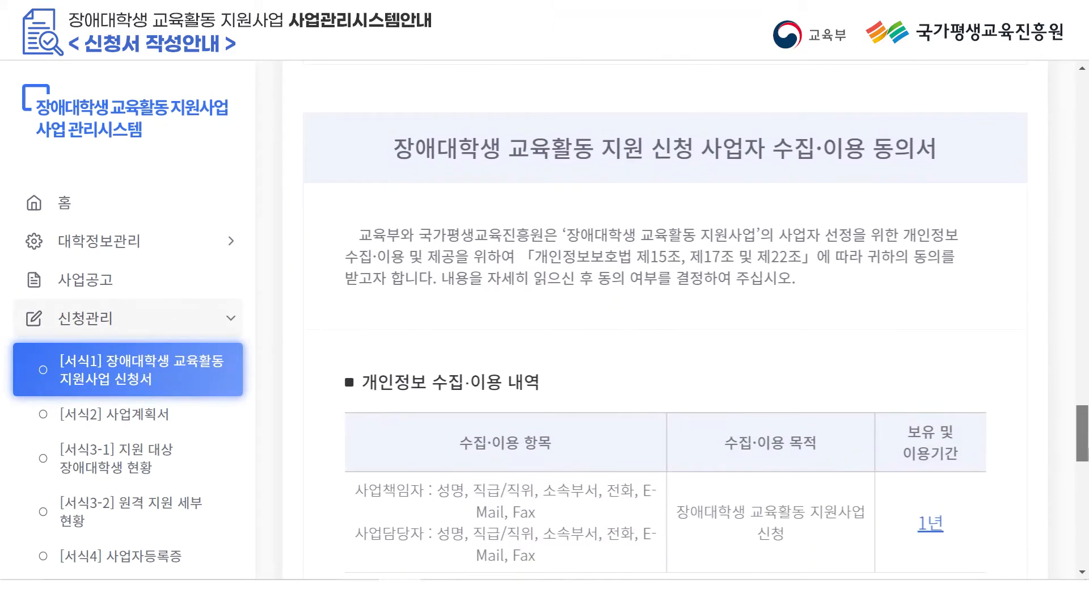
{"action": "scroll", "coordinate": [874, 291], "scroll_direction": "down", "scroll_amount": 8}
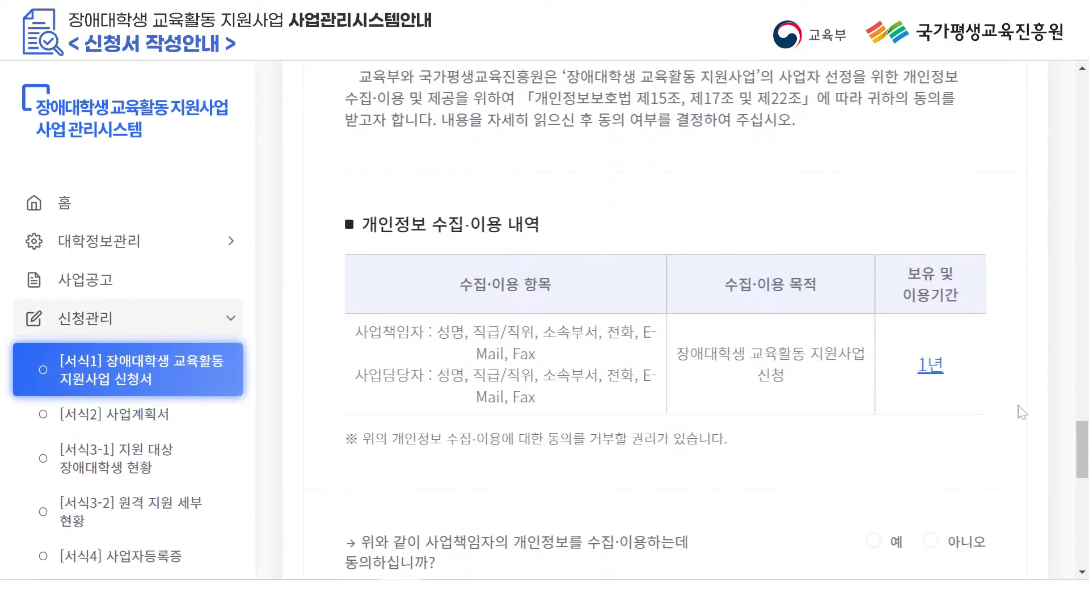
{"action": "left_click", "coordinate": [873, 286]}
{"action": "left_click", "coordinate": [874, 443]}
{"action": "scroll", "coordinate": [939, 403], "scroll_direction": "down", "scroll_amount": 3}
{"action": "scroll", "coordinate": [919, 408], "scroll_direction": "down", "scroll_amount": 3}
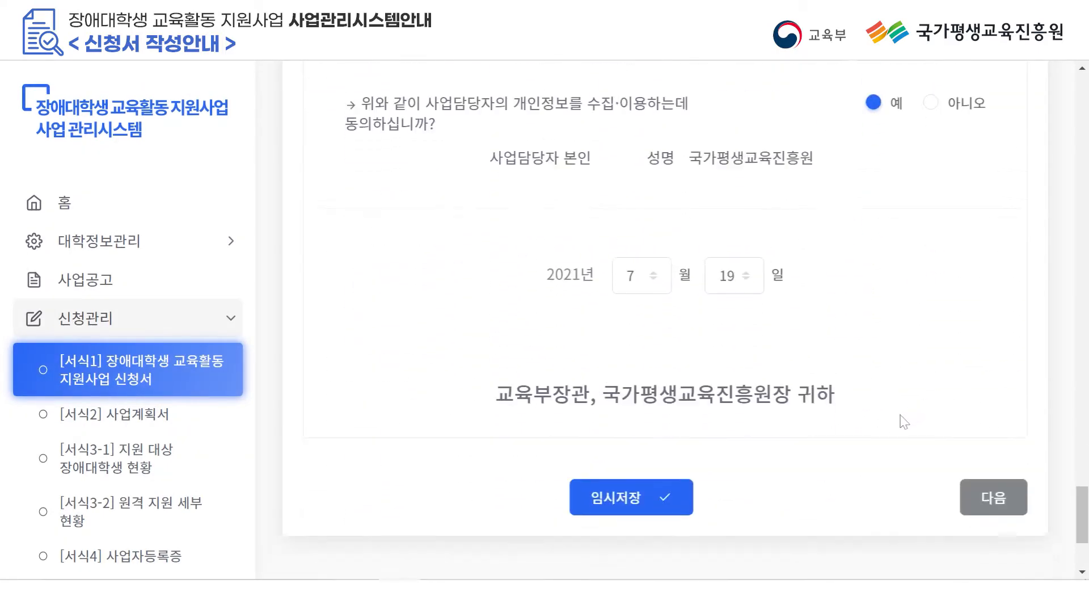
{"action": "left_click", "coordinate": [658, 508]}
{"action": "left_click", "coordinate": [166, 425]}
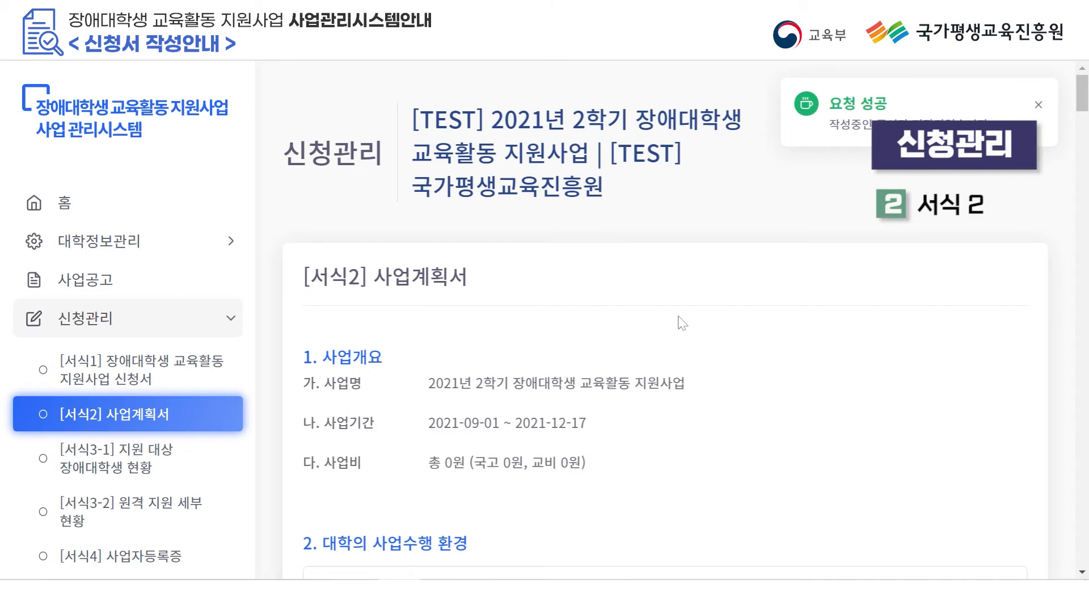
{"action": "scroll", "coordinate": [704, 326], "scroll_direction": "down", "scroll_amount": 1}
{"action": "scroll", "coordinate": [703, 328], "scroll_direction": "down", "scroll_amount": 4}
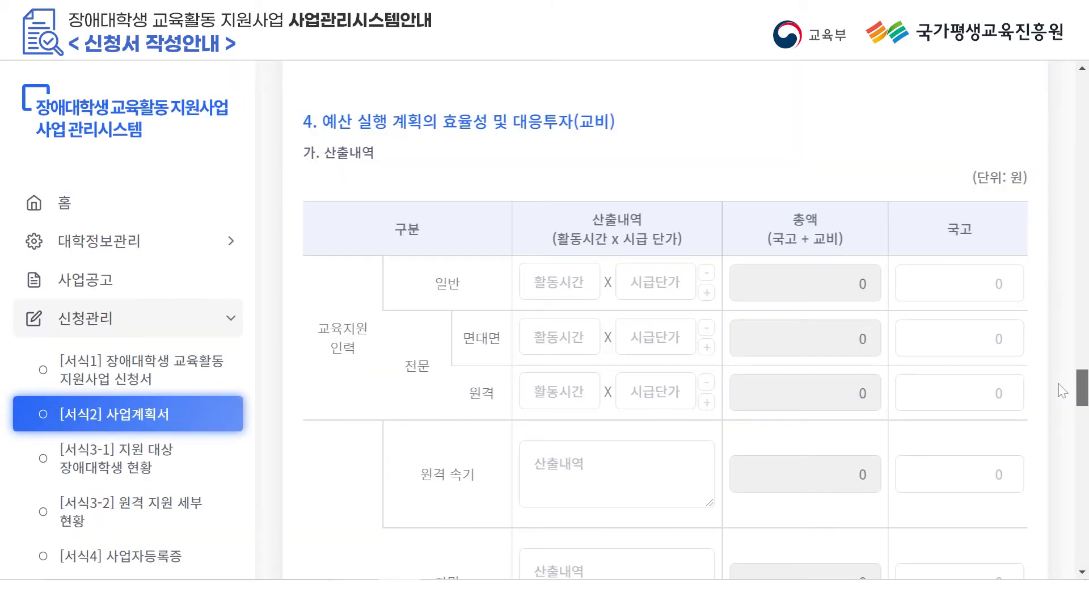
{"action": "scroll", "coordinate": [1053, 197], "scroll_direction": "up", "scroll_amount": 15}
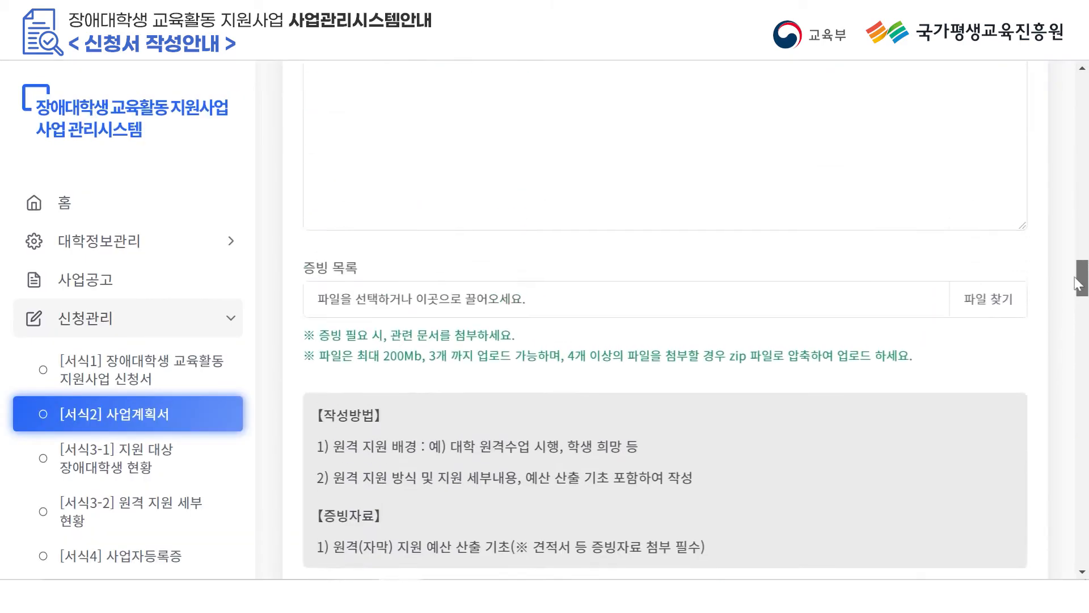
Review the 가. 학생 선발 방법 text covering promotion, selection criteria and review process.
{"action": "scroll", "coordinate": [1052, 197], "scroll_direction": "up", "scroll_amount": 8}
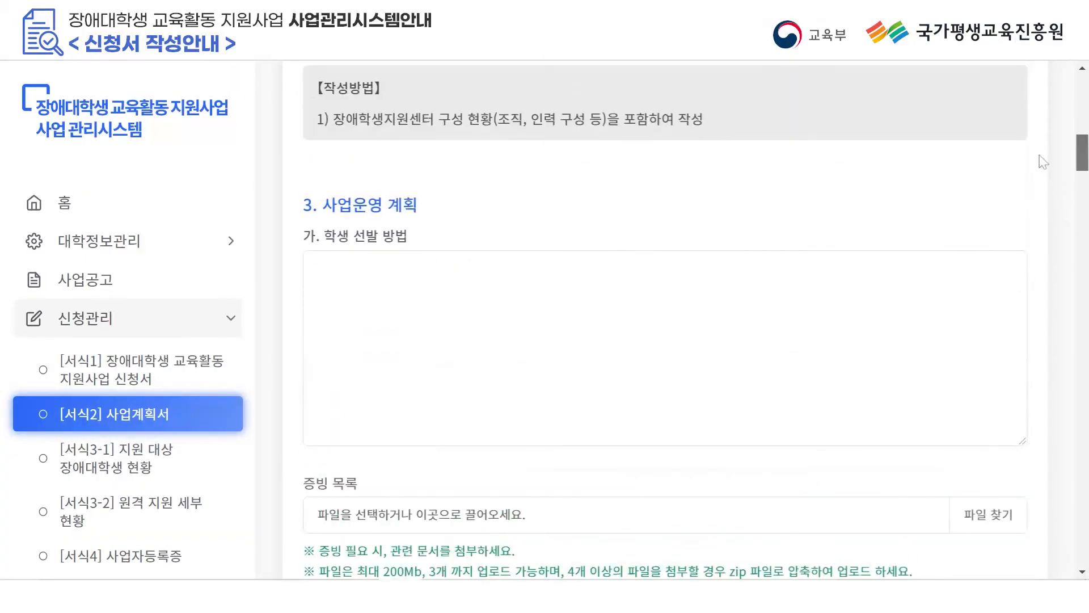
{"action": "scroll", "coordinate": [1043, 161], "scroll_direction": "up", "scroll_amount": 10}
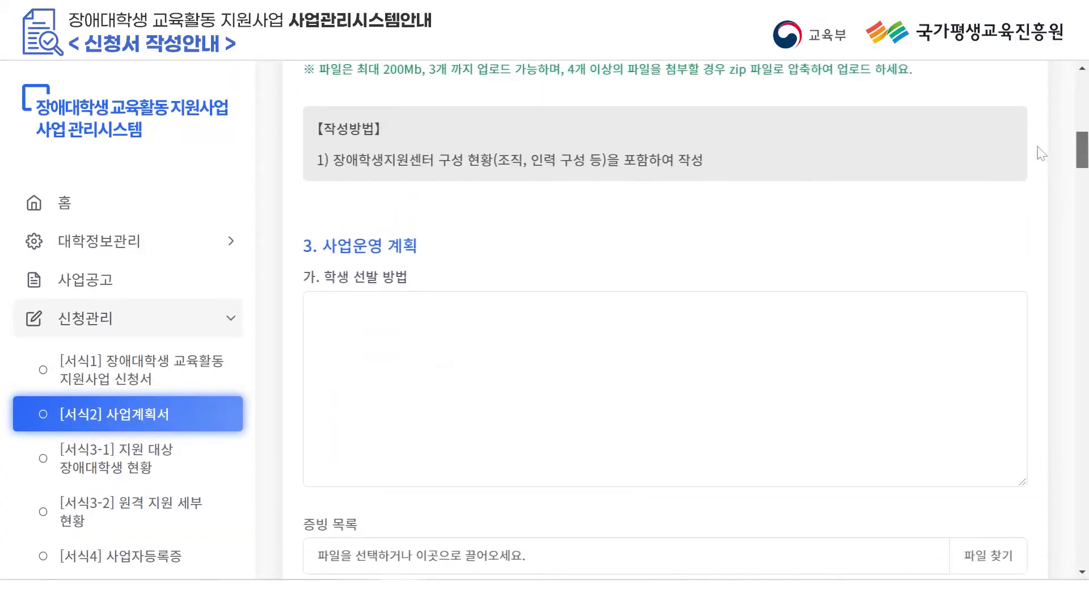
{"action": "scroll", "coordinate": [1028, 117], "scroll_direction": "down", "scroll_amount": 2}
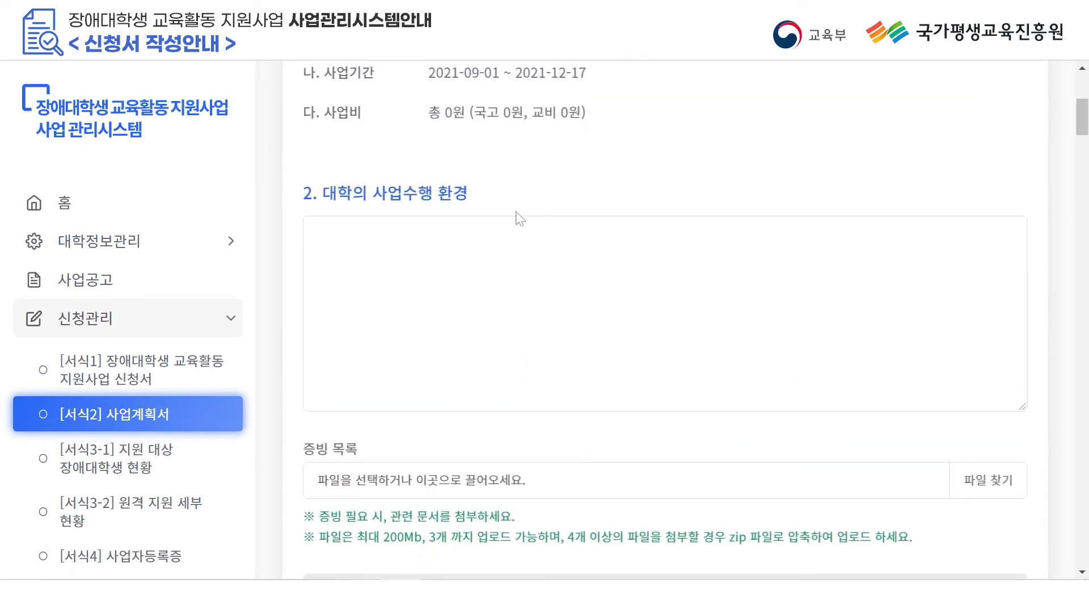
{"action": "scroll", "coordinate": [518, 214], "scroll_direction": "down", "scroll_amount": 3}
{"action": "scroll", "coordinate": [557, 465], "scroll_direction": "up", "scroll_amount": 1}
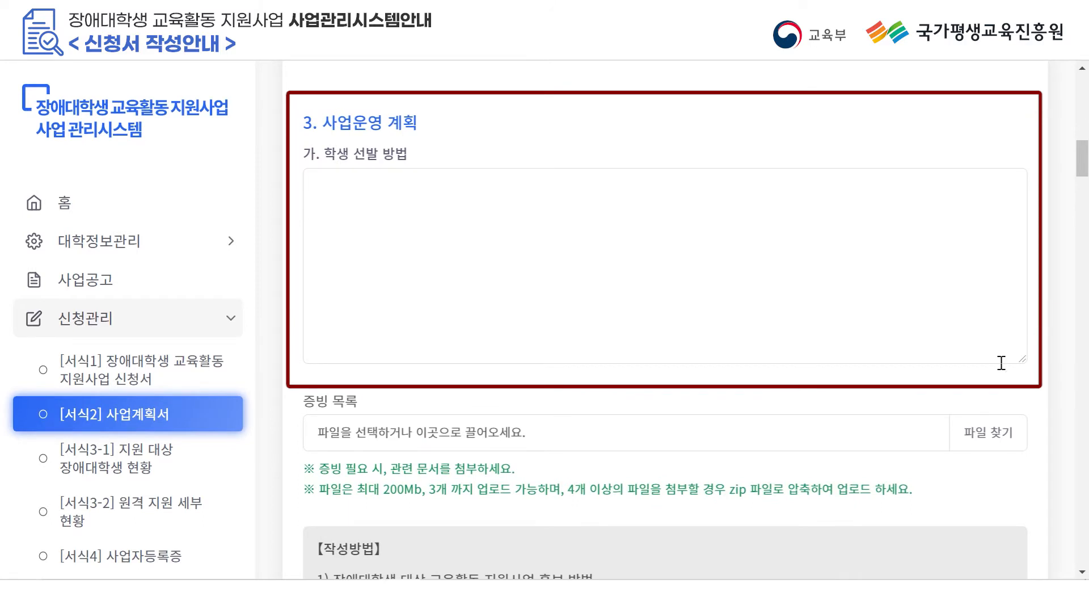
{"action": "scroll", "coordinate": [811, 462], "scroll_direction": "down", "scroll_amount": 3}
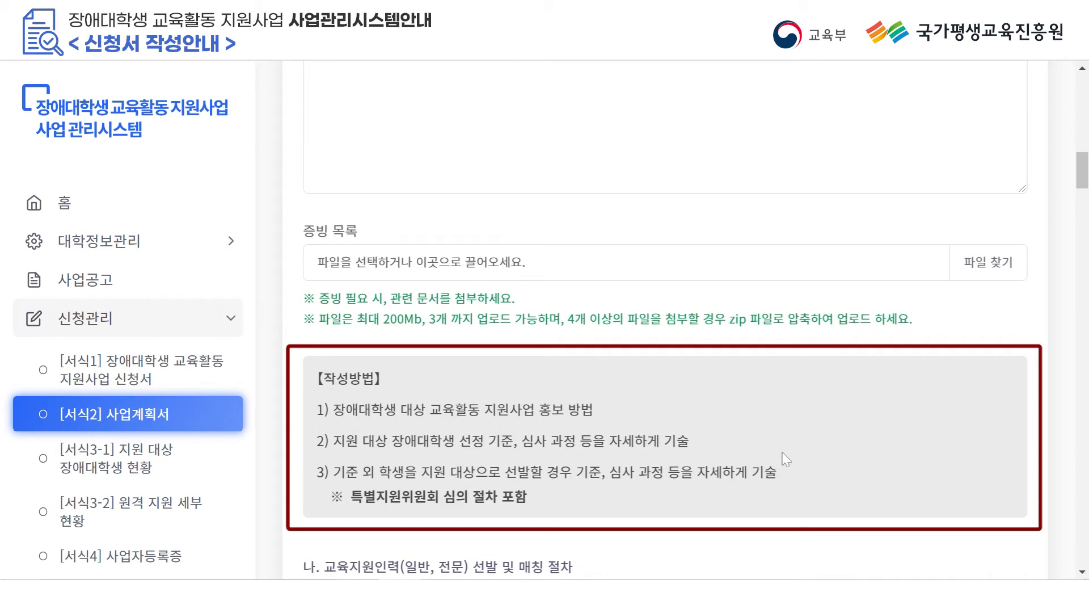
{"action": "scroll", "coordinate": [787, 450], "scroll_direction": "up", "scroll_amount": 2}
{"action": "scroll", "coordinate": [786, 450], "scroll_direction": "up", "scroll_amount": 2}
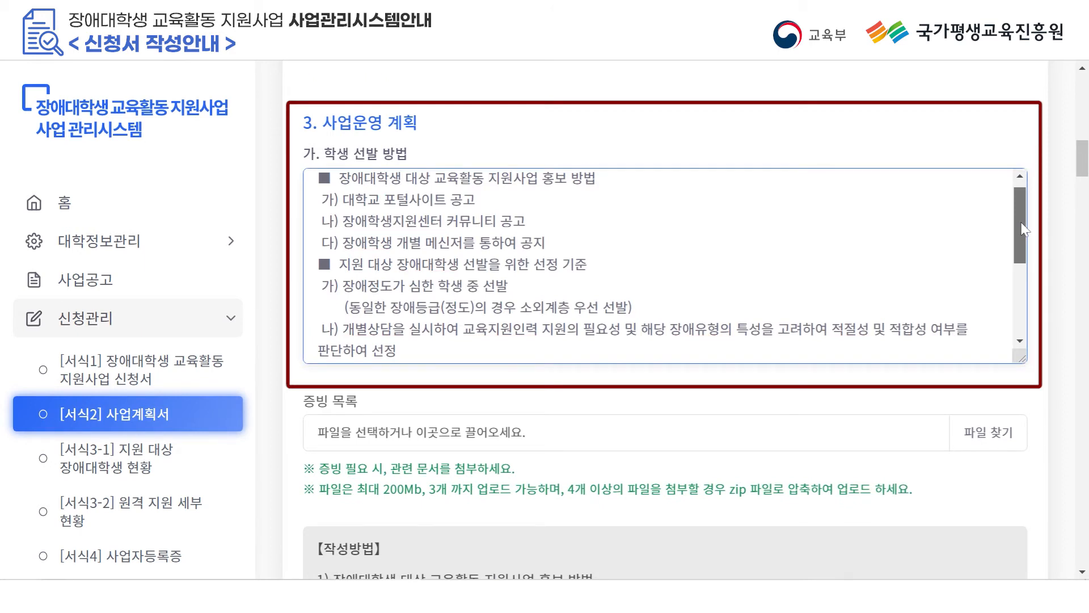
{"action": "left_click_drag", "start_coordinate": [1024, 229], "coordinate": [1022, 297]}
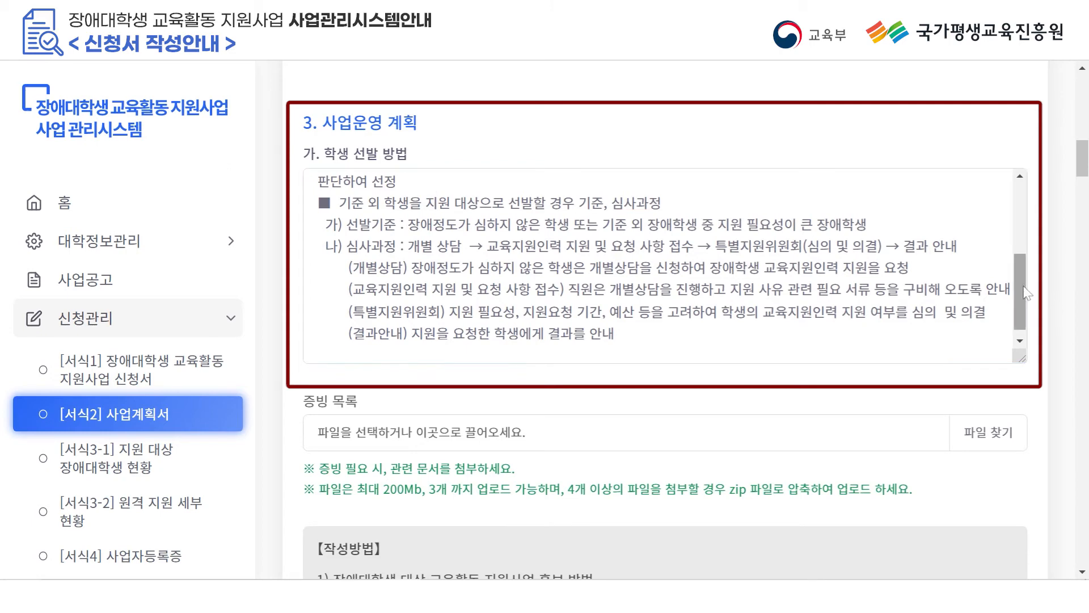
{"action": "left_click", "coordinate": [1020, 291]}
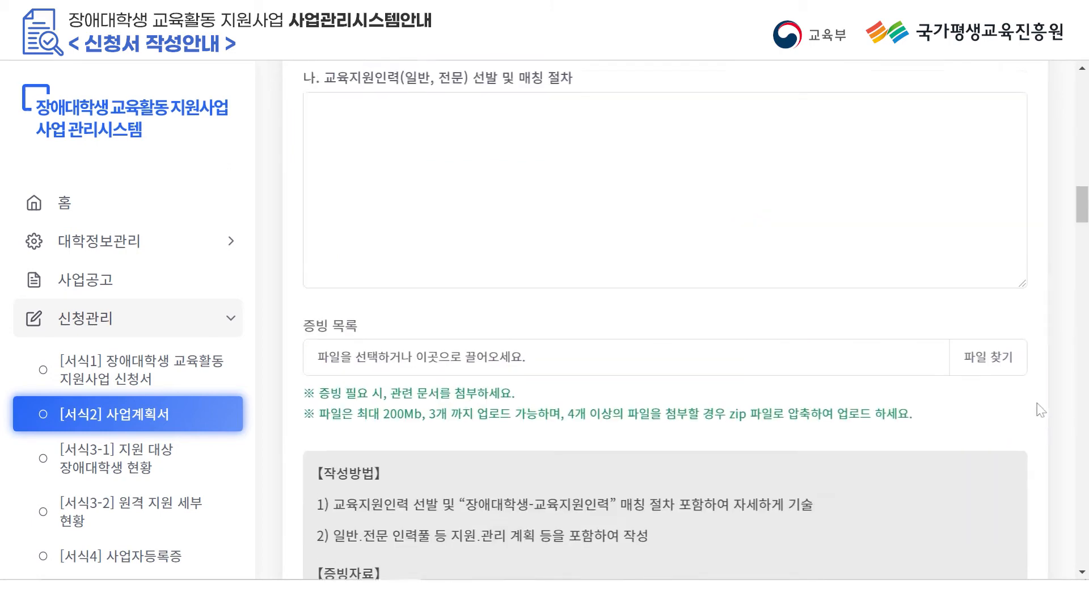
Paste the general and specialist staff selection and matching procedure into field 나.
{"action": "scroll", "coordinate": [649, 275], "scroll_direction": "up", "scroll_amount": 2}
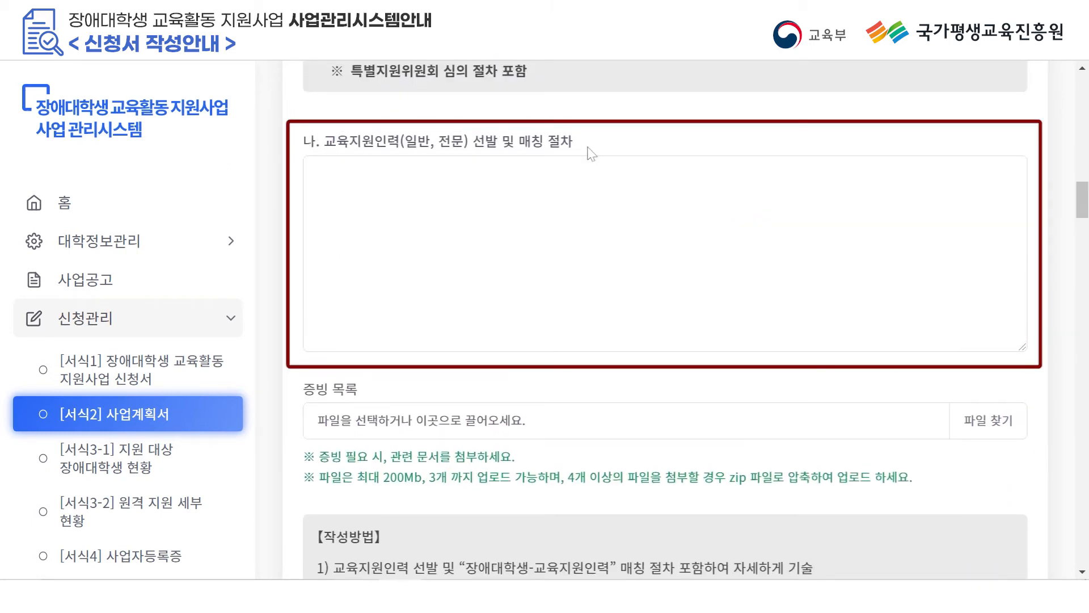
{"action": "scroll", "coordinate": [661, 340], "scroll_direction": "down", "scroll_amount": 2}
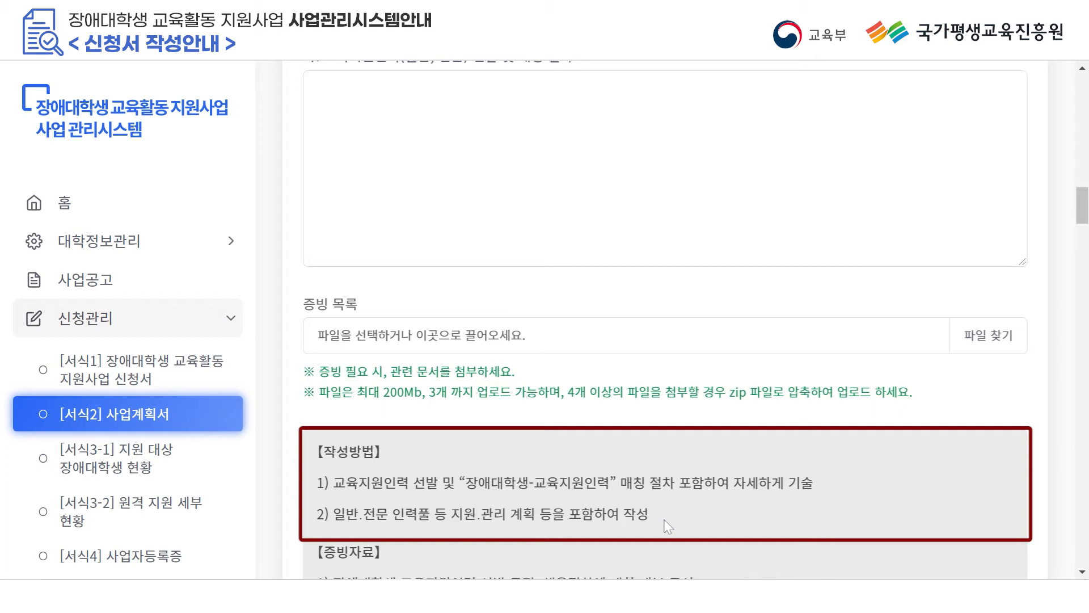
{"action": "scroll", "coordinate": [437, 238], "scroll_direction": "up", "scroll_amount": 1}
{"action": "left_click", "coordinate": [438, 224]}
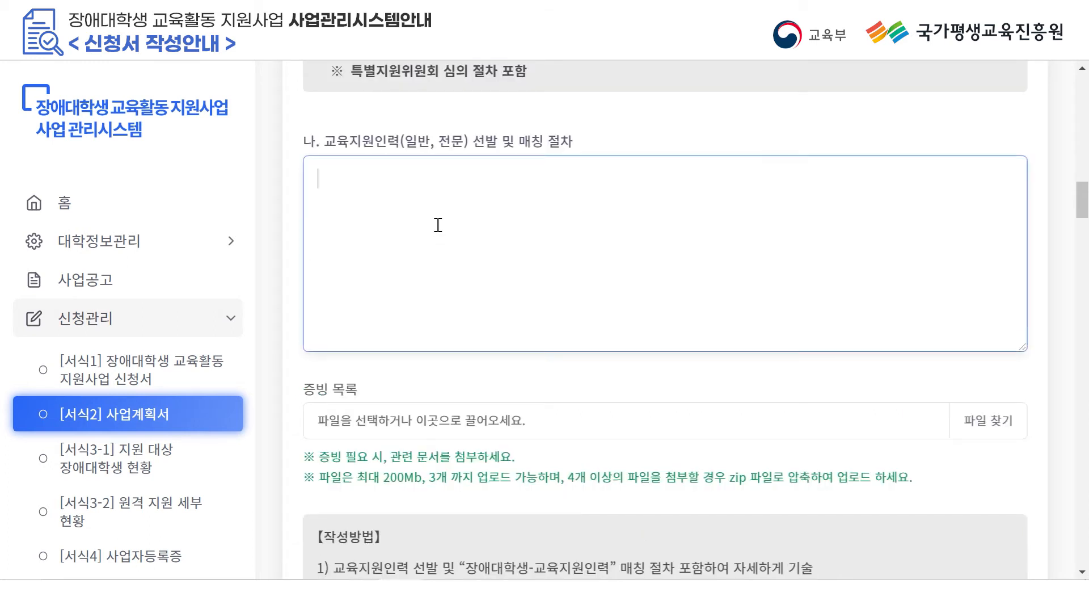
{"action": "type", "text": "■ 일반교육지원인력 가) 일반교육지원인력 활동 업무 특성에 따른 전공 관련 및 장애 이해도, 교육지원인력 활동 경험 등 고려하여 선발 후 매칭 ■ 전문교육지원인력 가) 전문교육지원인력 자격요건(속기자격증, 수어통역자격증 등) 심사, 면접 진행 후 선발 후 매칭"}
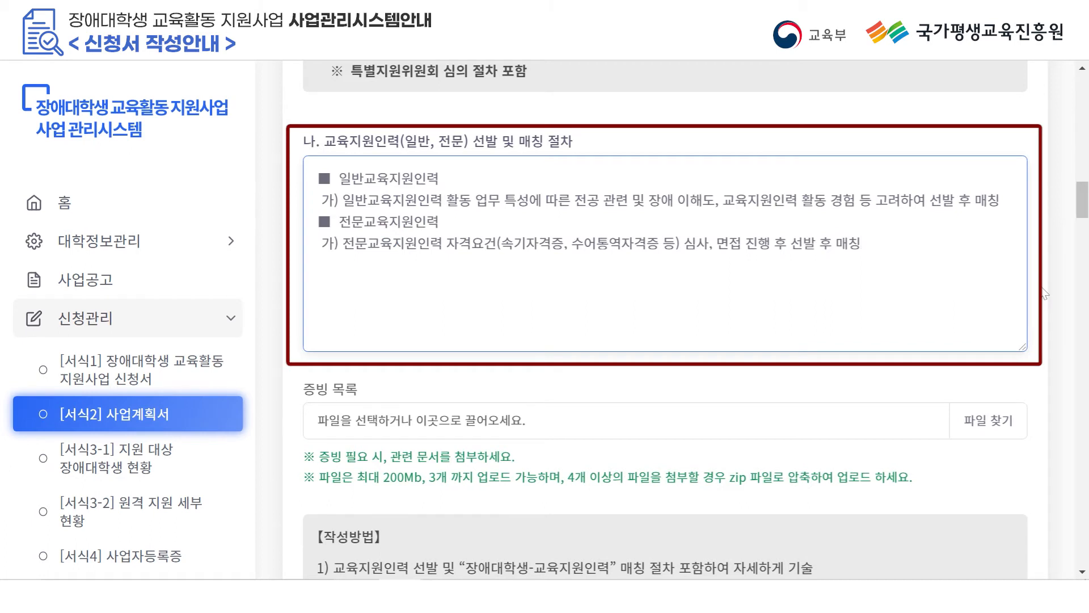
{"action": "scroll", "coordinate": [976, 107], "scroll_direction": "down", "scroll_amount": 8}
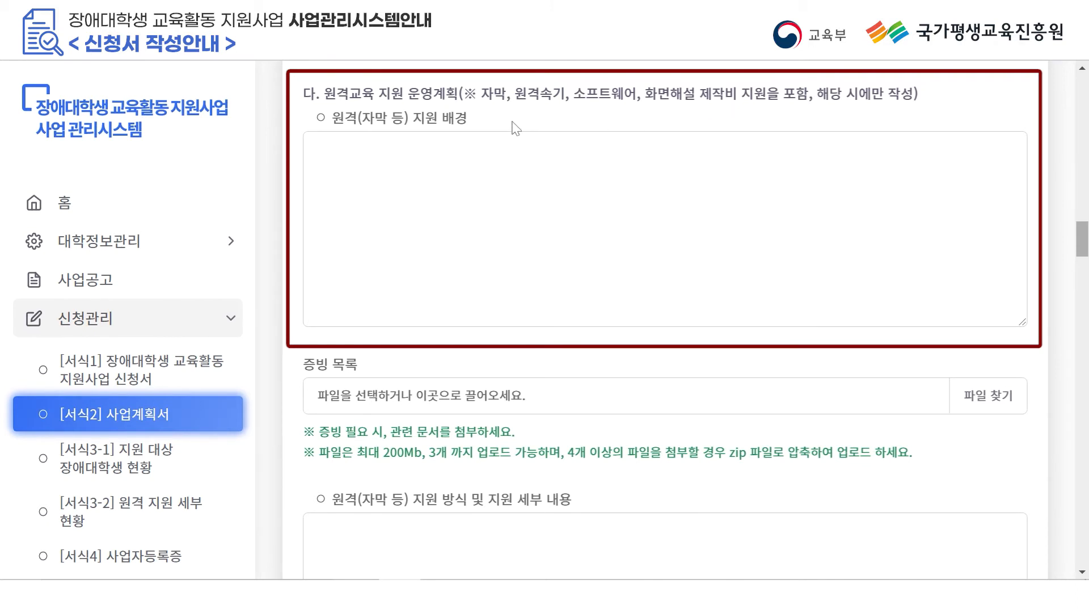
Paste the 원격속기 remote support background and method details into their fields.
{"action": "scroll", "coordinate": [550, 360], "scroll_direction": "down", "scroll_amount": 5}
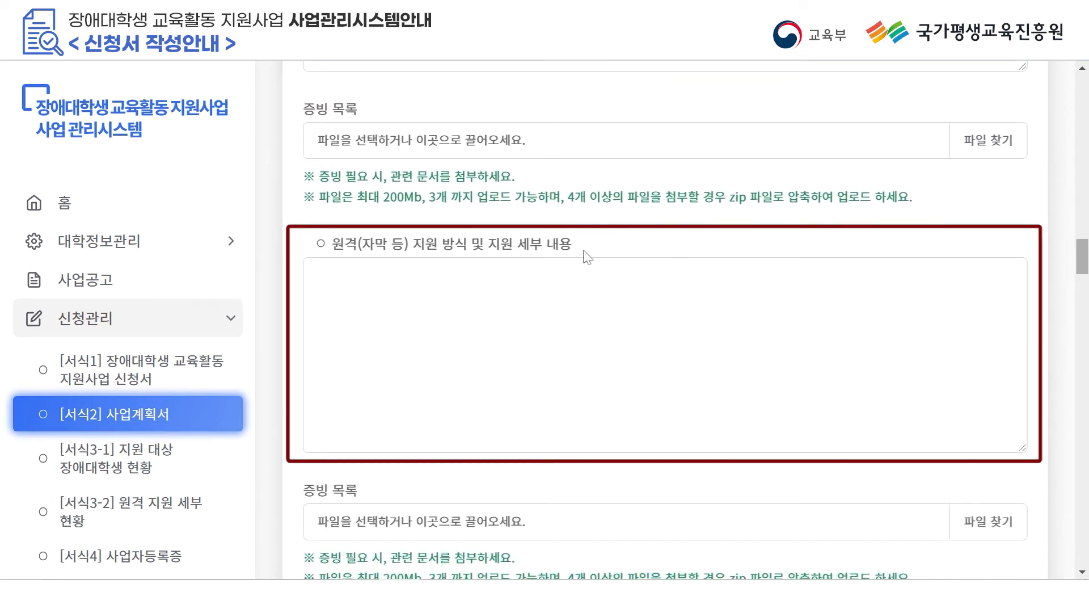
{"action": "scroll", "coordinate": [587, 257], "scroll_direction": "down", "scroll_amount": 8}
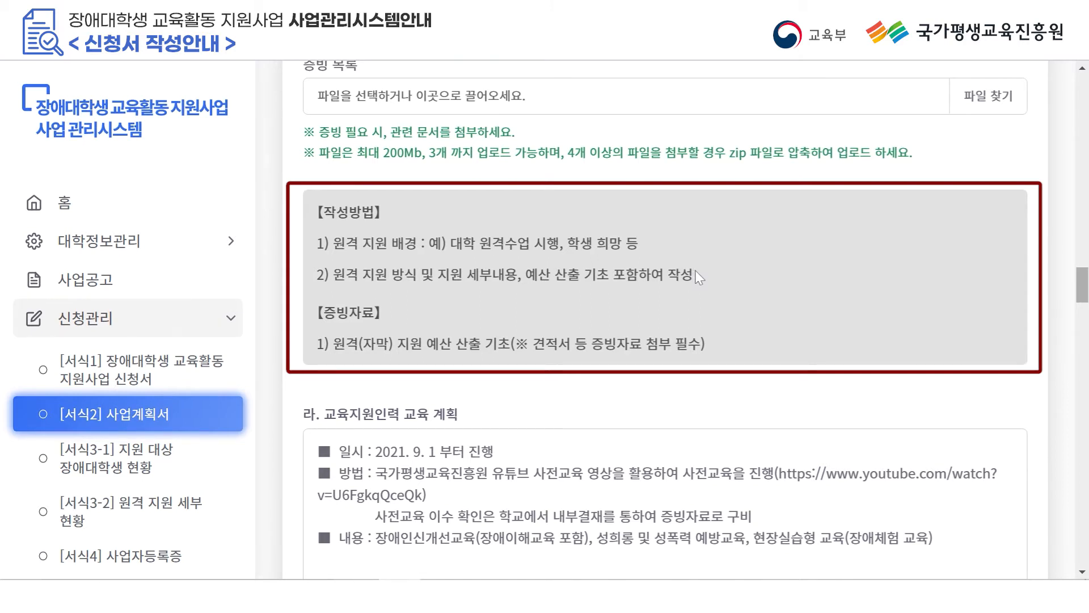
{"action": "scroll", "coordinate": [696, 276], "scroll_direction": "up", "scroll_amount": 12}
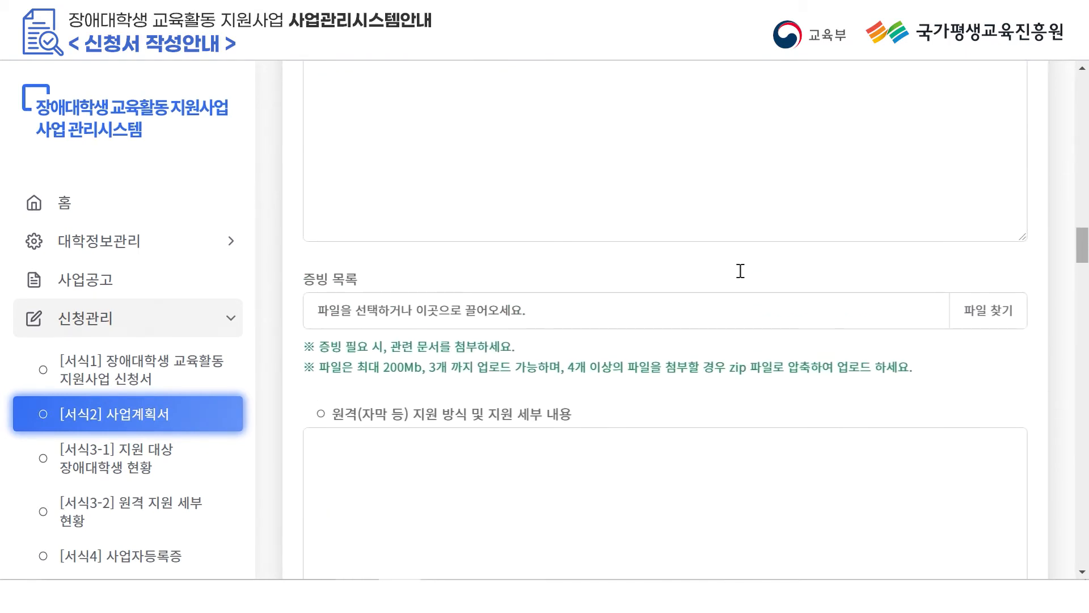
{"action": "scroll", "coordinate": [740, 270], "scroll_direction": "up", "scroll_amount": 2}
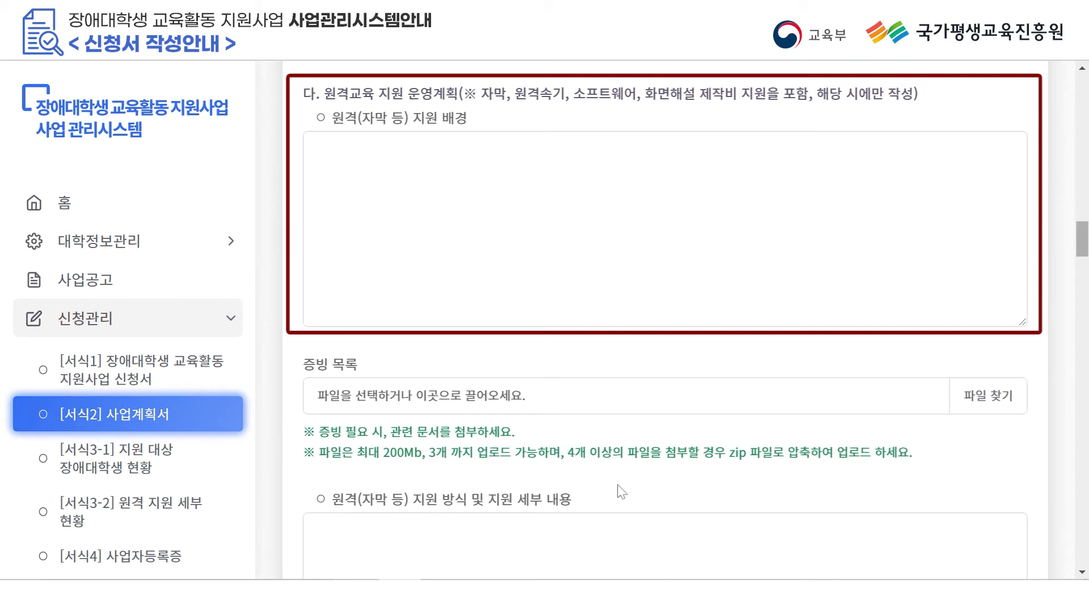
{"action": "left_click", "coordinate": [598, 159]}
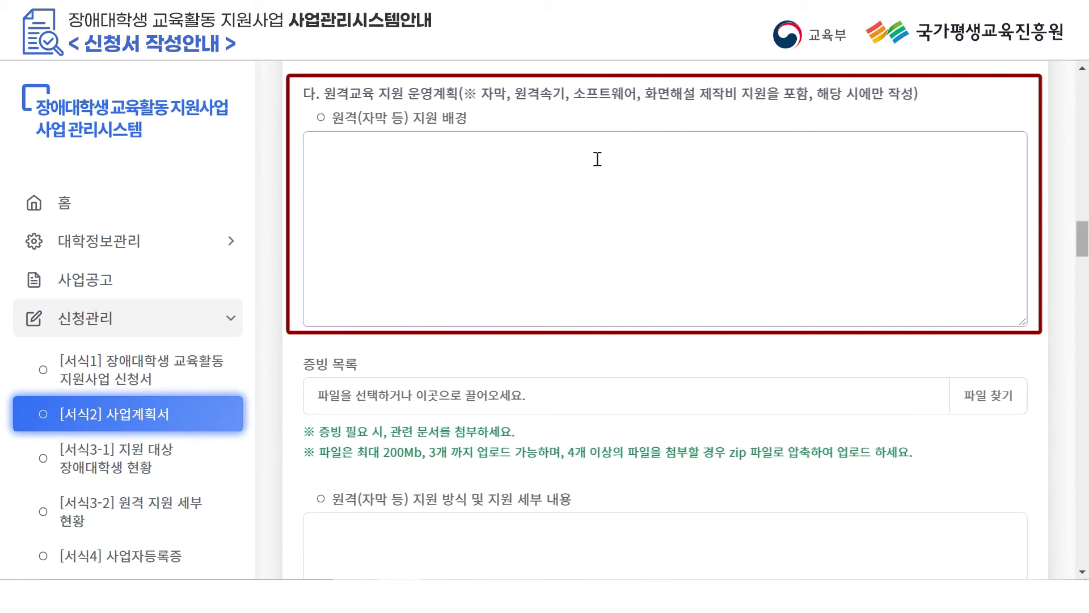
{"action": "left_click", "coordinate": [597, 159]}
{"action": "type", "text": "■ 원격(원격속기) 지원 배경 가) 매 학기 학내 장애학생을 대상으로 장애대학생 교육활동 지원사업에 대한 수요조사     → '대면지원'보다는 '원격지원'을 선호한다는 의사가 대다수 나) 교내 원격수업이 확정됨에 따라 장애대학생 1명이 장애대학생 교육활동 지원사업 원격속기를 희망함"}
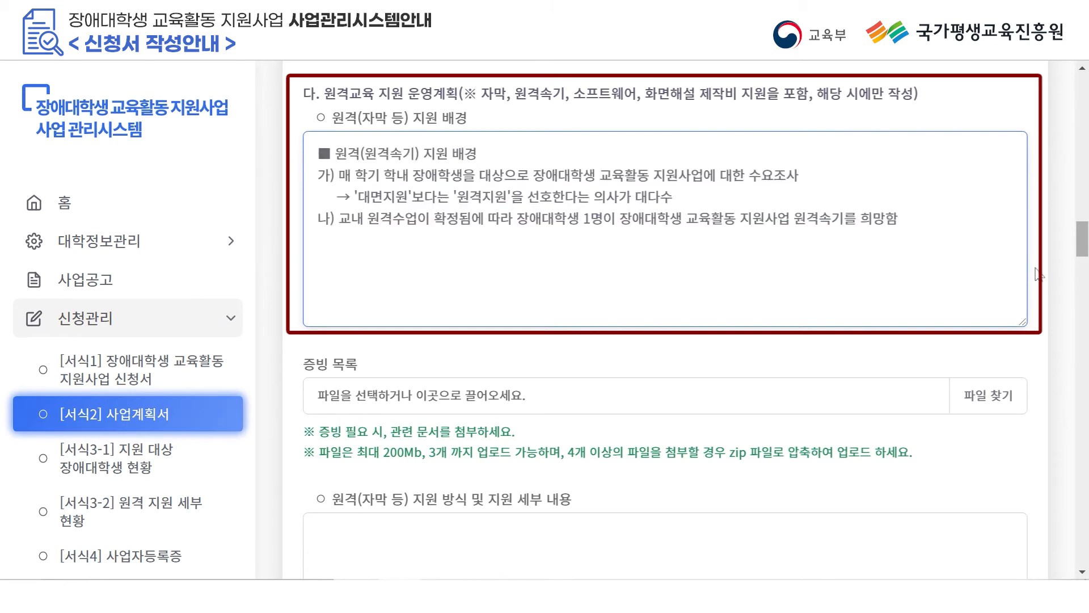
{"action": "scroll", "coordinate": [1038, 274], "scroll_direction": "down", "scroll_amount": 7}
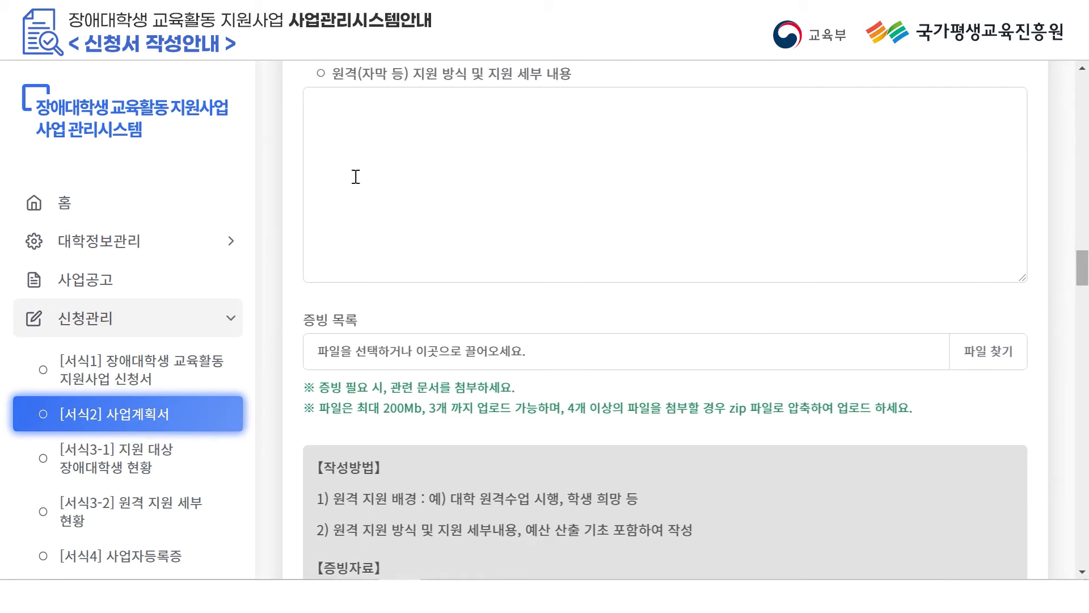
{"action": "left_click", "coordinate": [341, 157]}
{"action": "type", "text": "■ 원격(원격속기) 지원 방식 및 지원 세부 내용 가) 지원계획 : 기간(2021. 9. 1 ~ 12. 17), 대상(장애대학생) 나) 지원방법 : 장애대학생 수강과목 조사 →  속기 전문기관에 장애대학생 수강과목 전달 → 스케쥴 조정                     → 원격 속기지원 실시 → 매주 금요일 교육지원인력 속기지원 활동보고서 취합 및 관리                     →  매월 초 활동보고서에 따라 원격지원인건비 및 프로그램사용비 지급 → 모니터링 실시"}
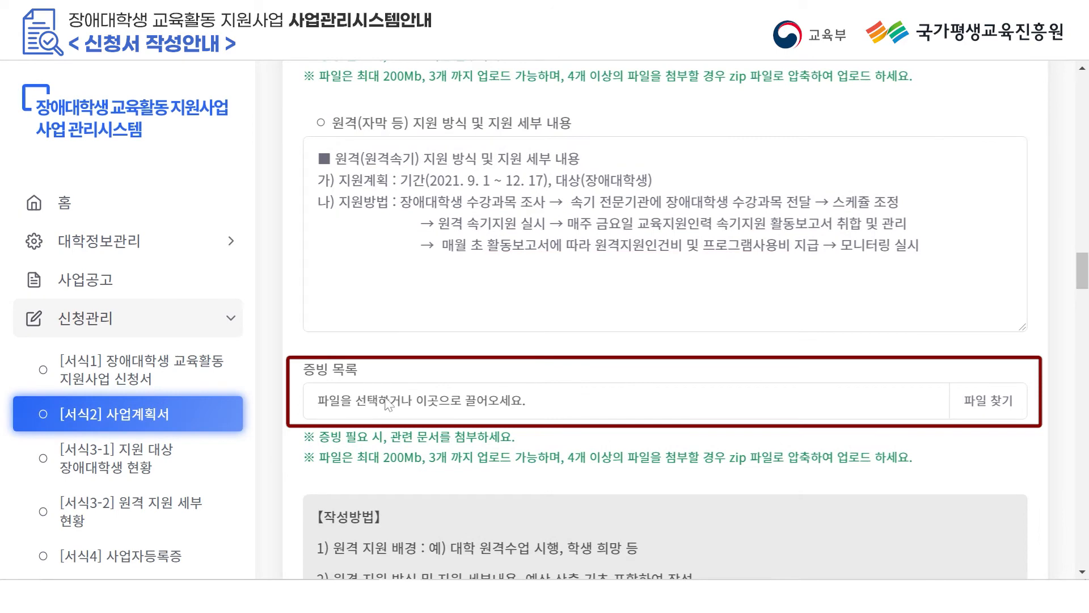
Attach the 견적서 file as evidence.
{"action": "left_click", "coordinate": [985, 402]}
{"action": "left_click", "coordinate": [644, 226]}
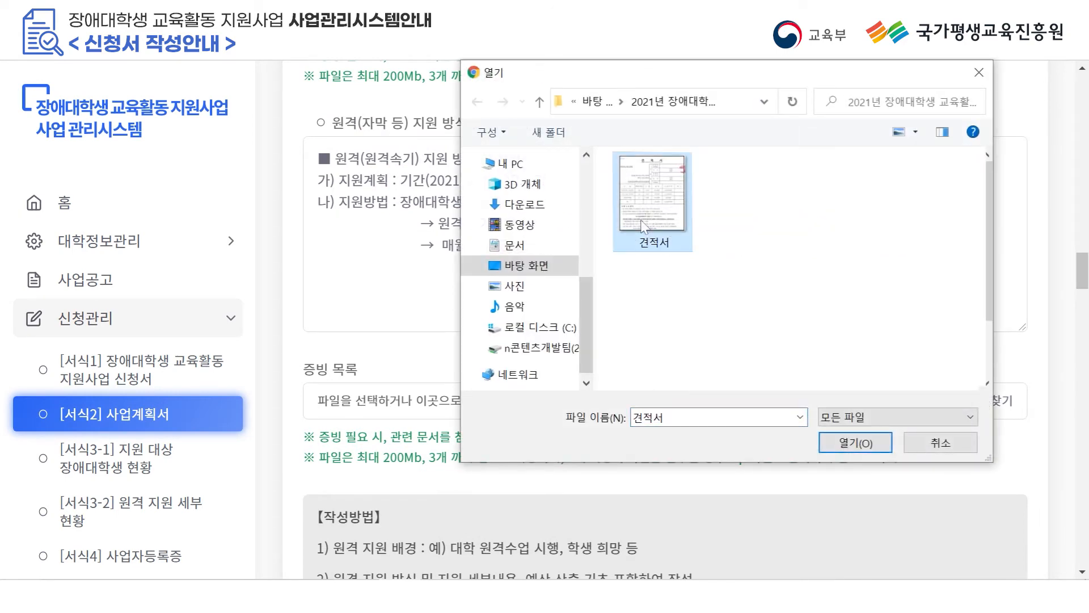
{"action": "left_click", "coordinate": [855, 443]}
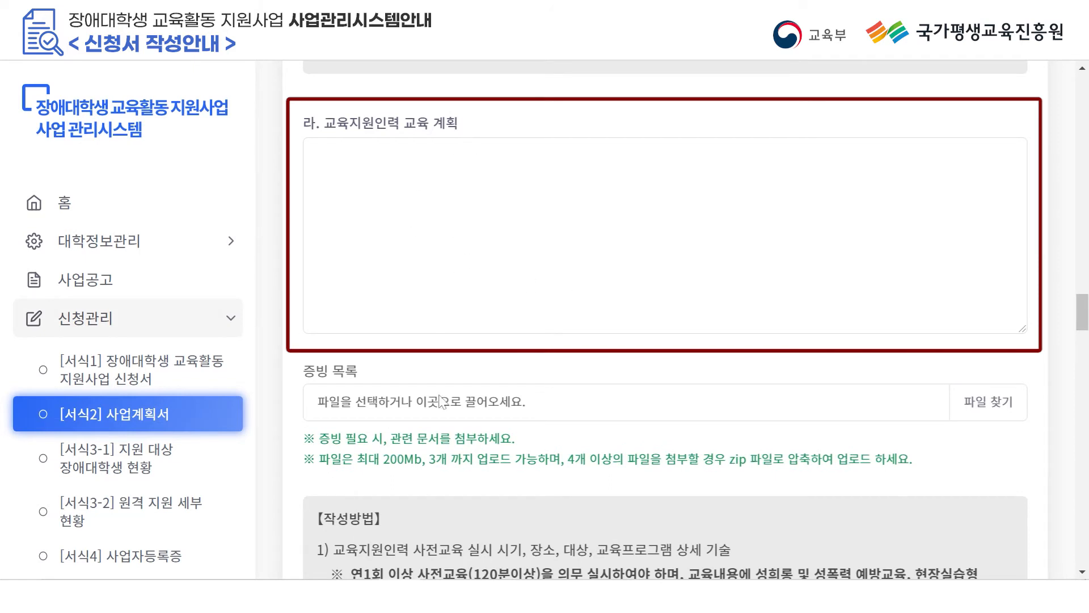
Paste the training date/method/content plan and the 100-guidebook, 500,000원 pre-training plan.
{"action": "scroll", "coordinate": [442, 399], "scroll_direction": "down", "scroll_amount": 1}
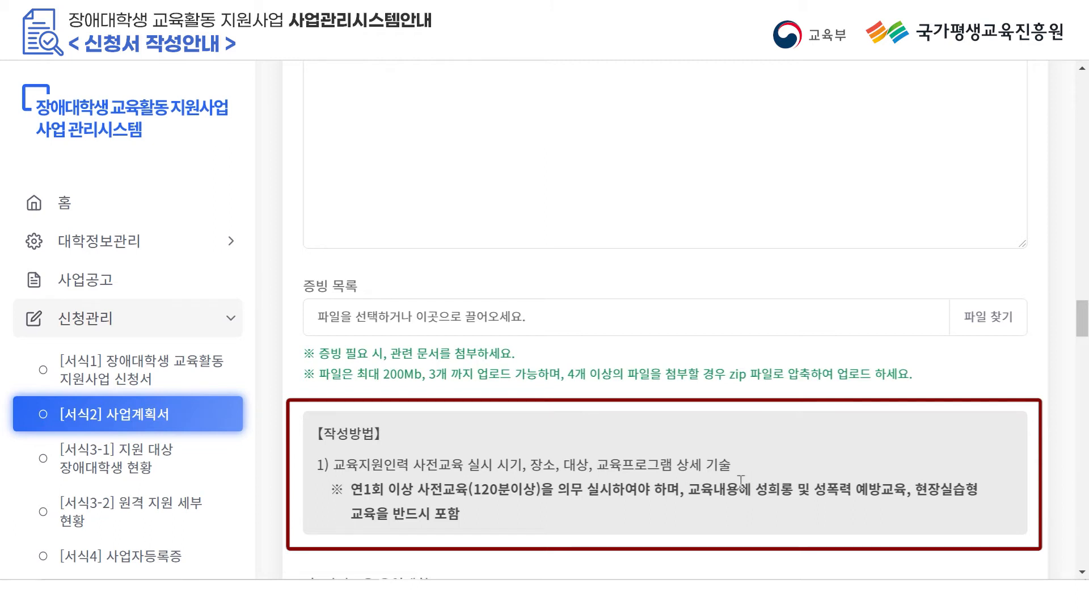
{"action": "scroll", "coordinate": [695, 530], "scroll_direction": "up", "scroll_amount": 1}
{"action": "left_click", "coordinate": [540, 276]}
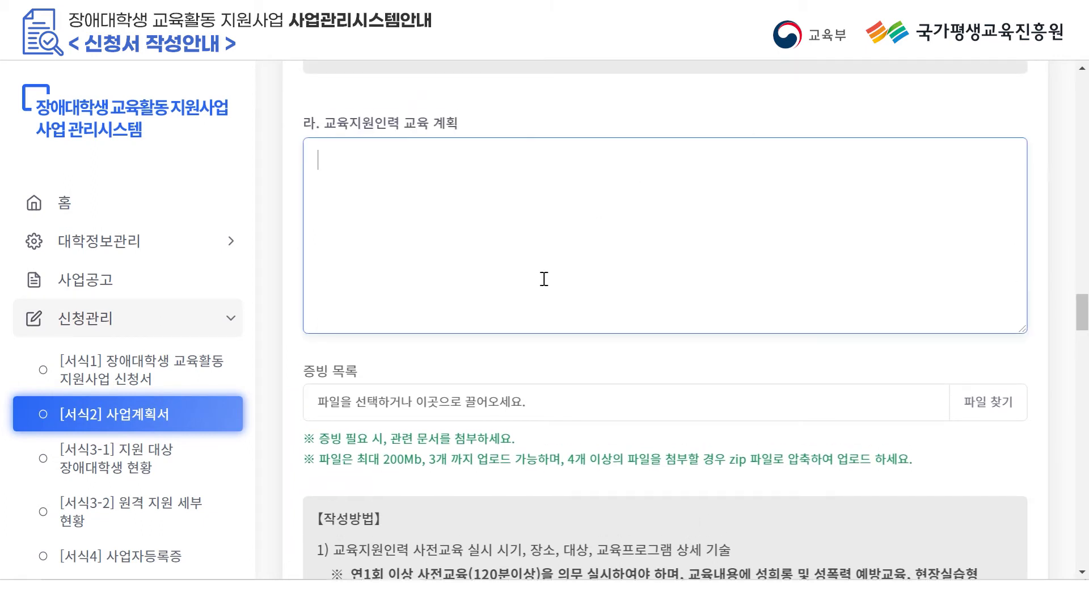
{"action": "type", "text": "■ 일시 : 2021. 9. 1 부터 진행 ■ 방법 : 국가평생교육진흥원 유튜브 사전교육 영상을 활용하여 사전교육을 진행(https://www.youtube.com/niletv) 사전교육 이수 확인은 학교에서 내부결재를 통하여 증빙자료로 구비 ■ 내용 : 장애인식개선교육(장애이해교육 포함), 성희롱 및 성폭력 예방교육, 현장실습형 교육(장애체험 교육)"}
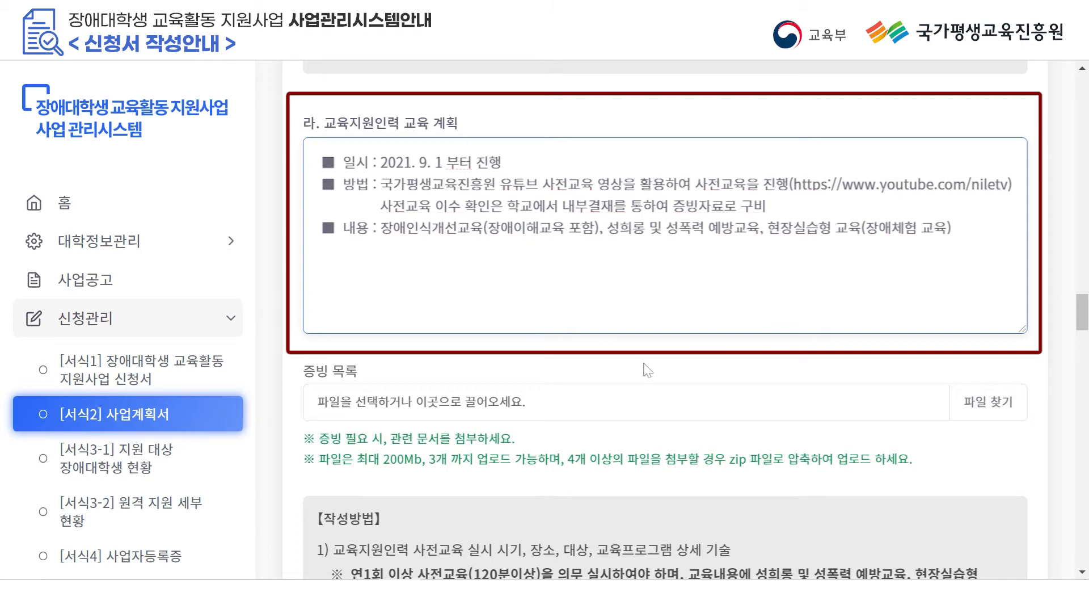
{"action": "scroll", "coordinate": [648, 370], "scroll_direction": "down", "scroll_amount": 10}
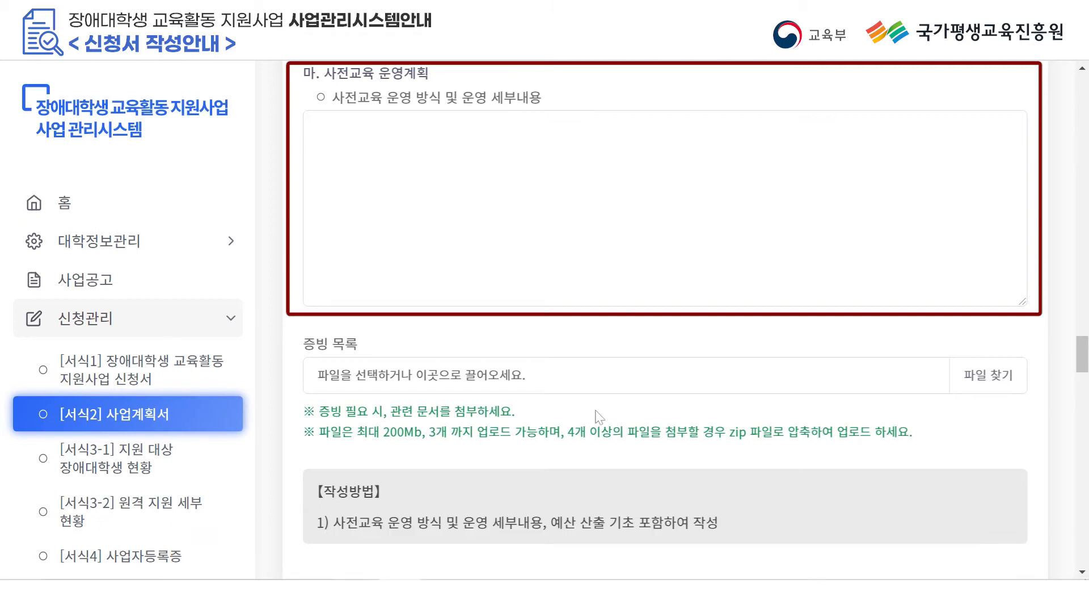
{"action": "left_click", "coordinate": [533, 239]}
{"action": "type", "text": "■ 사전교육 운영방식 : 사업 참여 지원인력과 장애학생 대상 온라인/서면 사전교육 실시를 위한 안내책자/리플렛 등 제작 ■ 사전교육 운영 세부 내용 : 안내책자 100부 제작 / 500,000원(5,000원*100부)"}
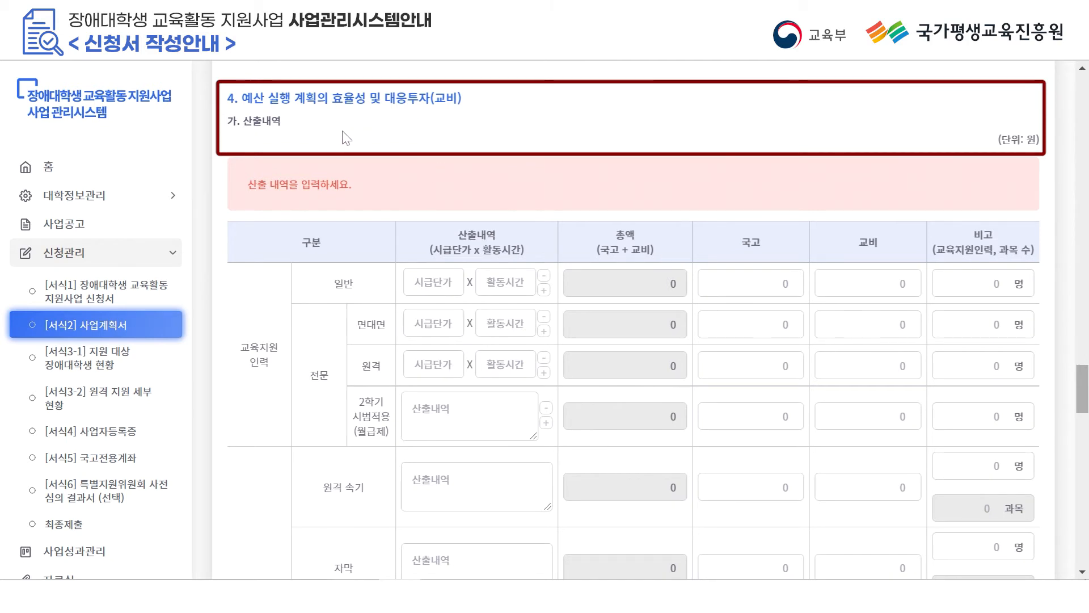
{"action": "scroll", "coordinate": [245, 313], "scroll_direction": "down", "scroll_amount": 3}
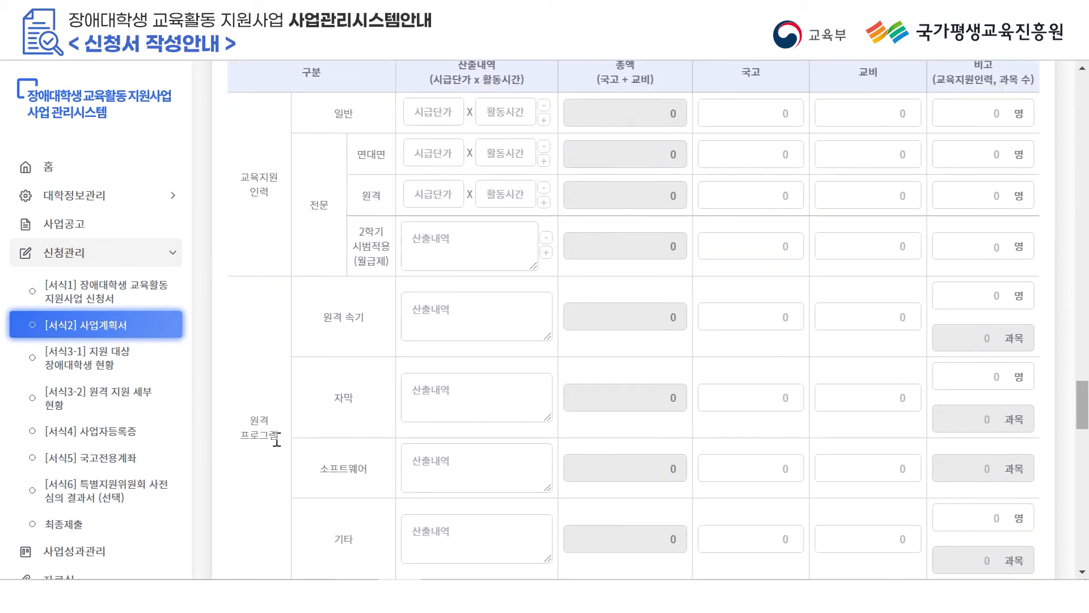
{"action": "scroll", "coordinate": [276, 439], "scroll_direction": "down", "scroll_amount": 3}
{"action": "scroll", "coordinate": [278, 446], "scroll_direction": "down", "scroll_amount": 1}
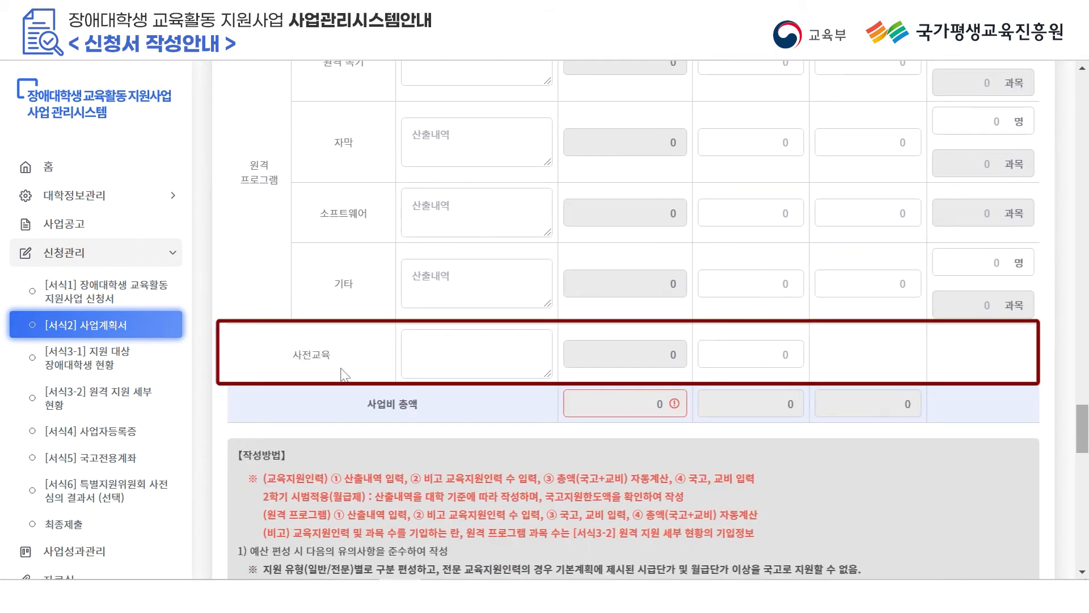
{"action": "scroll", "coordinate": [345, 374], "scroll_direction": "up", "scroll_amount": 6}
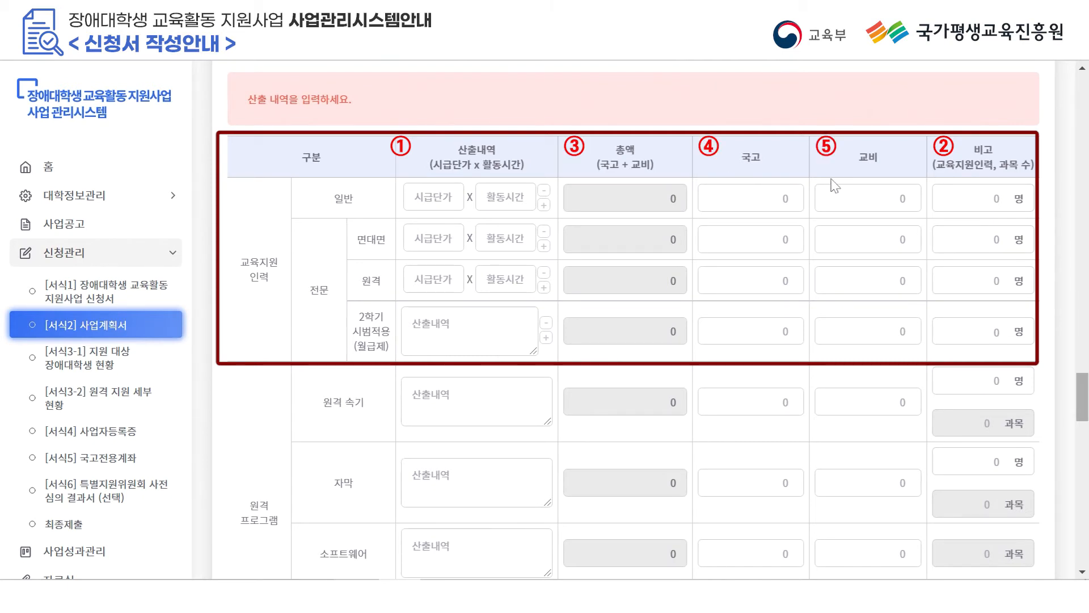
Fill the 일반 row: 10,000 × 50 hours, 1 person, 국고 400,000 and 교비 100,000.
{"action": "left_click", "coordinate": [436, 205]}
{"action": "type", "text": "10,000"}
{"action": "left_click", "coordinate": [512, 202]}
{"action": "type", "text": "50"}
{"action": "left_click", "coordinate": [960, 195]}
{"action": "type", "text": "1"}
{"action": "left_click", "coordinate": [743, 217]}
{"action": "type", "text": "400000"}
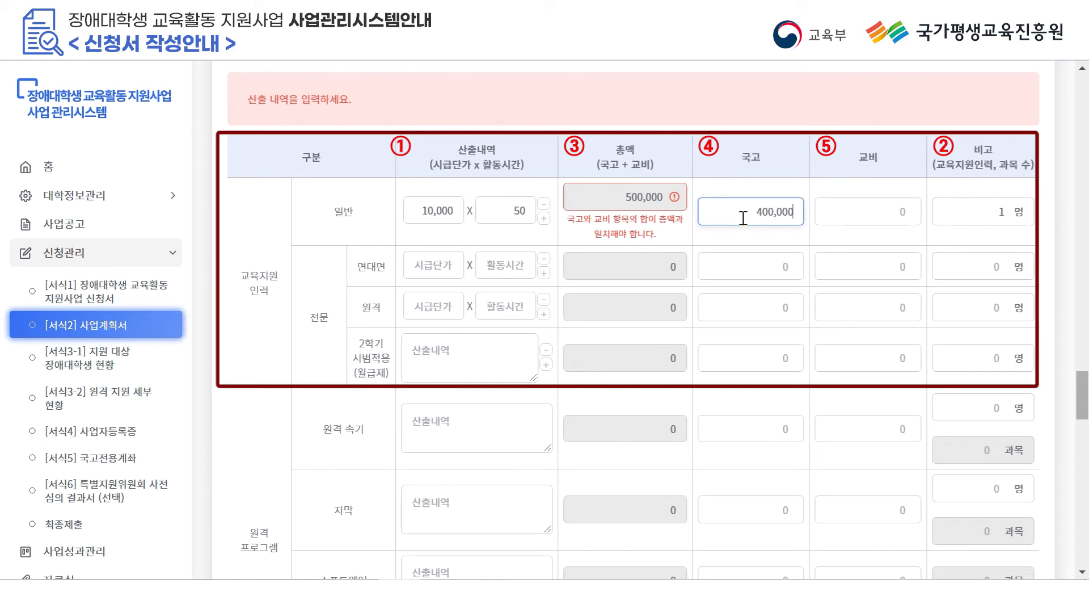
{"action": "left_click", "coordinate": [852, 205]}
{"action": "type", "text": "100,00"}
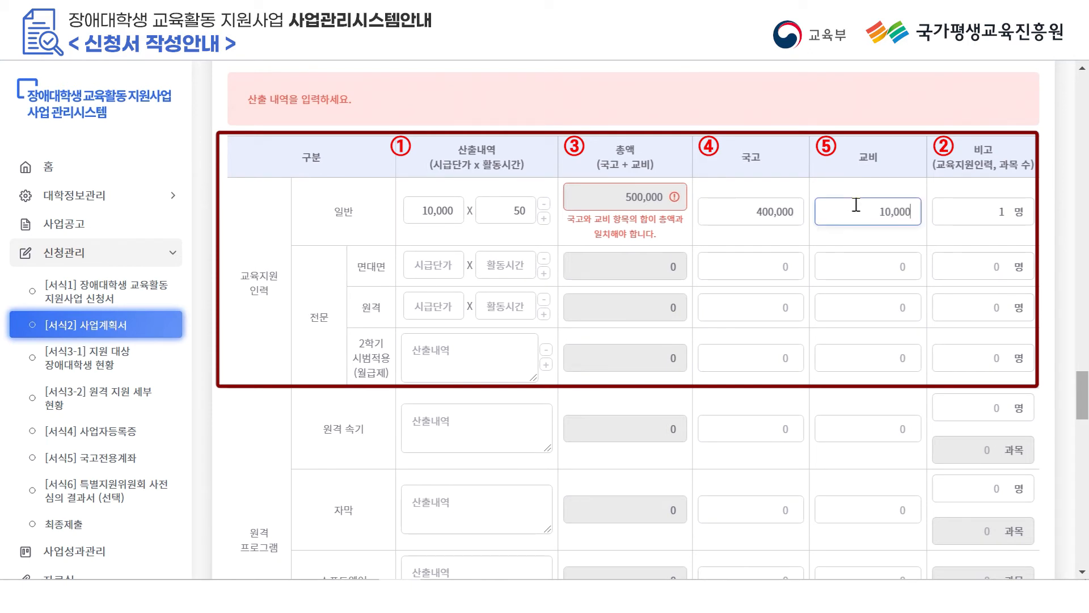
{"action": "type", "text": "0"}
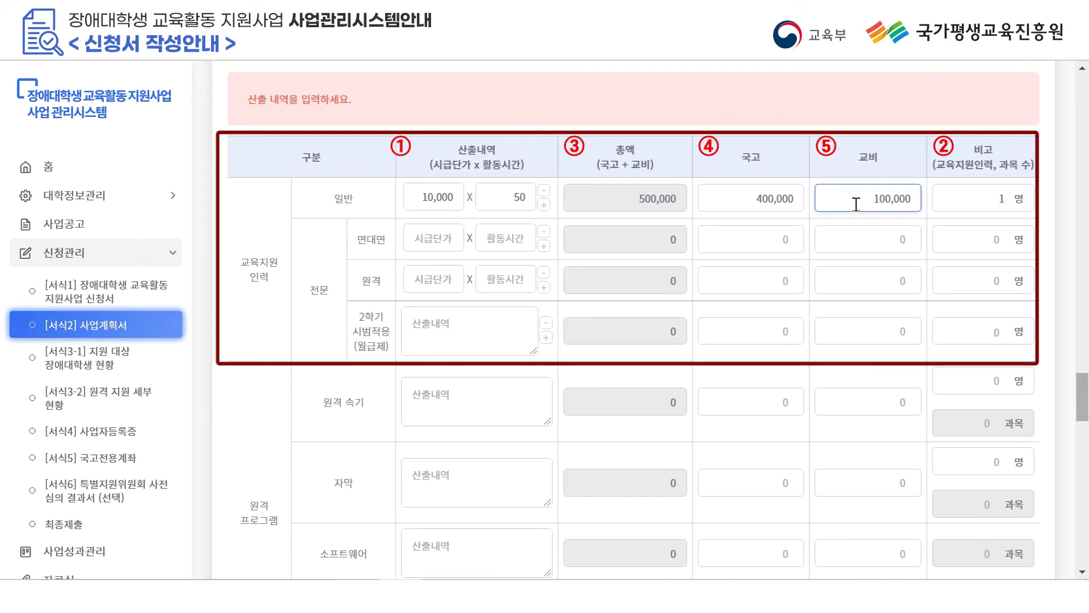
{"action": "left_click", "coordinate": [318, 323]}
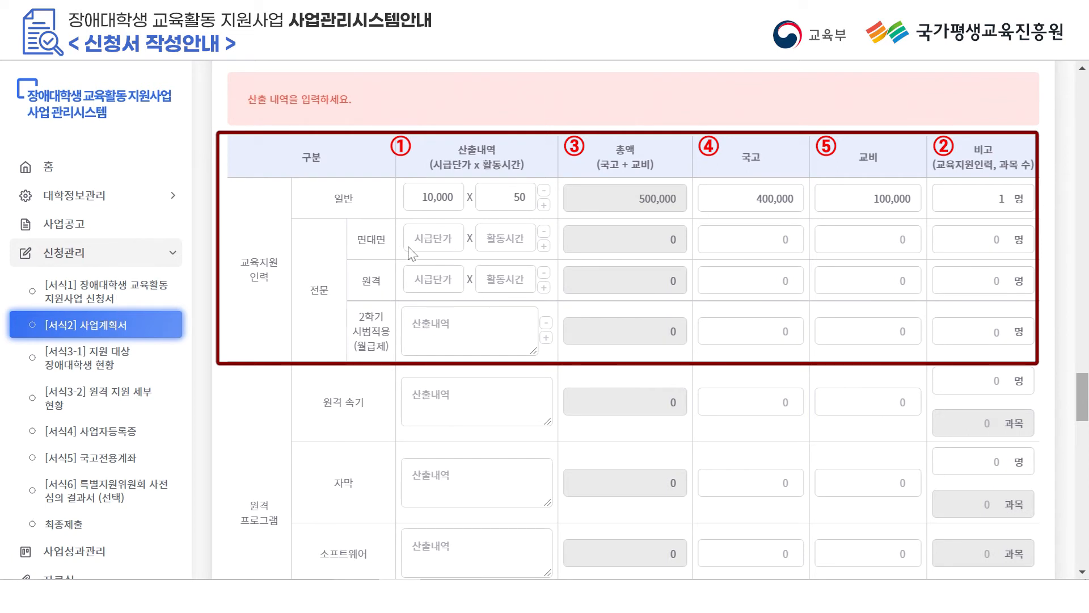
Fill the 면대면 row: 31,000 × 100 hours, 1 person, 국고 2,480,000 and 교비 620,000.
{"action": "left_click", "coordinate": [430, 242]}
{"action": "type", "text": "30000"}
{"action": "left_click", "coordinate": [492, 235]}
{"action": "type", "text": "100"}
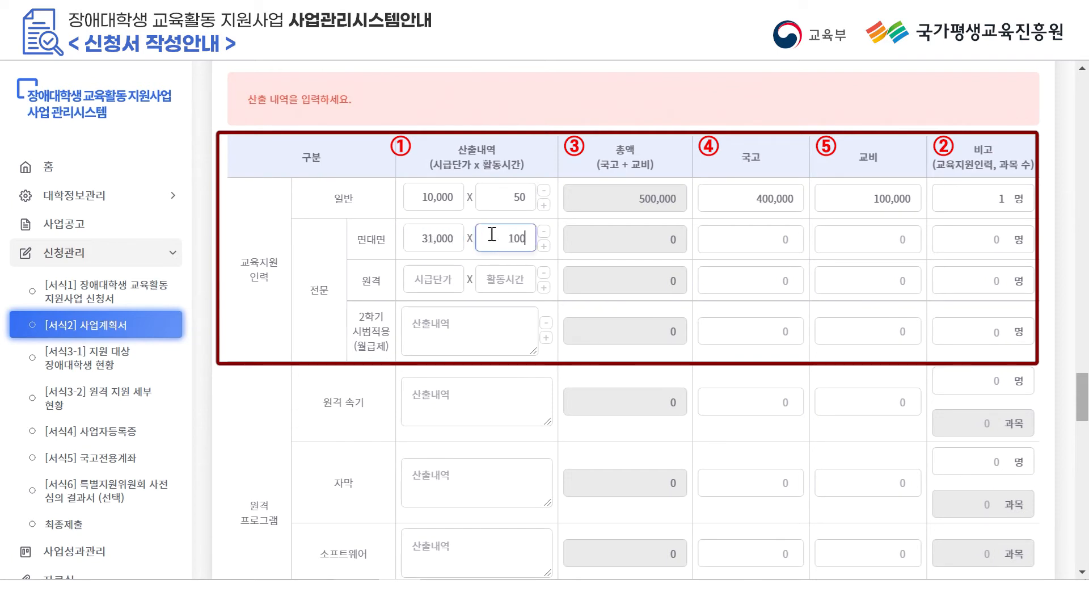
{"action": "left_click", "coordinate": [984, 247]}
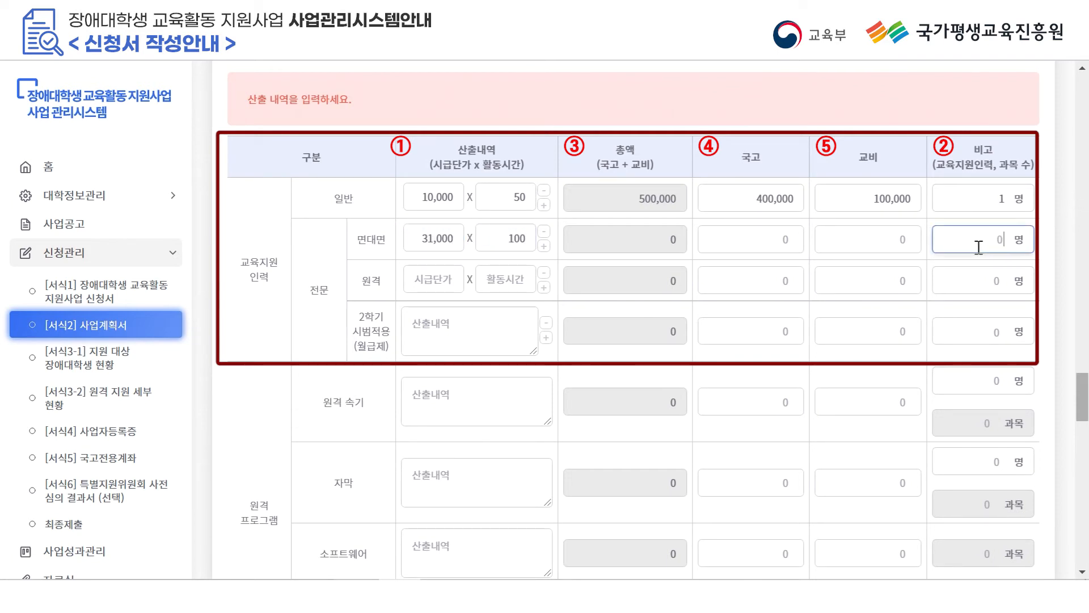
{"action": "type", "text": "1"}
{"action": "left_click", "coordinate": [778, 253]}
{"action": "type", "text": "2480000"}
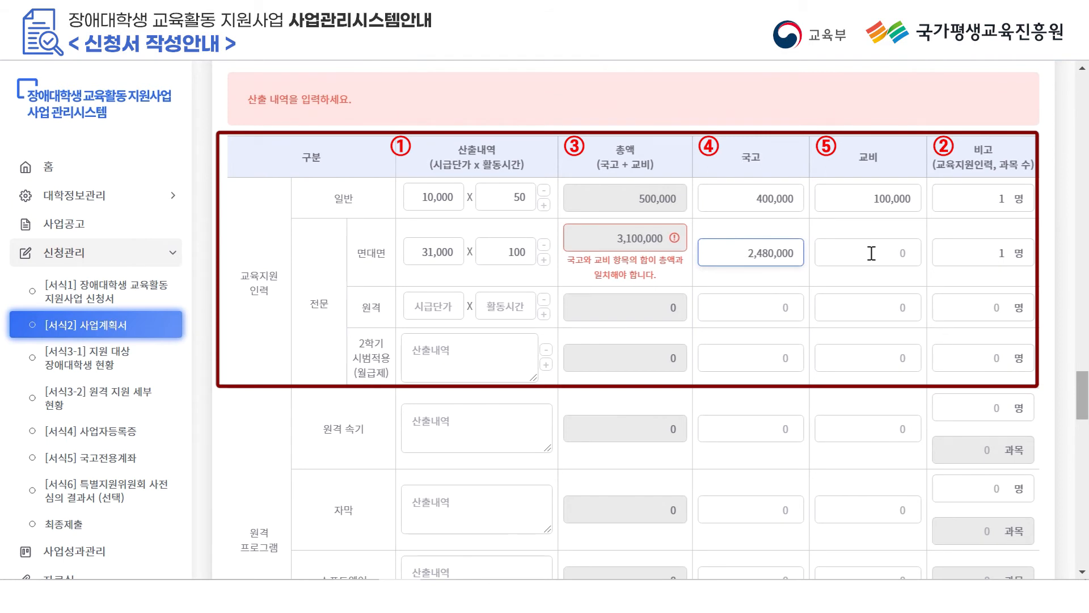
{"action": "left_click", "coordinate": [871, 253]}
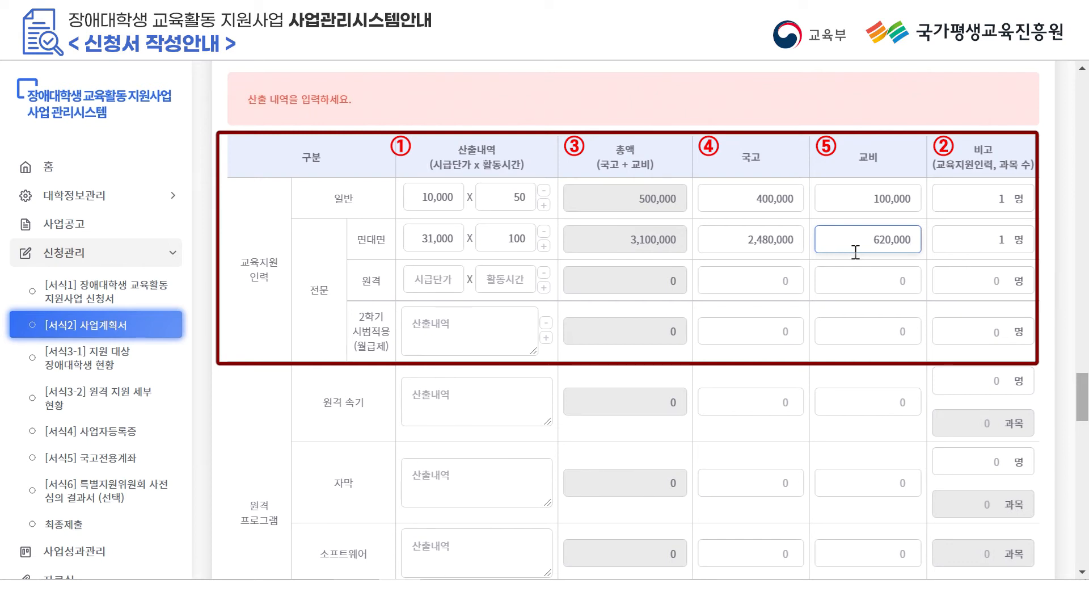
Write the 2학기 시범적용 note '대학기준에 따라 산출내역 작성' and enter 1 person.
{"action": "left_click", "coordinate": [373, 341]}
{"action": "scroll", "coordinate": [373, 341], "scroll_direction": "down", "scroll_amount": 2}
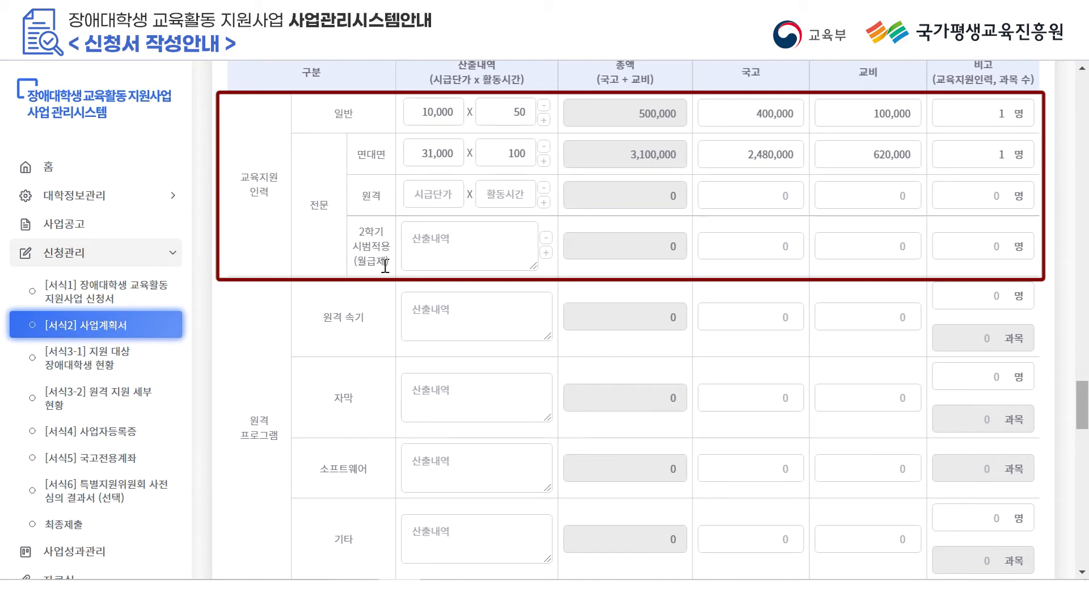
{"action": "left_click", "coordinate": [442, 246]}
{"action": "type", "text": "댈학기준에"}
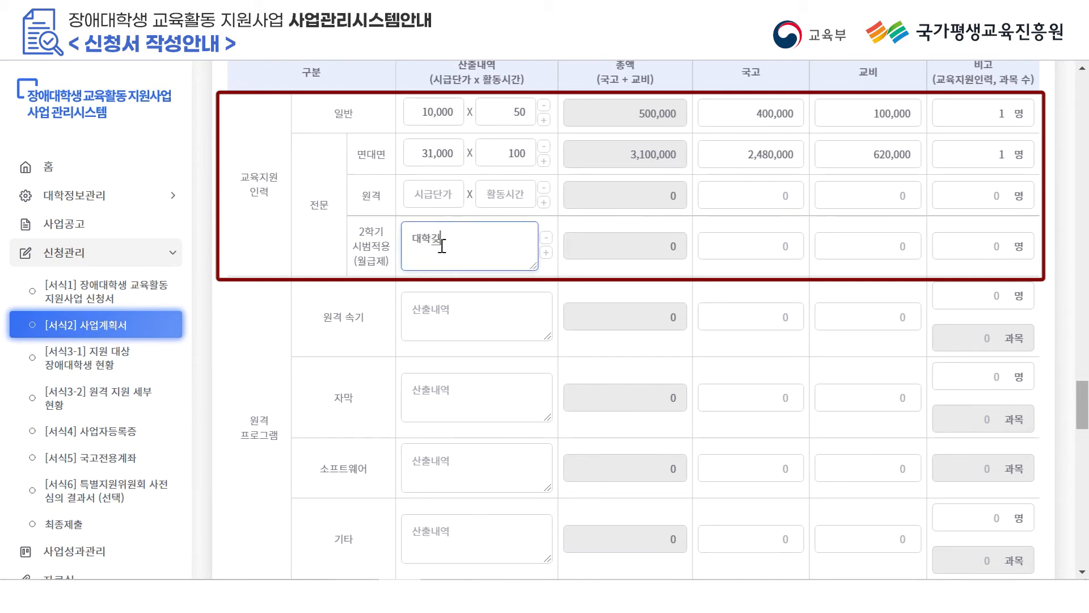
{"action": "type", "text": " 따라 산출내역 작성"}
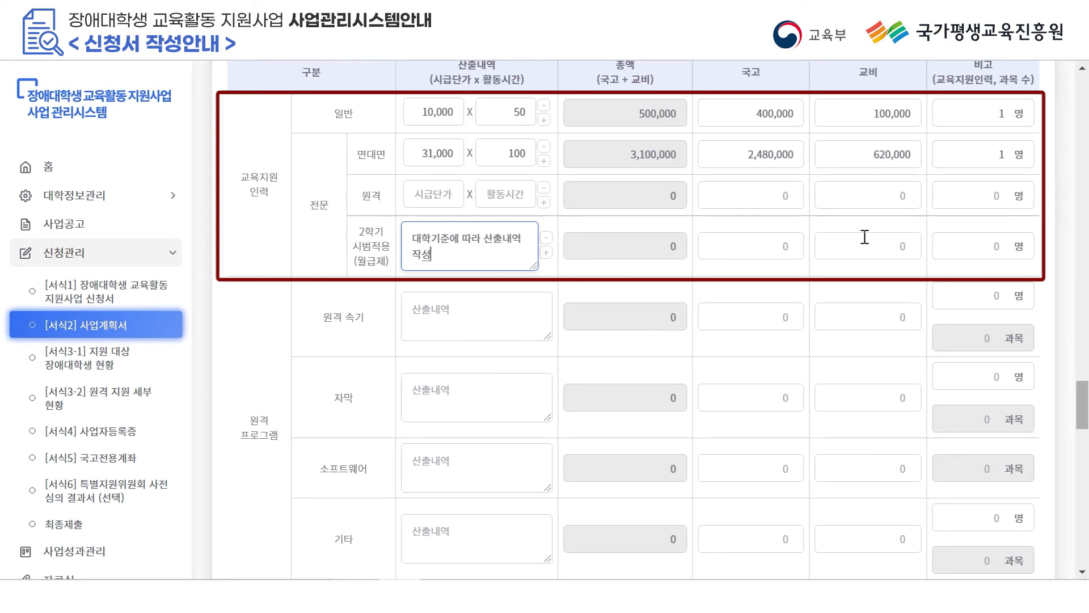
{"action": "left_click", "coordinate": [1012, 248]}
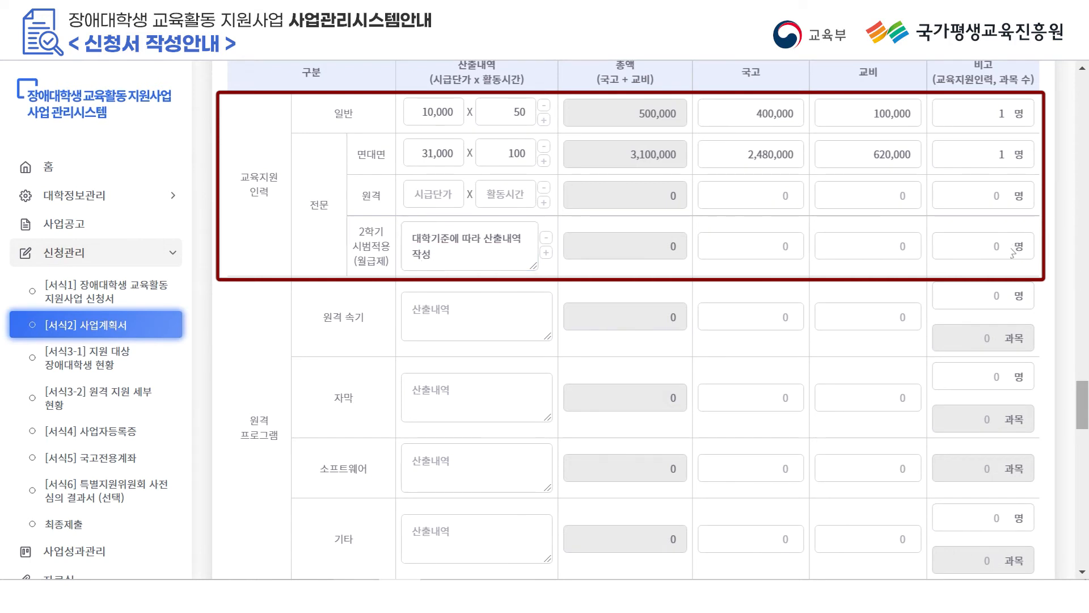
{"action": "left_click", "coordinate": [995, 256]}
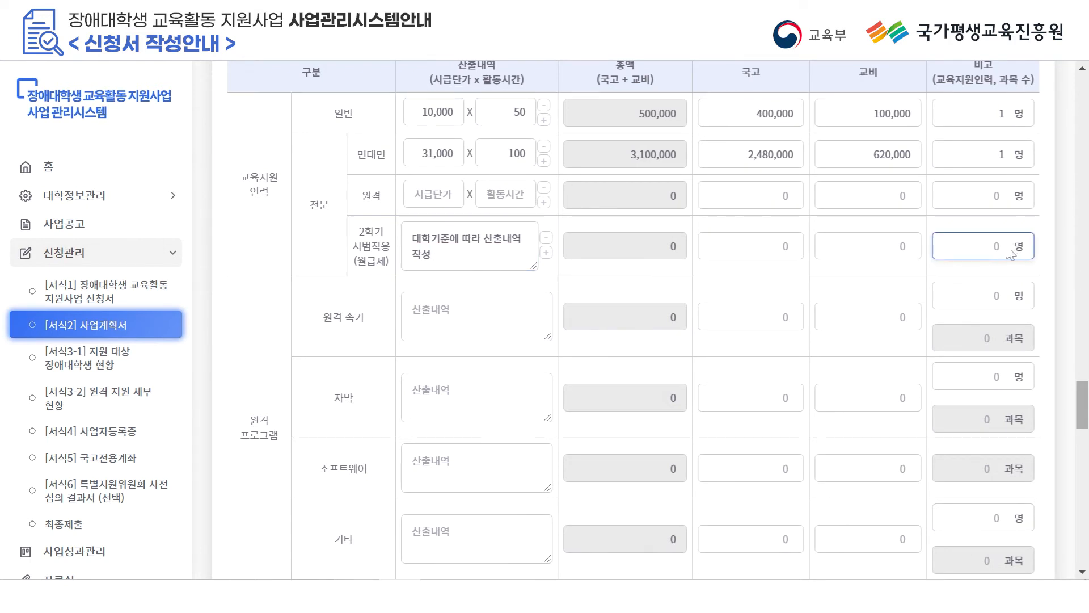
{"action": "type", "text": "1"}
Enter 국고 2,591,600 and 교비 647,900 for 2학기 시범적용, adding then removing an extra row.
{"action": "left_click", "coordinate": [764, 243]}
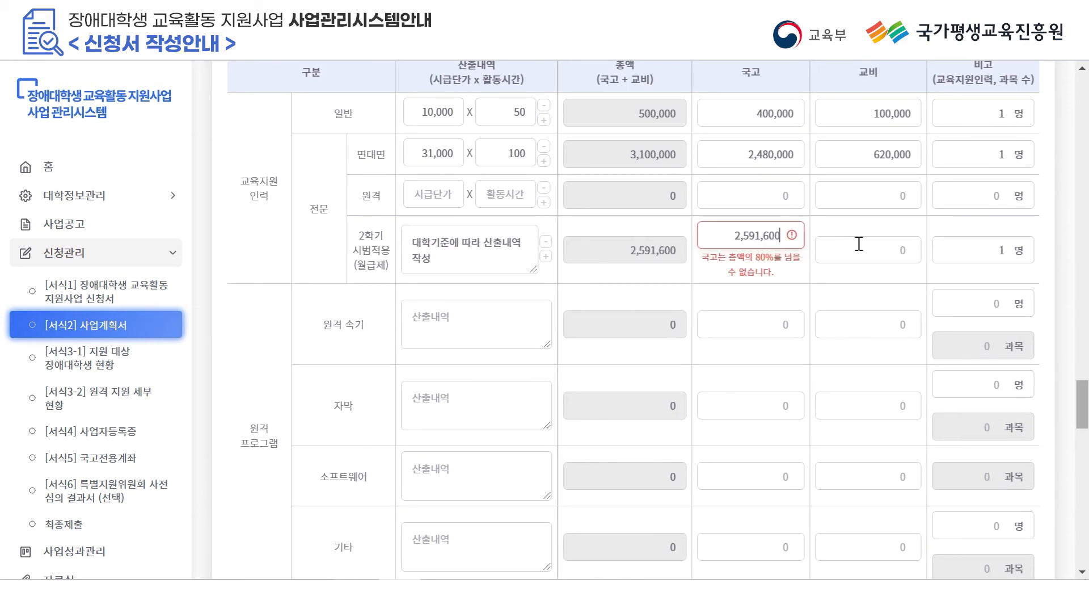
{"action": "left_click", "coordinate": [859, 244]}
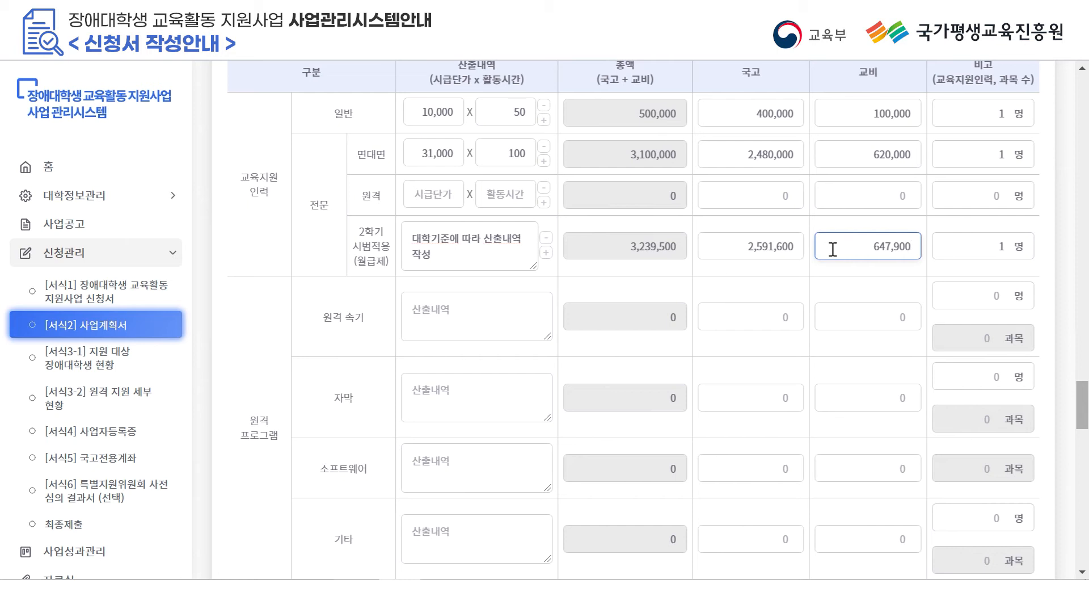
{"action": "left_click", "coordinate": [546, 253]}
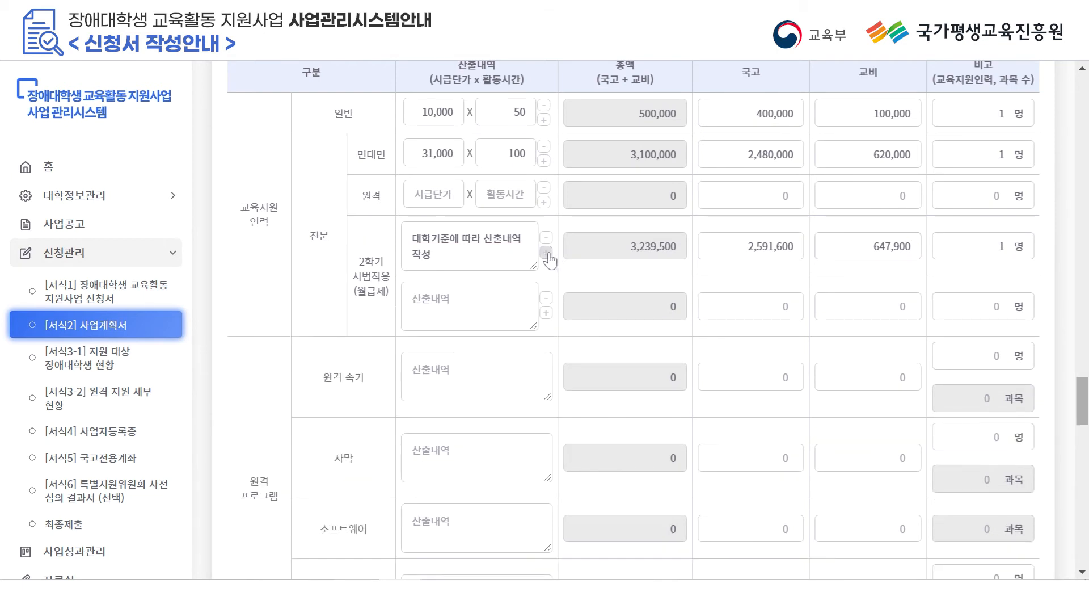
{"action": "left_click", "coordinate": [546, 299]}
{"action": "scroll", "coordinate": [567, 306], "scroll_direction": "down", "scroll_amount": 3}
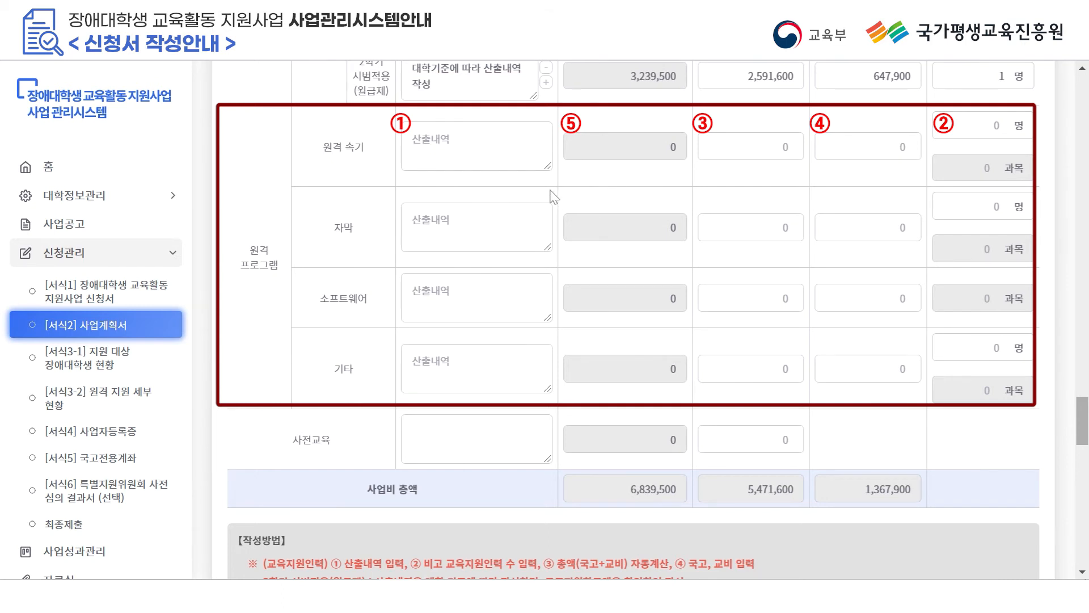
Write the 원격 속기 cost note totalling 500만원, including labour and usage fees per the quote.
{"action": "left_click", "coordinate": [482, 157]}
{"action": "type", "text": "시급단가x활동시간"}
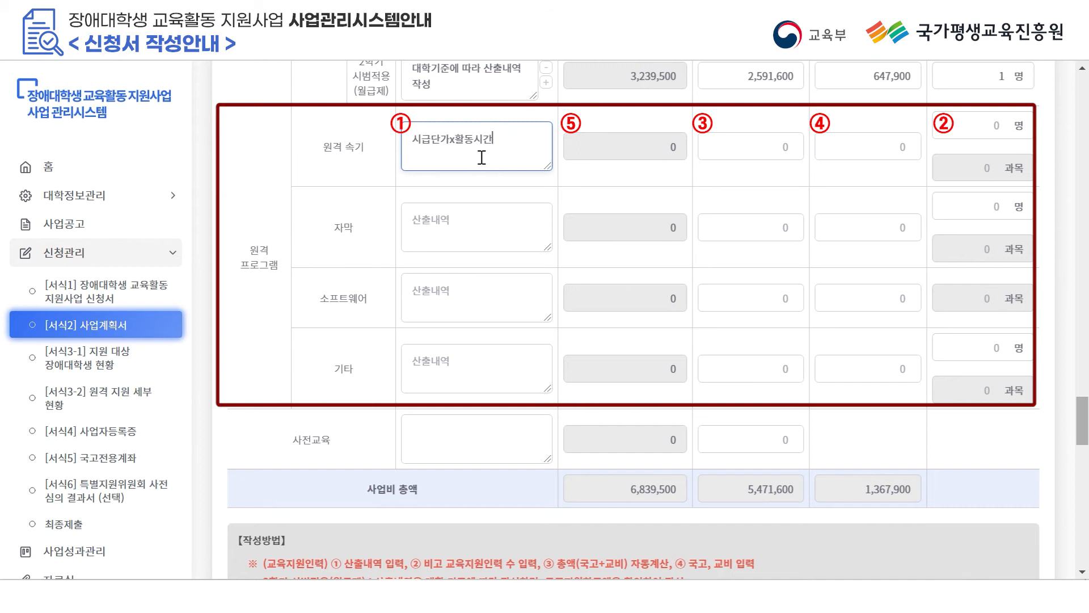
{"action": "type", "text": "=500ㅁ만원"}
{"action": "key", "text": "Return"}
{"action": "type", "text": "(인건비 및 이용료"}
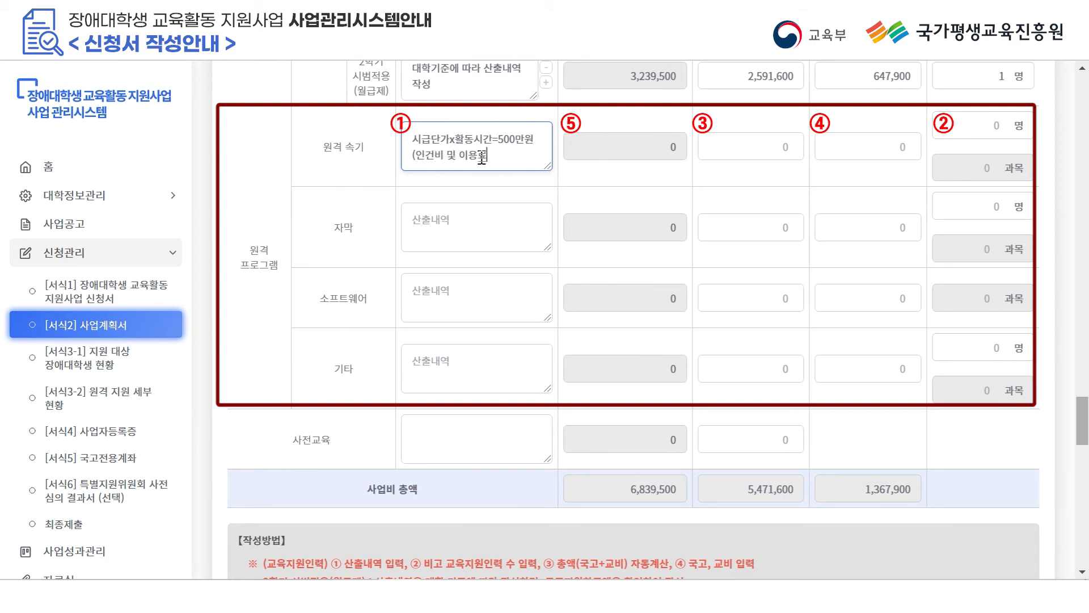
{"action": "type", "text": " 포함, 세부계역의"}
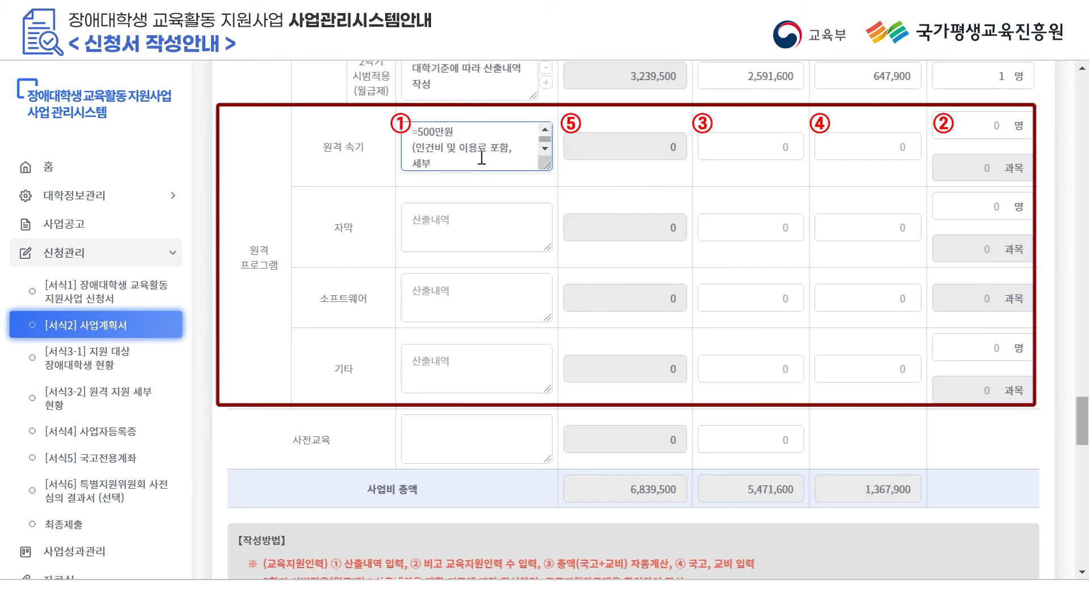
{"action": "type", "text": " 견적서 참고)"}
Enter 1 person, 국고 4,000,000 and 교비 1,000,000 in the 원격 속기 row.
{"action": "left_click", "coordinate": [973, 131]}
{"action": "type", "text": "1"}
{"action": "left_click", "coordinate": [763, 138]}
{"action": "type", "text": "4,000,00"}
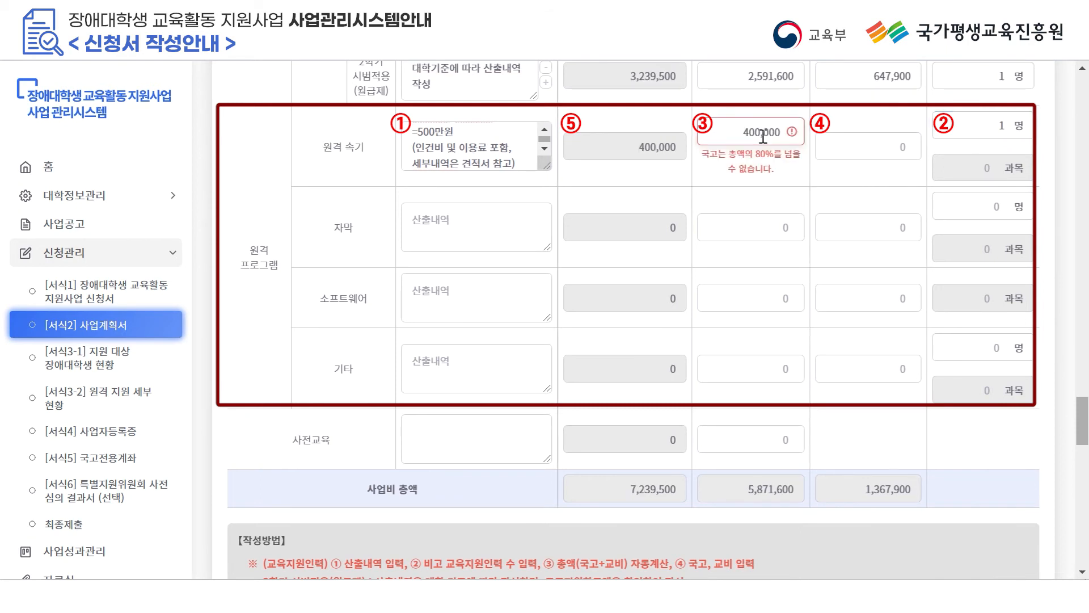
{"action": "type", "text": "0"}
{"action": "left_click", "coordinate": [834, 136]}
{"action": "type", "text": "1000000"}
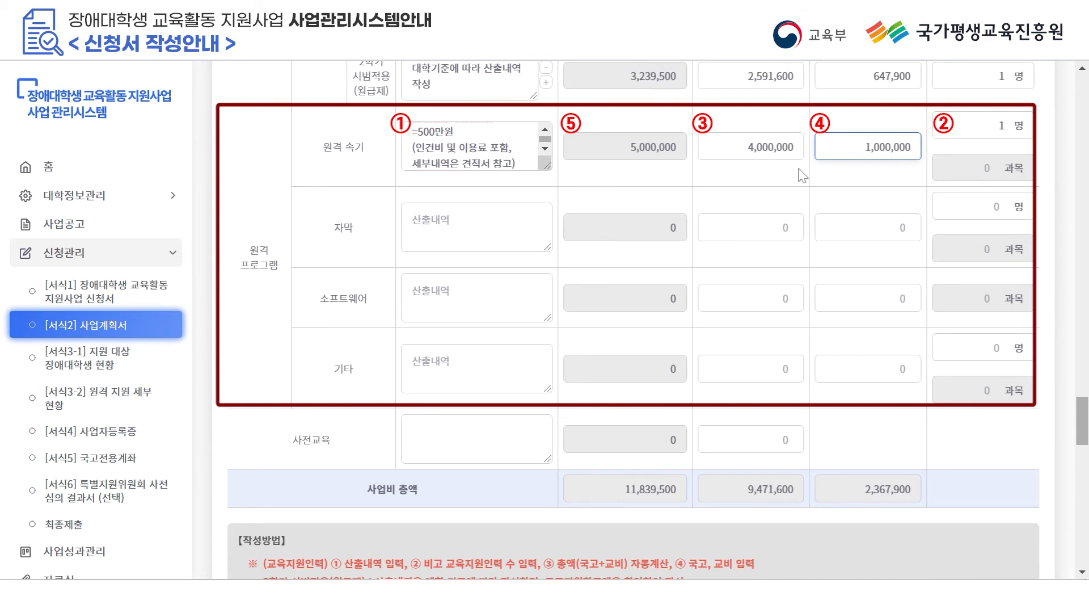
{"action": "left_click", "coordinate": [363, 454]}
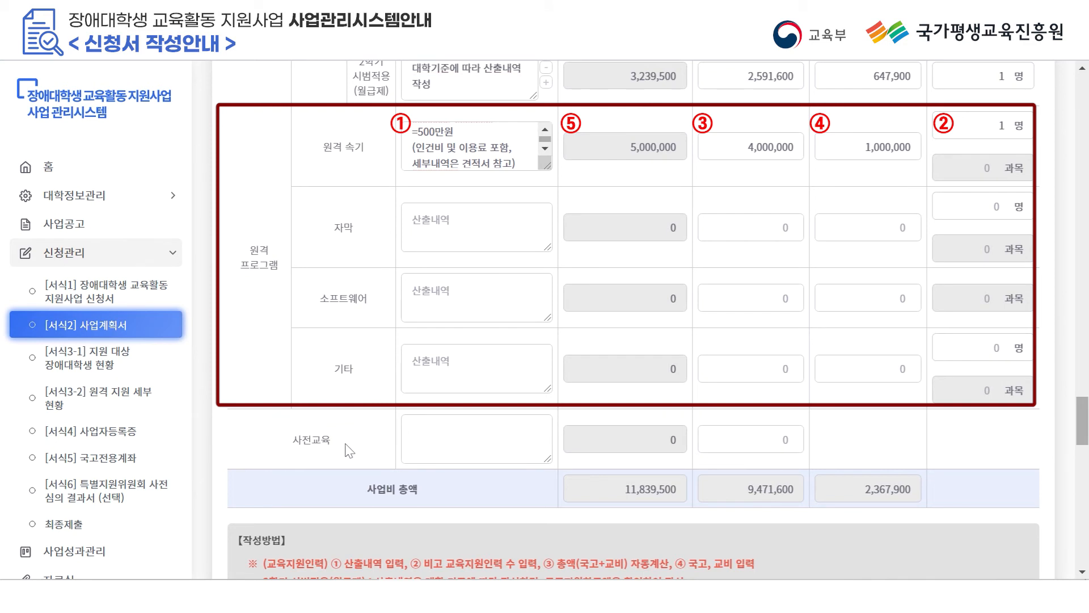
{"action": "left_click", "coordinate": [470, 454]}
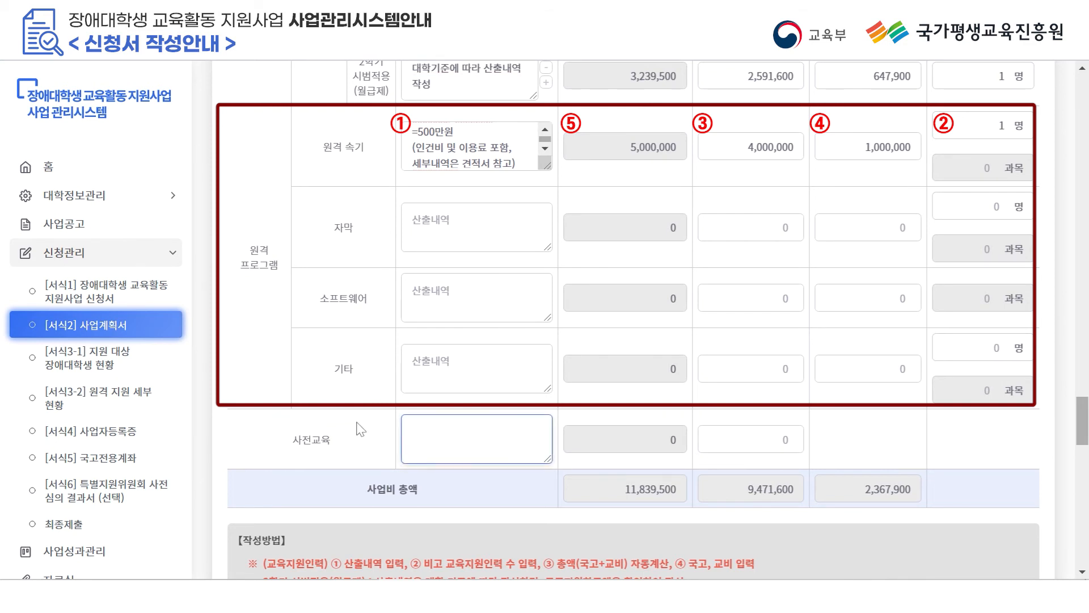
{"action": "left_click", "coordinate": [350, 451]}
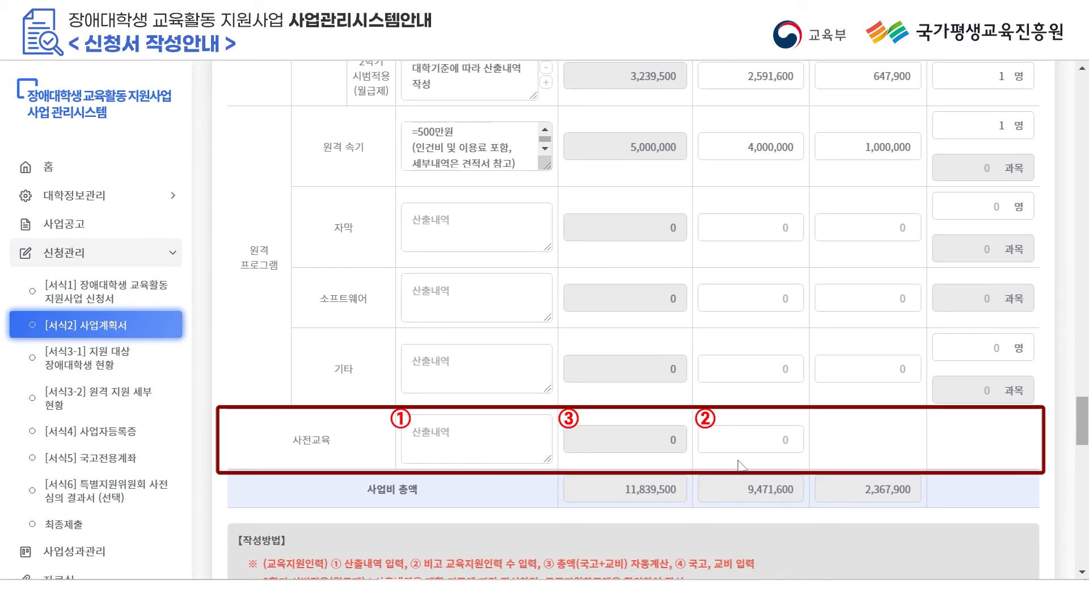
Write the 사전교육 note '리플릿제작비 : 단가x매수 =50만원' and enter 500,000 as 국고.
{"action": "left_click", "coordinate": [420, 438]}
{"action": "type", "text": "러플리ㅅ제작비 :"}
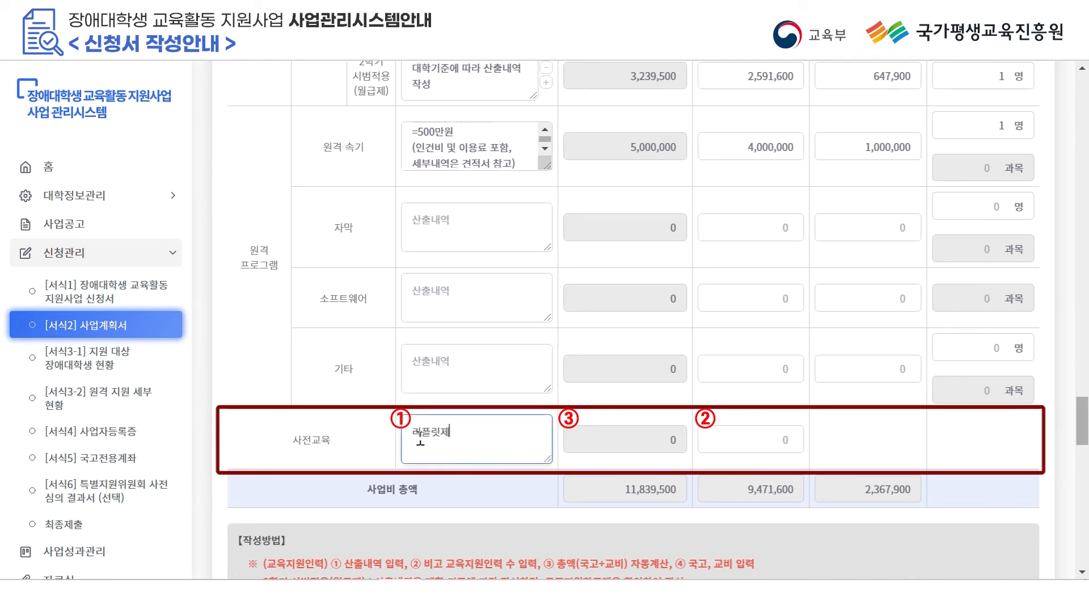
{"action": "type", "text": " 단가x매수"}
{"action": "key", "text": "Return"}
{"action": "type", "text": "=50만원"}
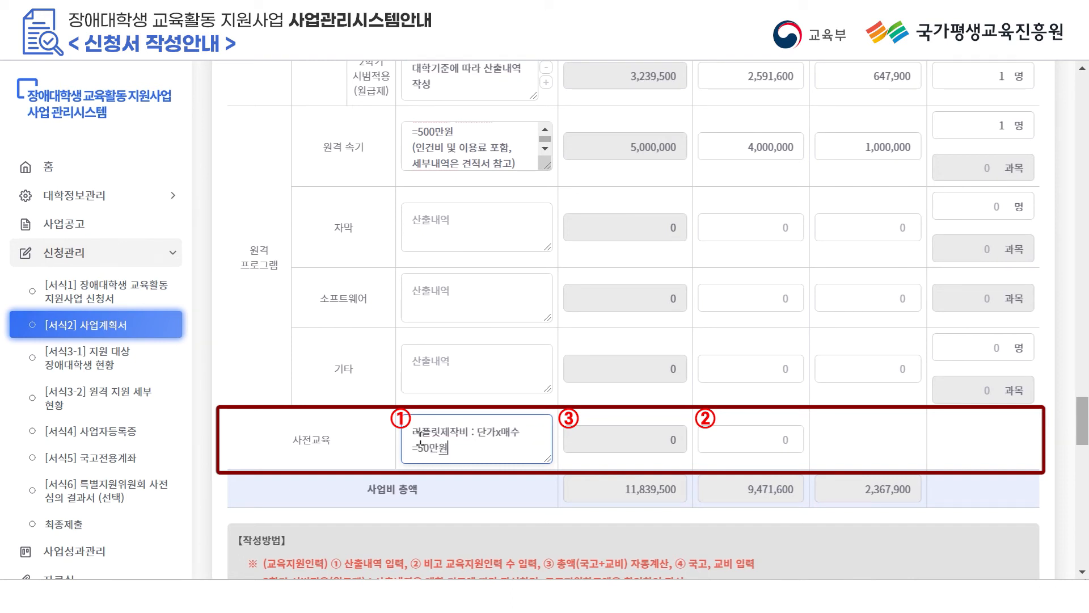
{"action": "left_click", "coordinate": [737, 435]}
{"action": "type", "text": "5000000"}
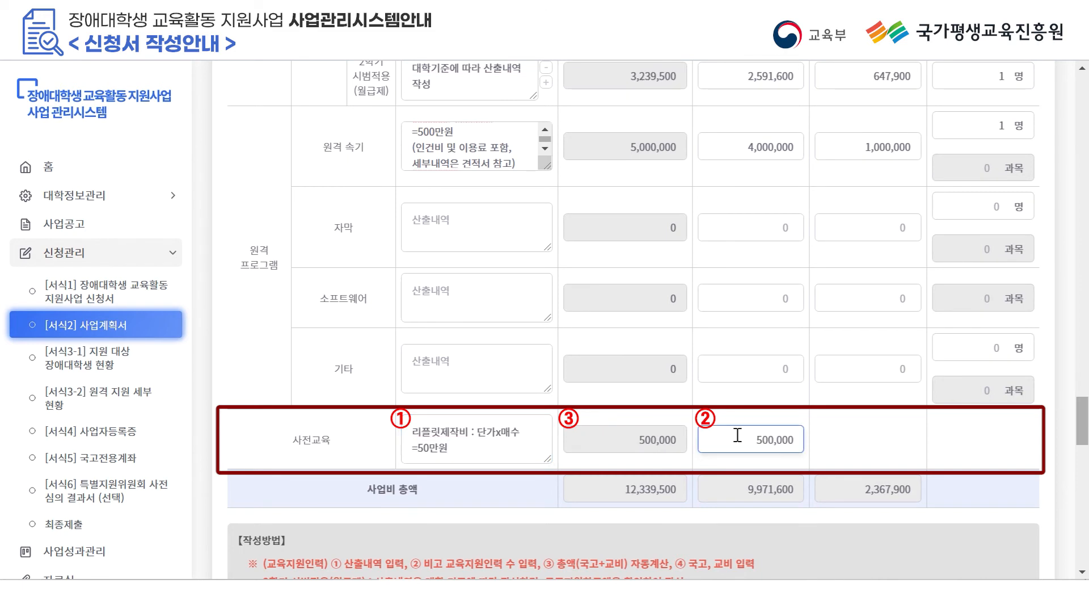
{"action": "left_click", "coordinate": [936, 439]}
Scroll down [서식2] 사업계획서 to the 나. 자부담(교비) 예산 확보 계획 section.
{"action": "left_click_drag", "start_coordinate": [1082, 422], "coordinate": [1082, 438]}
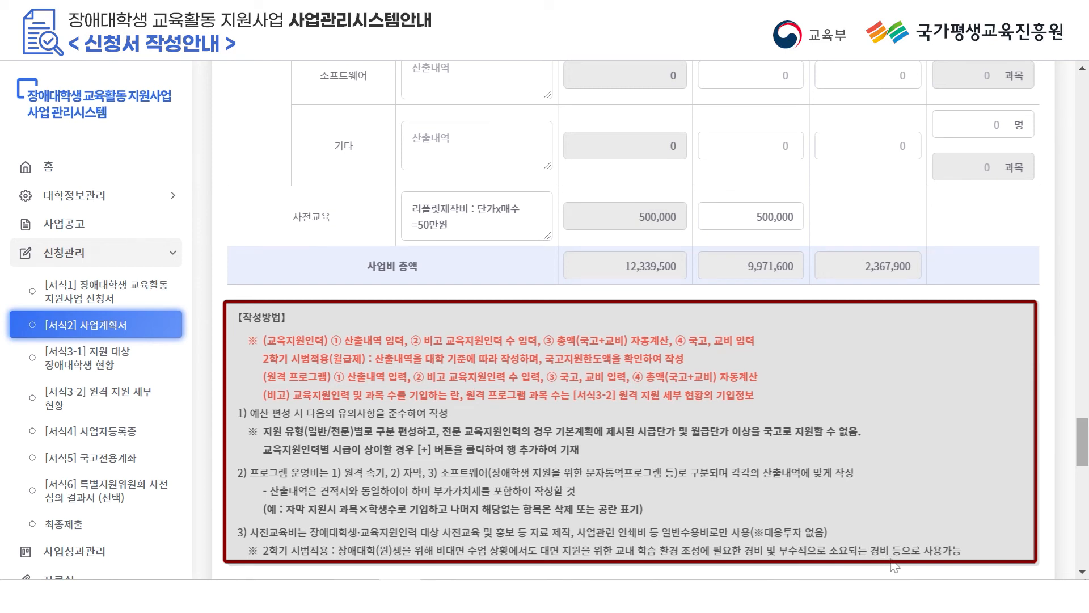
{"action": "left_click_drag", "start_coordinate": [1080, 445], "coordinate": [1075, 421]}
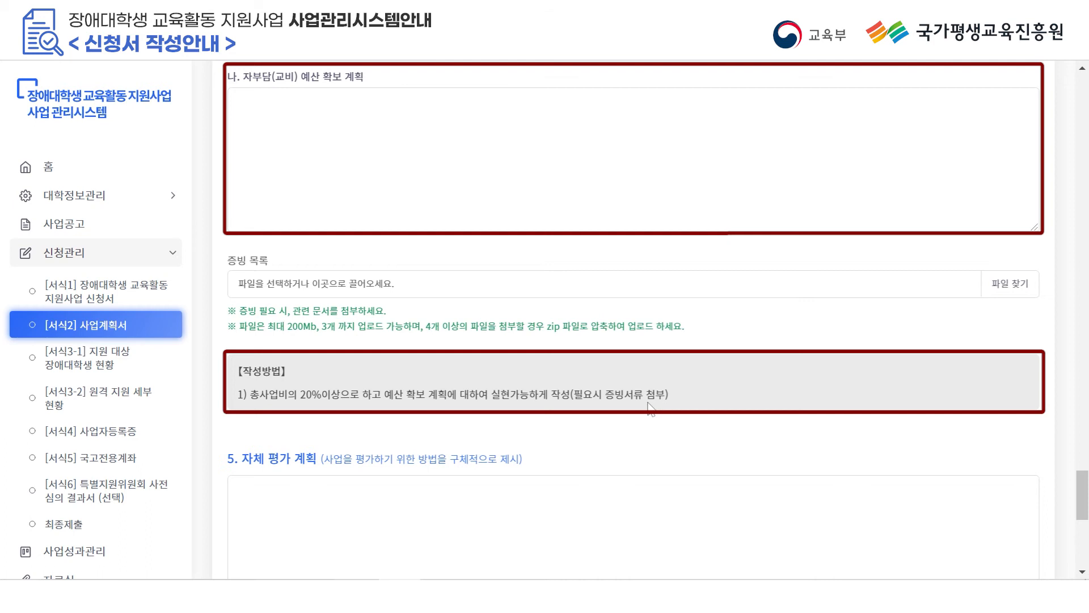
Paste the 자부담 budget sentence and the survey/interview/feedback evaluation plan, then save the draft.
{"action": "left_click", "coordinate": [397, 190]}
{"action": "type", "text": "■ 장애대학생 교육활동 지원인력 연계 신청에 근거, 관련 부서(기획처 예산팀)과 논의 후 교비(20%이상) 예산 배정"}
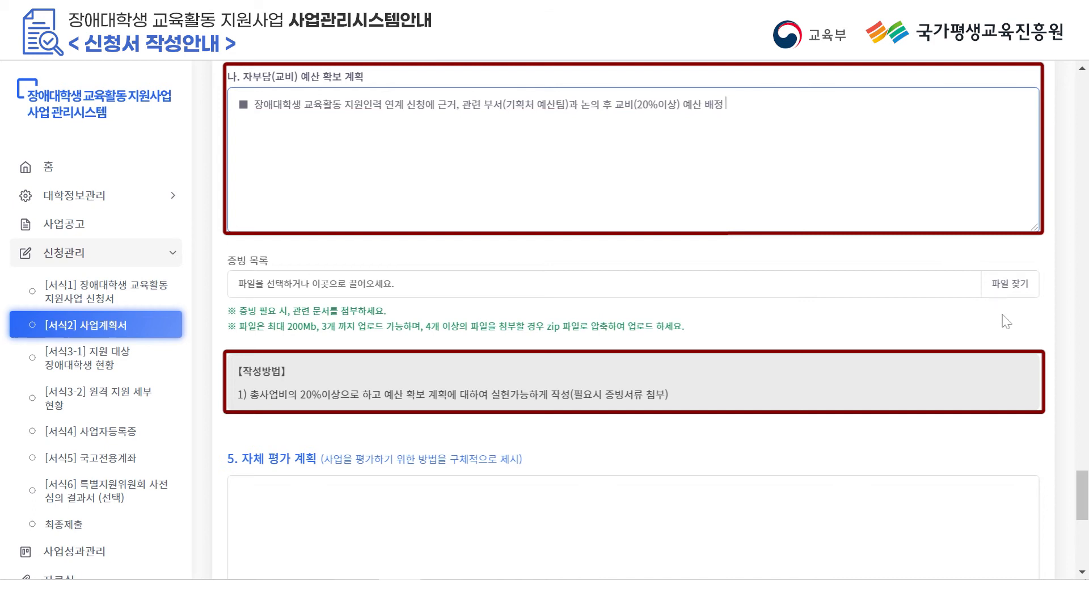
{"action": "scroll", "coordinate": [1020, 470], "scroll_direction": "down", "scroll_amount": 3}
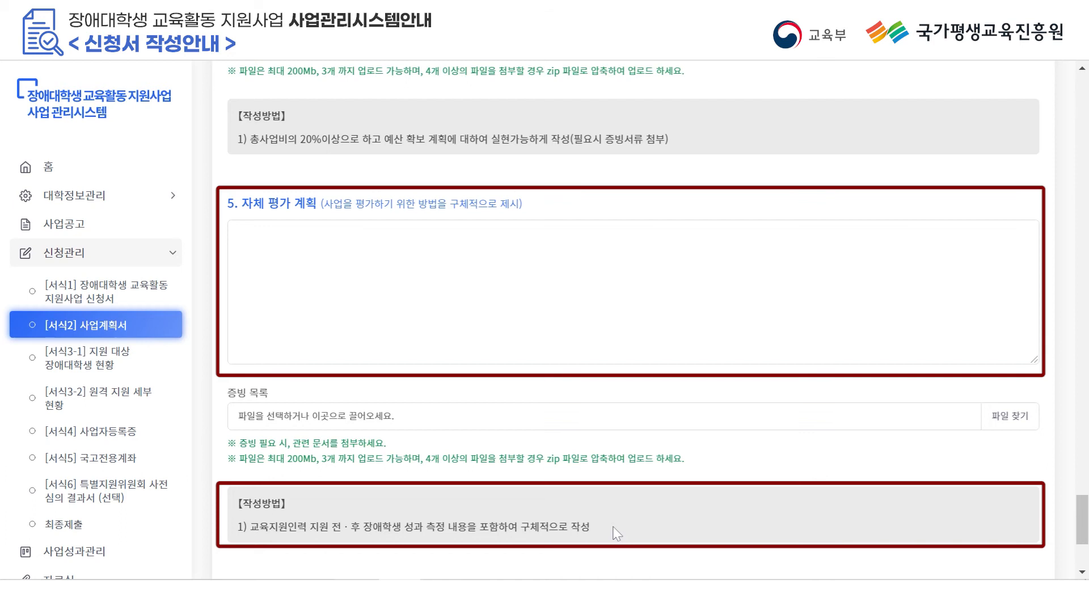
{"action": "left_click", "coordinate": [378, 276]}
{"action": "type", "text": "■ 사업 장애학생 대상 설문조사 실시(지원에 대해 전후 비교) ■ 사업 수혜 장애학생과의 교육 및 간담회를 통한 의견 수렴 ■ 사업평가시 장애학생의 의견 반영하여 다음학기 혹은 다음연도 사업에 반영"}
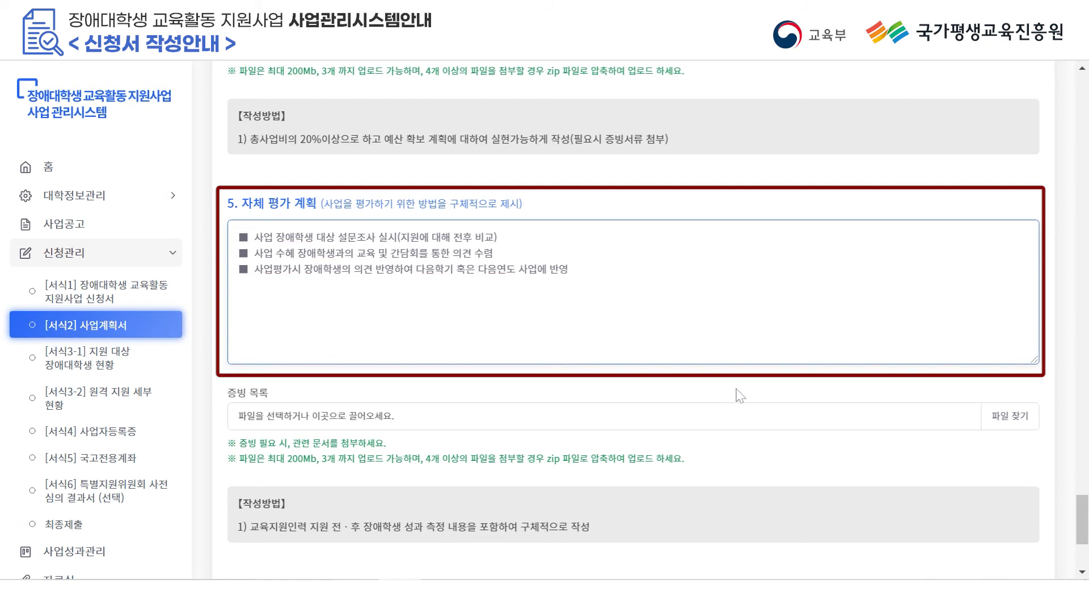
{"action": "scroll", "coordinate": [1080, 513], "scroll_direction": "down", "scroll_amount": 3}
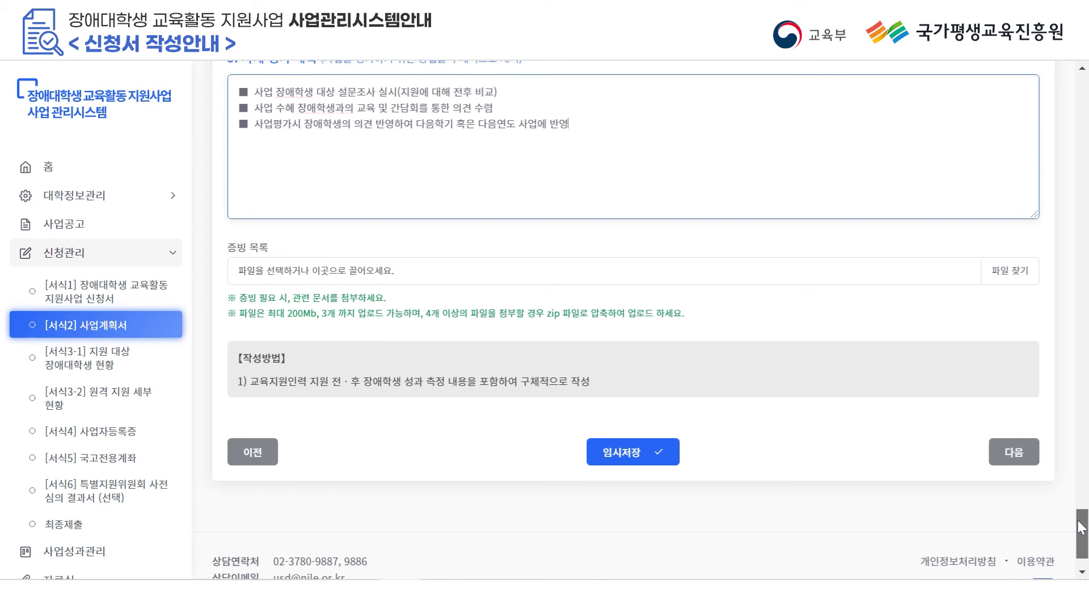
{"action": "left_click", "coordinate": [635, 457]}
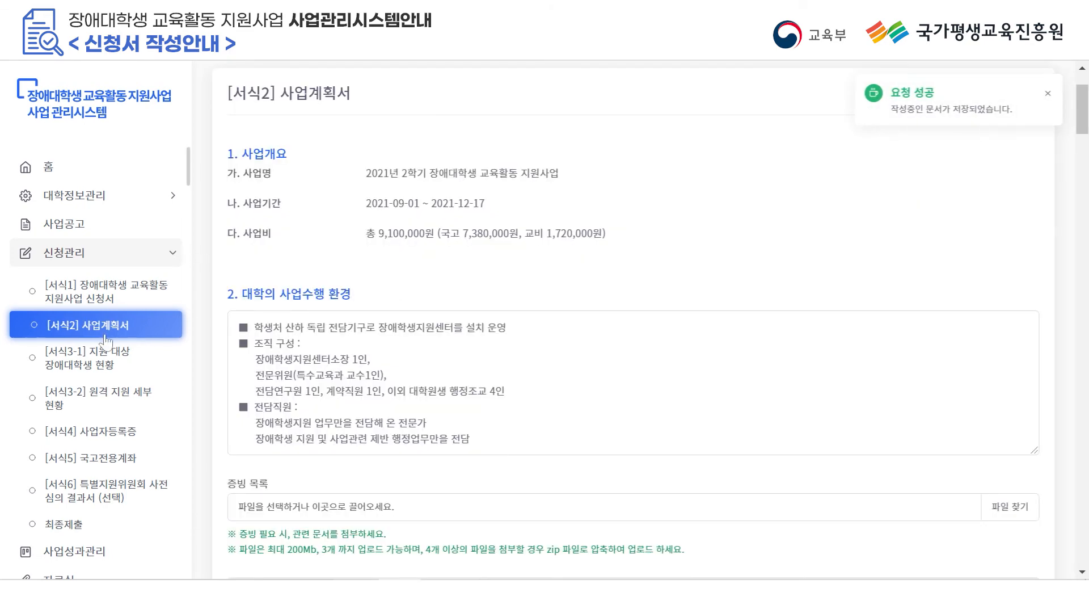
Open [서식3-1], import the registered student list and select both students.
{"action": "left_click", "coordinate": [87, 357]}
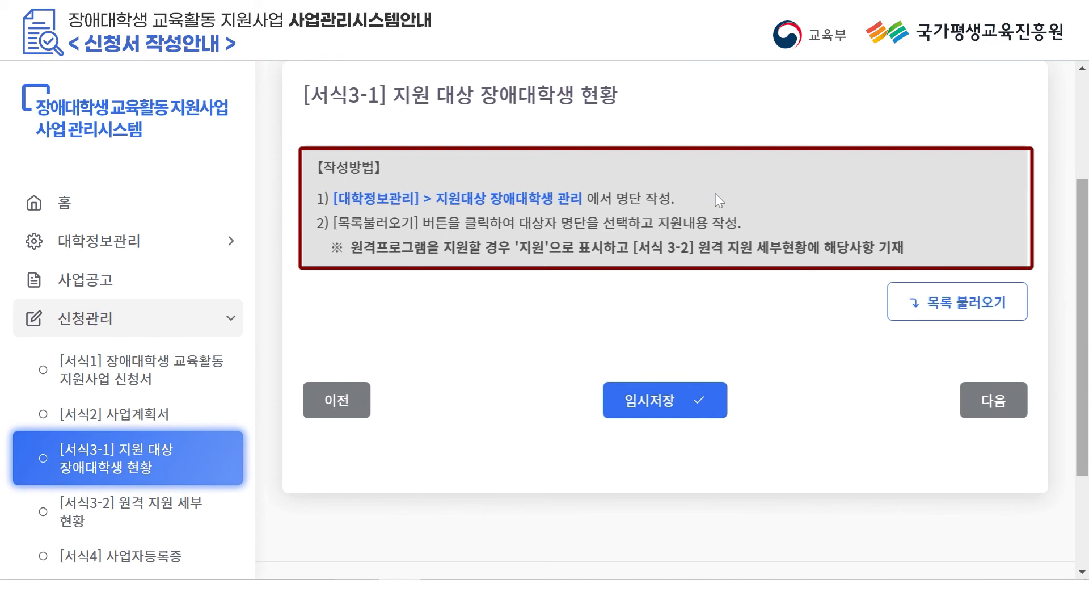
{"action": "left_click", "coordinate": [922, 297]}
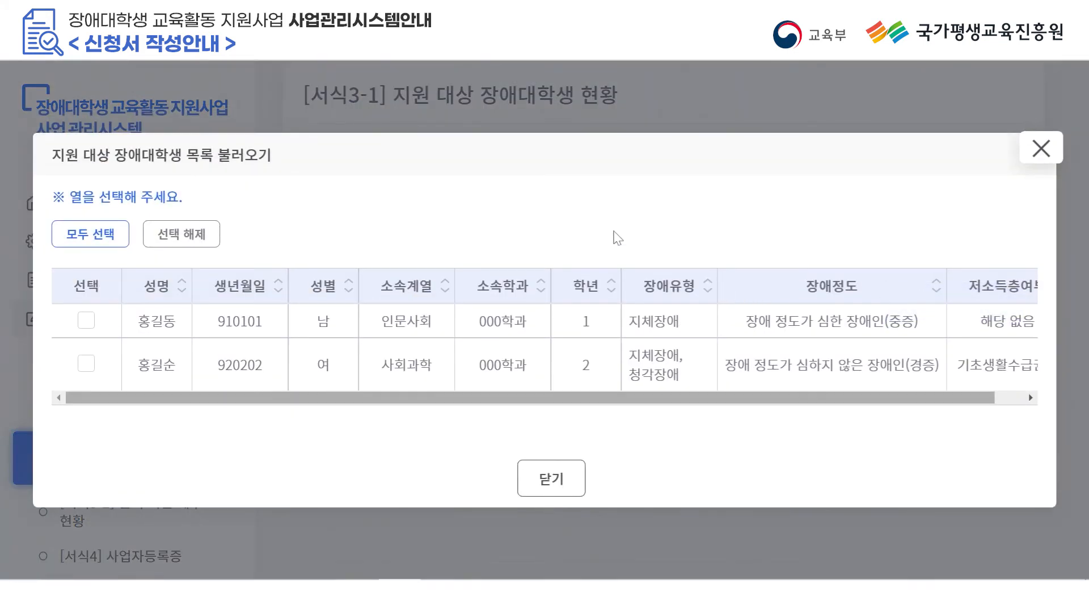
{"action": "left_click", "coordinate": [117, 249]}
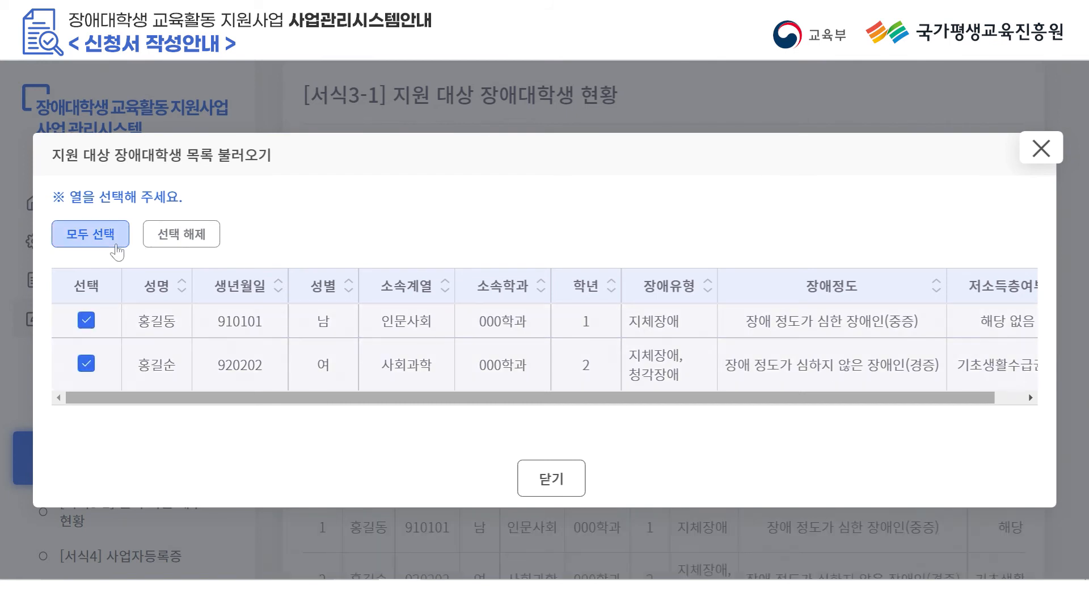
{"action": "left_click", "coordinate": [182, 235]}
{"action": "left_click", "coordinate": [86, 321]}
{"action": "left_click", "coordinate": [181, 234]}
{"action": "left_click", "coordinate": [87, 363]}
{"action": "left_click", "coordinate": [182, 234]}
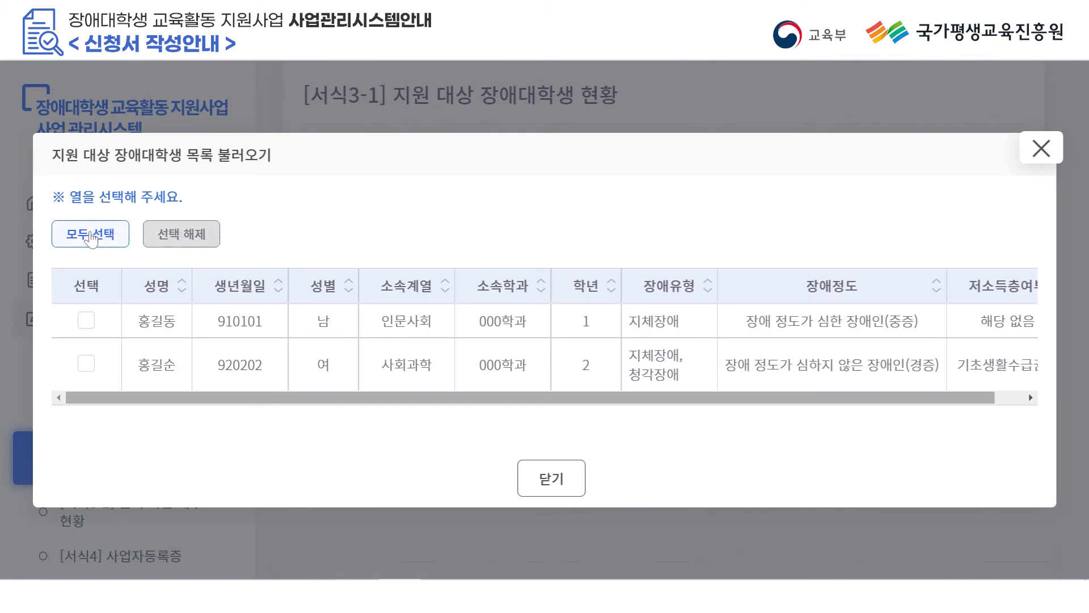
{"action": "left_click", "coordinate": [91, 237]}
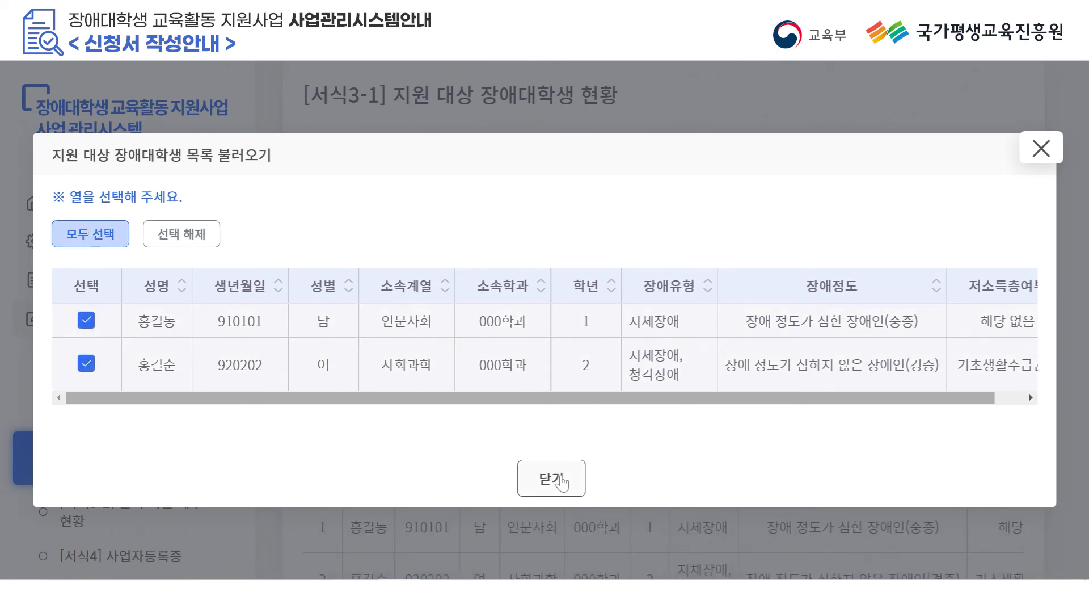
{"action": "left_click", "coordinate": [561, 479]}
{"action": "scroll", "coordinate": [560, 474], "scroll_direction": "down", "scroll_amount": 3}
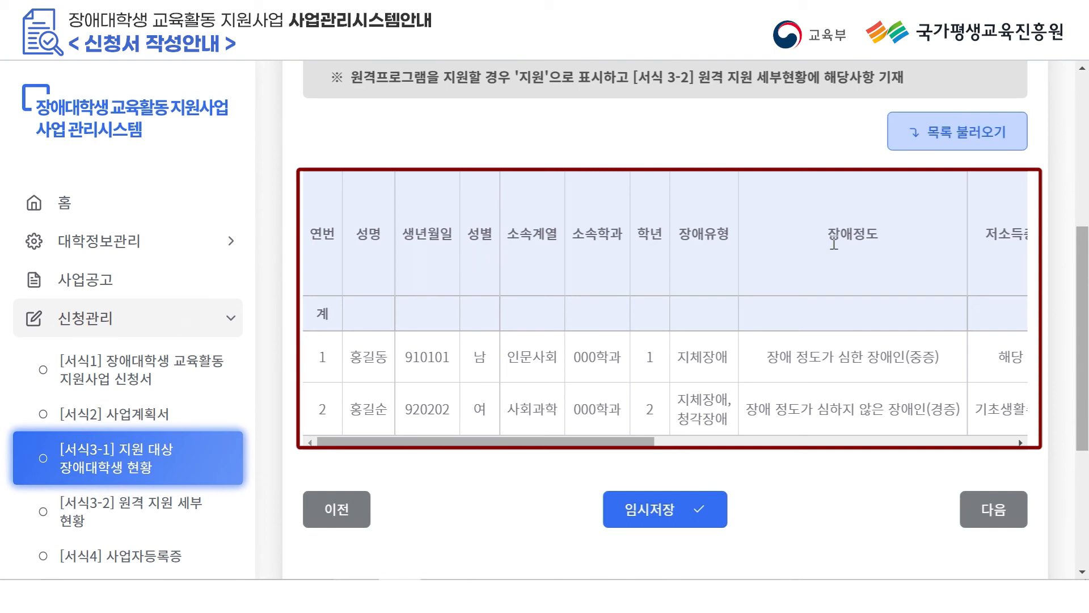
Give the first student 학습 1, remote support 미지원 and 9 credits.
{"action": "left_click_drag", "start_coordinate": [639, 448], "coordinate": [692, 450]}
{"action": "scroll", "coordinate": [684, 264], "scroll_direction": "right", "scroll_amount": 5}
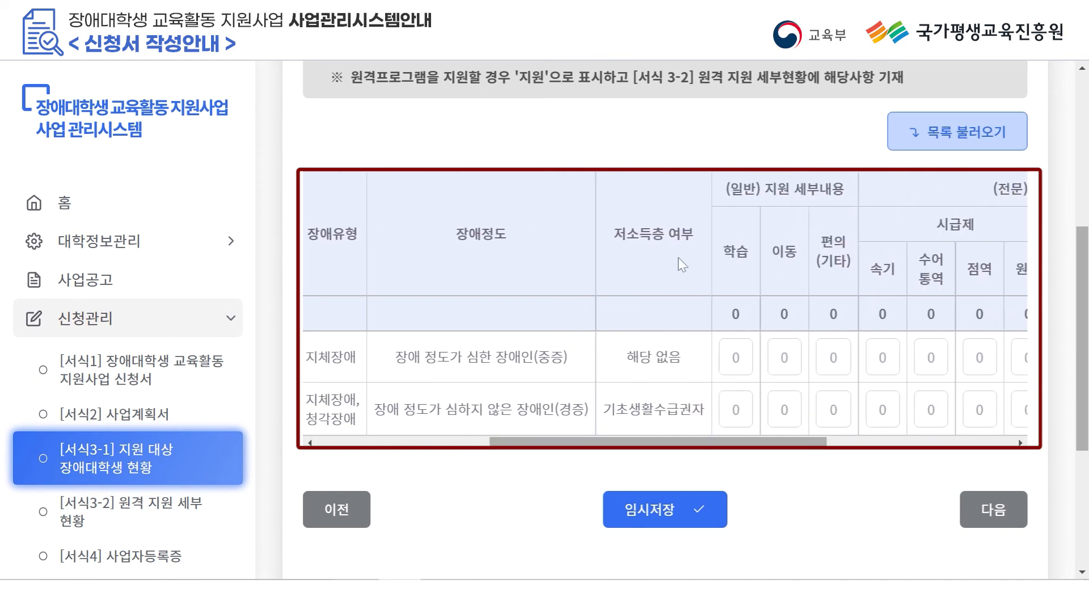
{"action": "left_click_drag", "start_coordinate": [725, 451], "coordinate": [907, 450]}
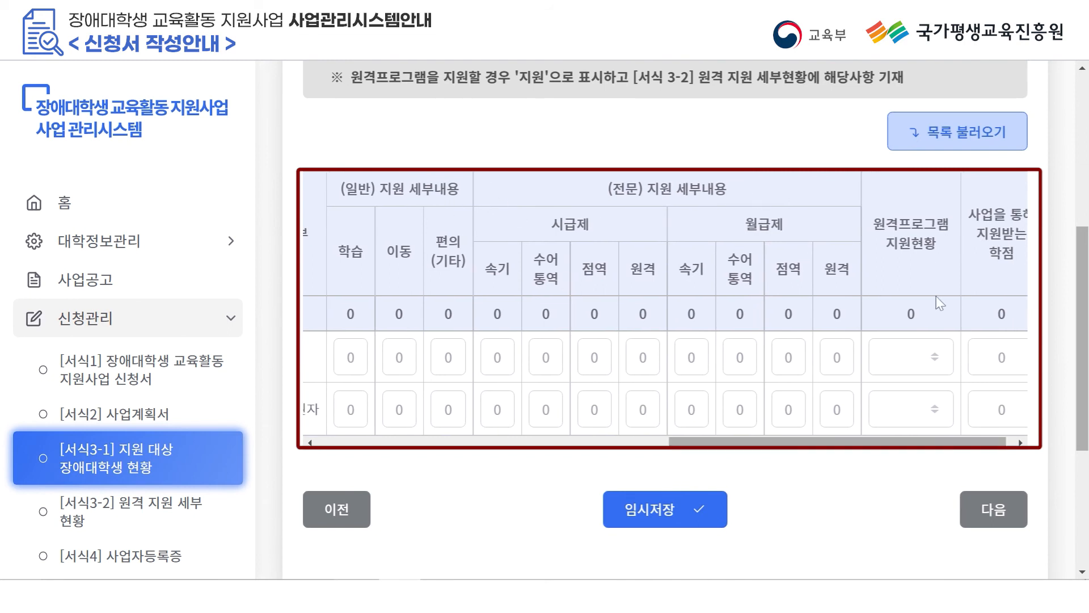
{"action": "scroll", "coordinate": [930, 278], "scroll_direction": "right", "scroll_amount": 1}
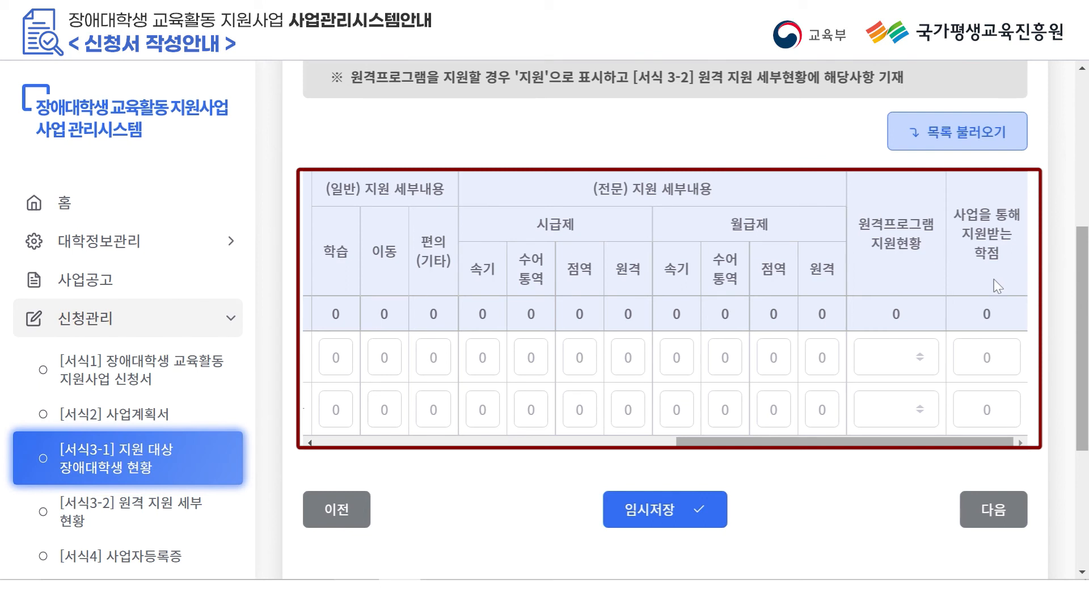
{"action": "left_click_drag", "start_coordinate": [859, 450], "coordinate": [747, 491]}
{"action": "left_click", "coordinate": [585, 357]}
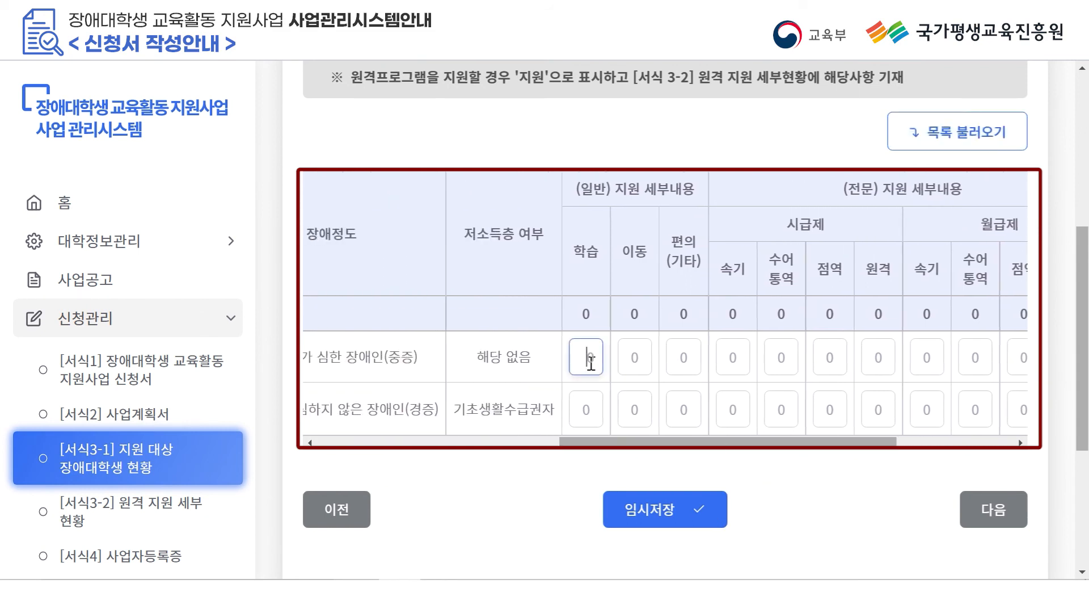
{"action": "type", "text": "1"}
{"action": "left_click_drag", "start_coordinate": [681, 443], "coordinate": [797, 444]}
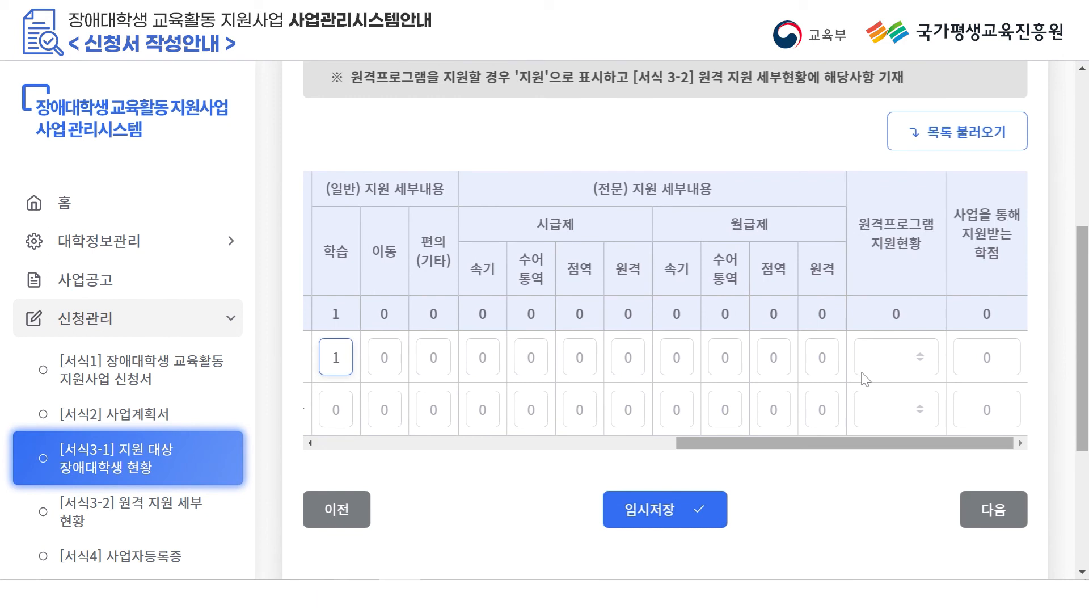
{"action": "left_click", "coordinate": [896, 356]}
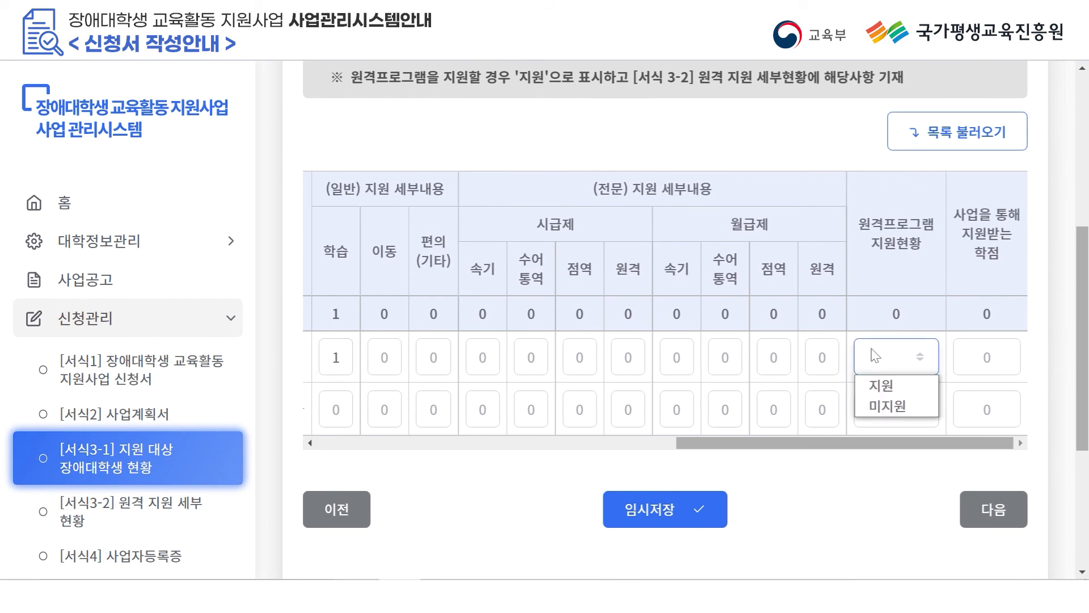
{"action": "left_click", "coordinate": [897, 406]}
{"action": "left_click", "coordinate": [969, 353]}
{"action": "type", "text": "9"}
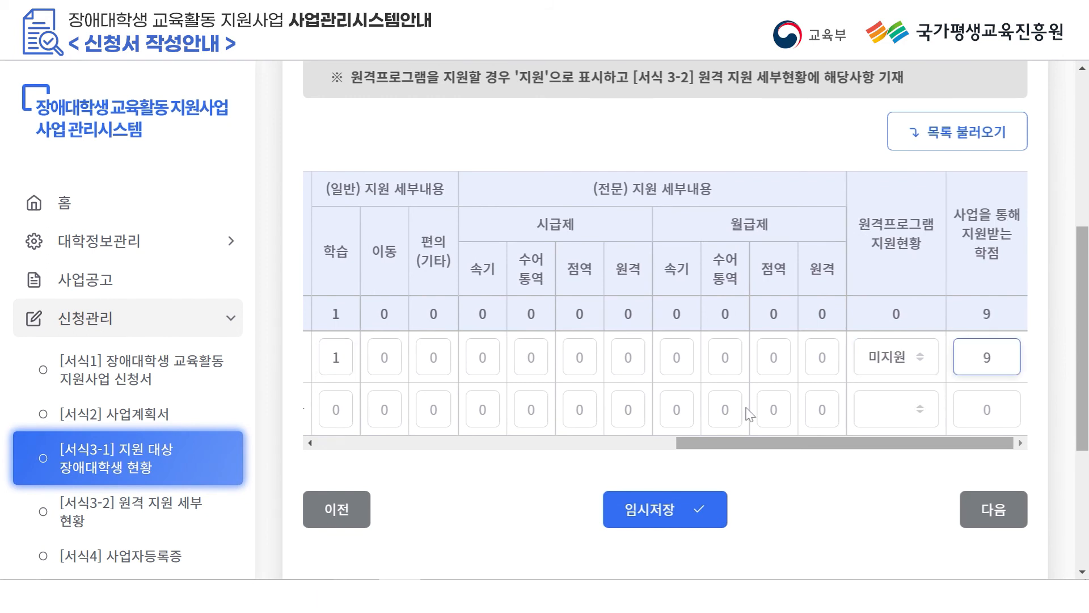
Give the second student 속기 1, 수어통역 1, remote support 지원 and 12 credits.
{"action": "left_click", "coordinate": [478, 413]}
{"action": "type", "text": "1"}
{"action": "left_click", "coordinate": [729, 413]}
{"action": "type", "text": "1"}
{"action": "left_click", "coordinate": [896, 408]}
{"action": "left_click", "coordinate": [884, 433]}
{"action": "left_click", "coordinate": [987, 404]}
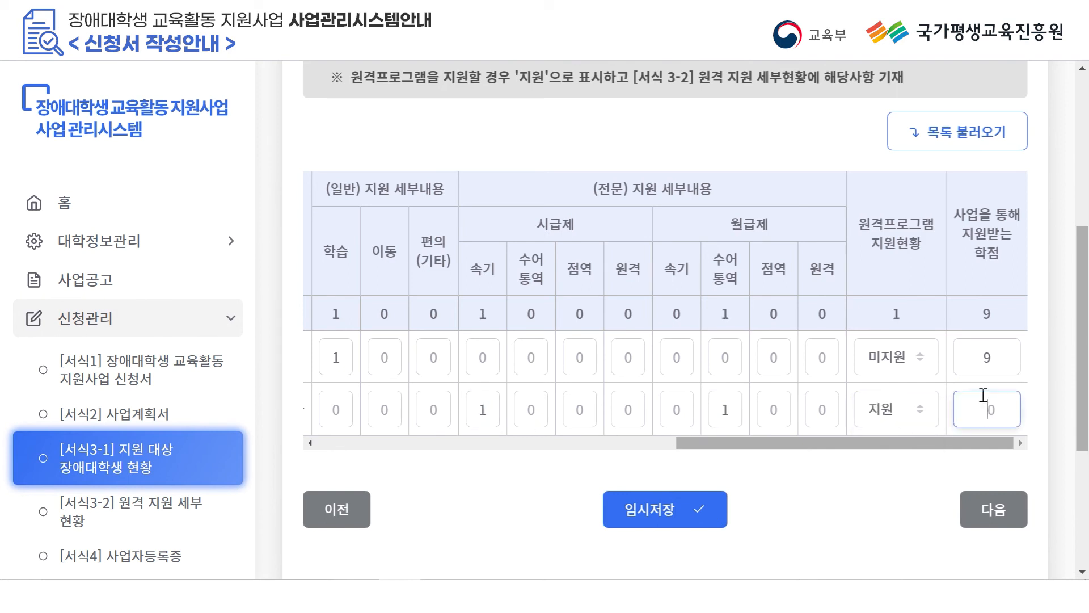
{"action": "type", "text": "12"}
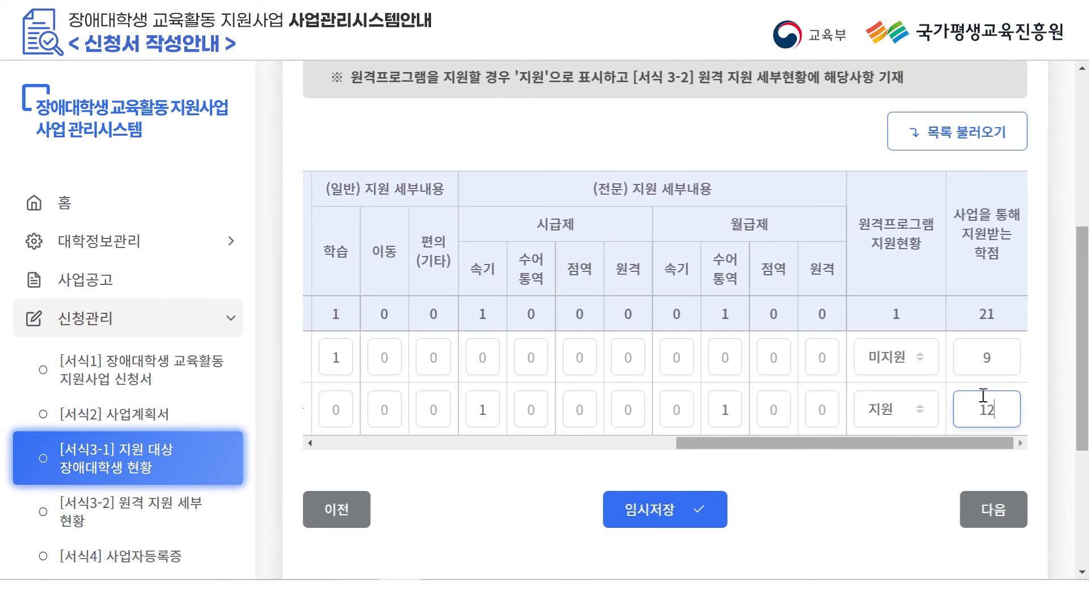
Save [서식3-1] as a draft, then add and remove trial course rows in [서식3-2].
{"action": "left_click", "coordinate": [702, 510]}
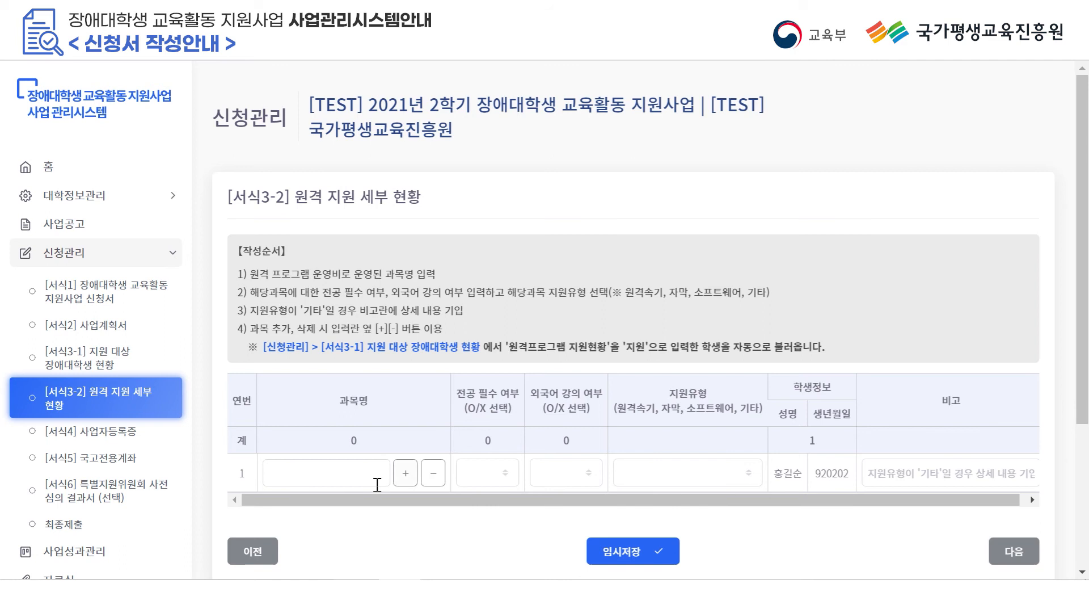
{"action": "left_click", "coordinate": [405, 472]}
{"action": "scroll", "coordinate": [409, 460], "scroll_direction": "down", "scroll_amount": 1}
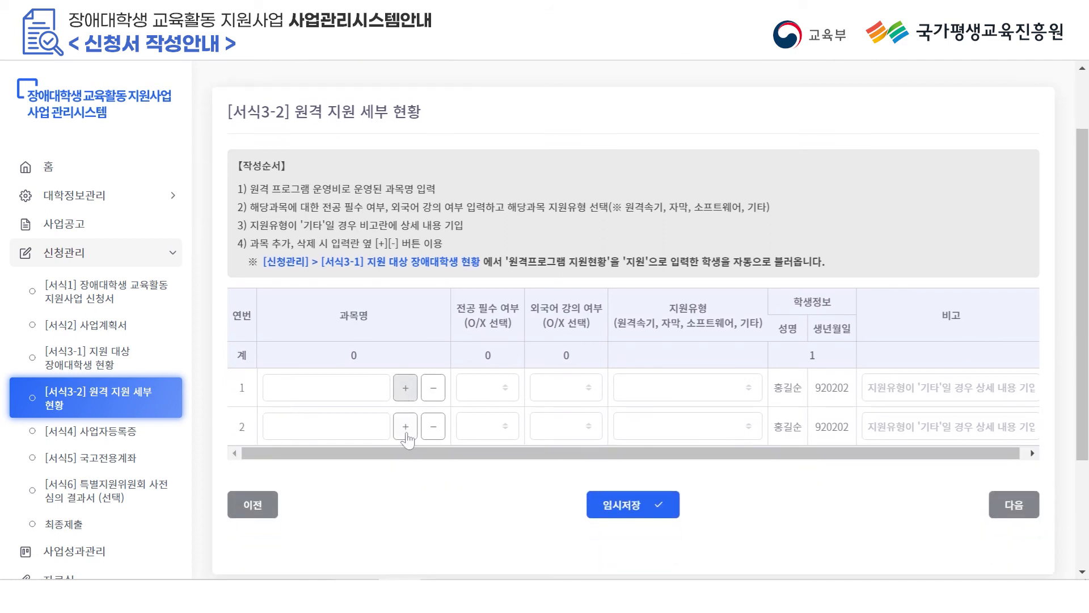
{"action": "left_click", "coordinate": [405, 426]}
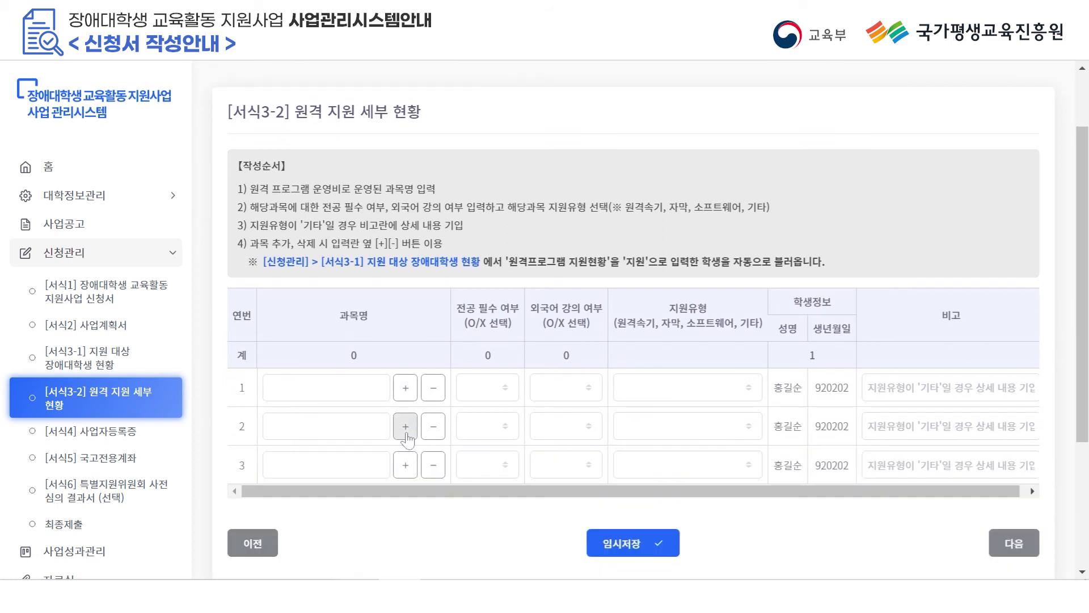
{"action": "left_click", "coordinate": [433, 464]}
{"action": "left_click", "coordinate": [433, 426]}
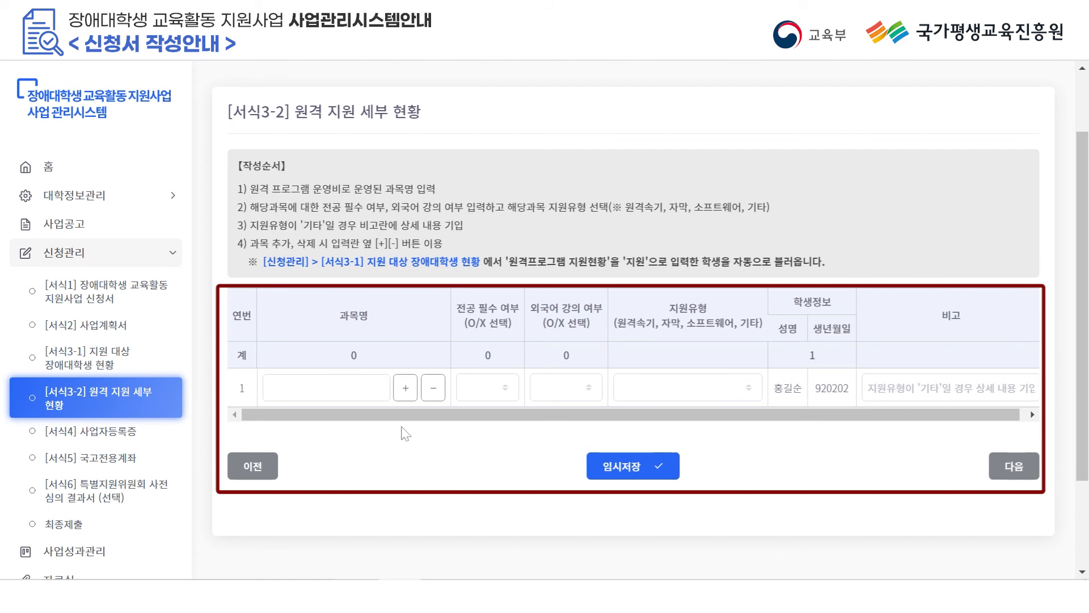
Enter course 000개론 as major-required, not foreign-language, with support type 원격속기.
{"action": "left_click", "coordinate": [364, 399]}
{"action": "type", "text": "000ㄱ"}
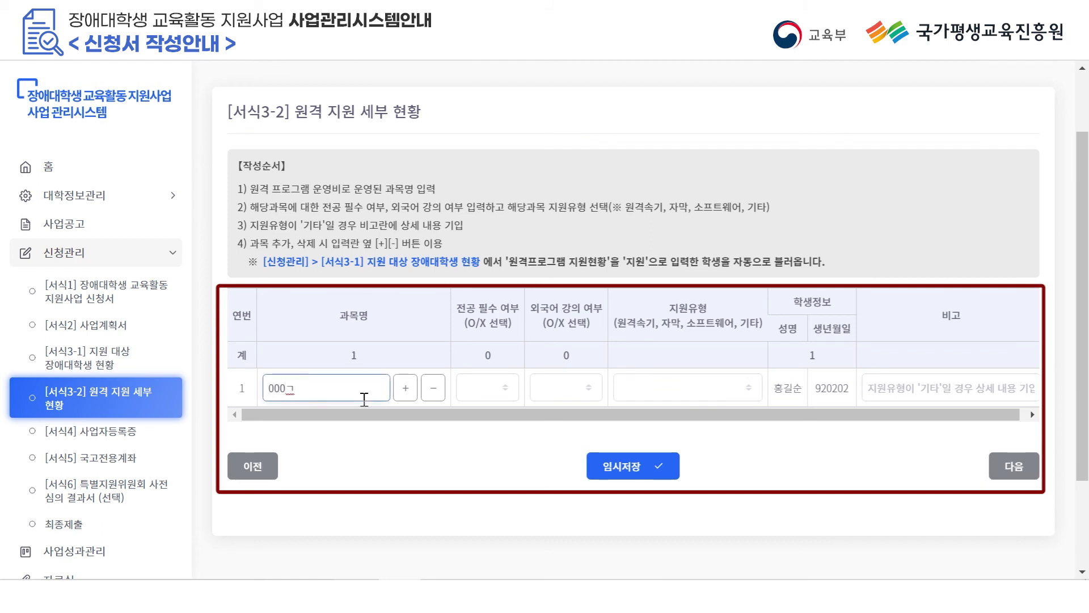
{"action": "key", "text": "BackSpace"}
{"action": "type", "text": "개론"}
{"action": "left_click", "coordinate": [488, 387]}
{"action": "left_click", "coordinate": [474, 409]}
{"action": "left_click", "coordinate": [564, 391]}
{"action": "left_click", "coordinate": [570, 428]}
{"action": "left_click", "coordinate": [653, 388]}
{"action": "left_click", "coordinate": [635, 410]}
Add course 000이해 as not major-required, not foreign-language, 원격속기, and save the draft.
{"action": "left_click", "coordinate": [406, 389]}
{"action": "left_click", "coordinate": [373, 415]}
{"action": "type", "text": "000이해"}
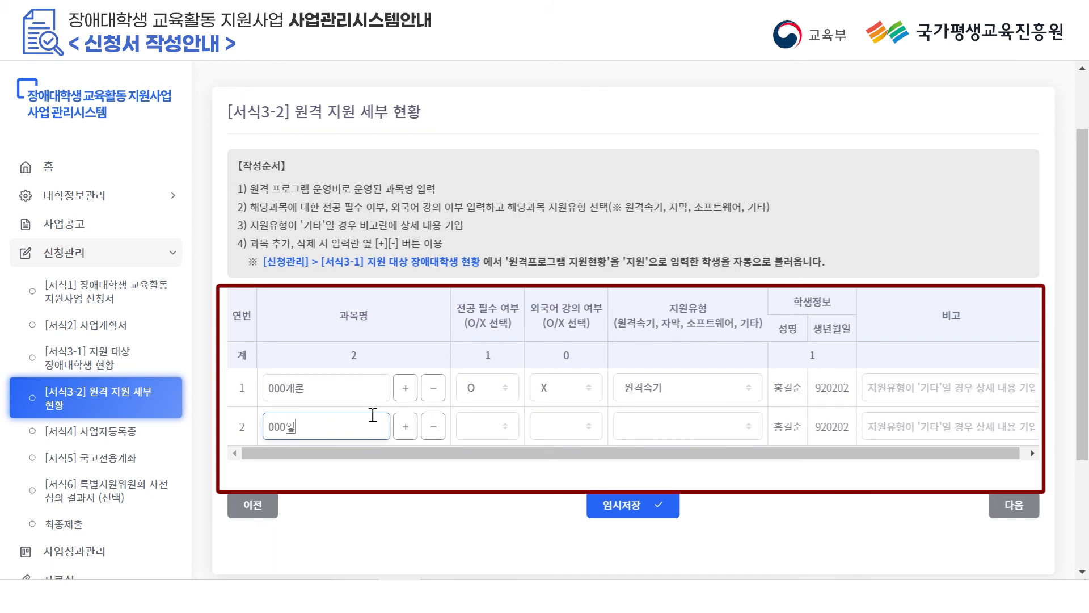
{"action": "left_click", "coordinate": [490, 426]}
{"action": "left_click", "coordinate": [477, 462]}
{"action": "left_click", "coordinate": [559, 427]}
{"action": "left_click", "coordinate": [557, 463]}
{"action": "left_click", "coordinate": [638, 426]}
{"action": "left_click", "coordinate": [646, 447]}
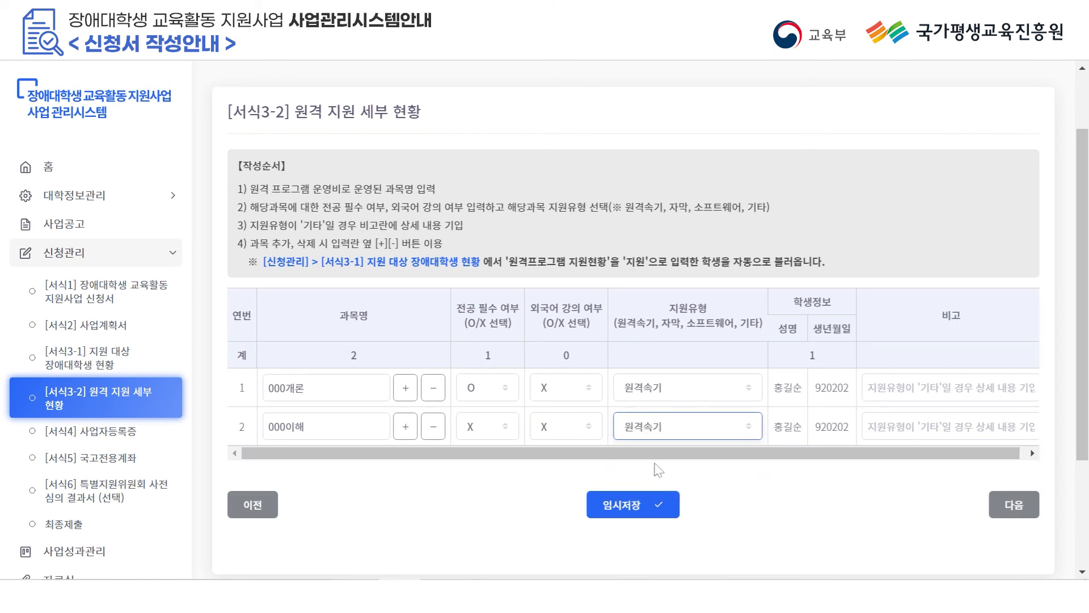
{"action": "left_click", "coordinate": [653, 505]}
{"action": "left_click", "coordinate": [130, 436]}
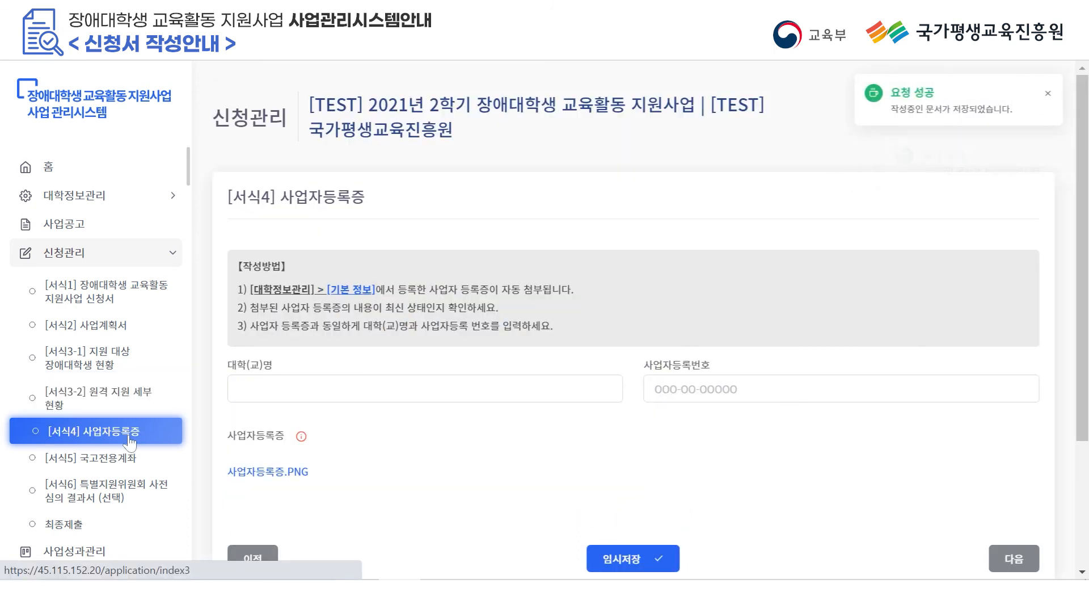
Enter institution 국가평생교육진흥원 and its business registration number in [서식4], then save the draft.
{"action": "scroll", "coordinate": [324, 388], "scroll_direction": "down", "scroll_amount": 1}
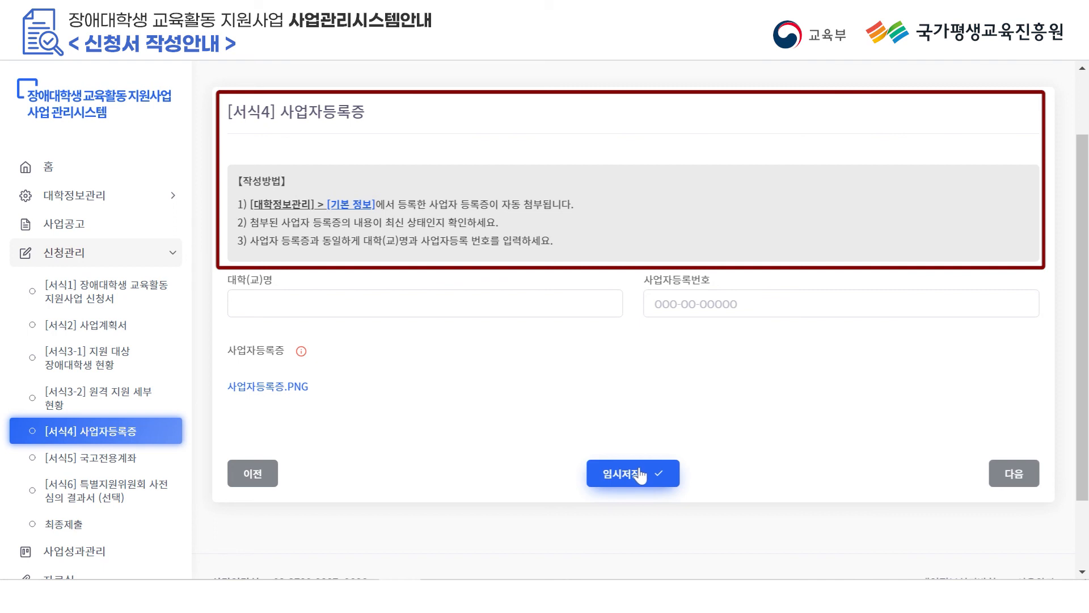
{"action": "left_click", "coordinate": [352, 301]}
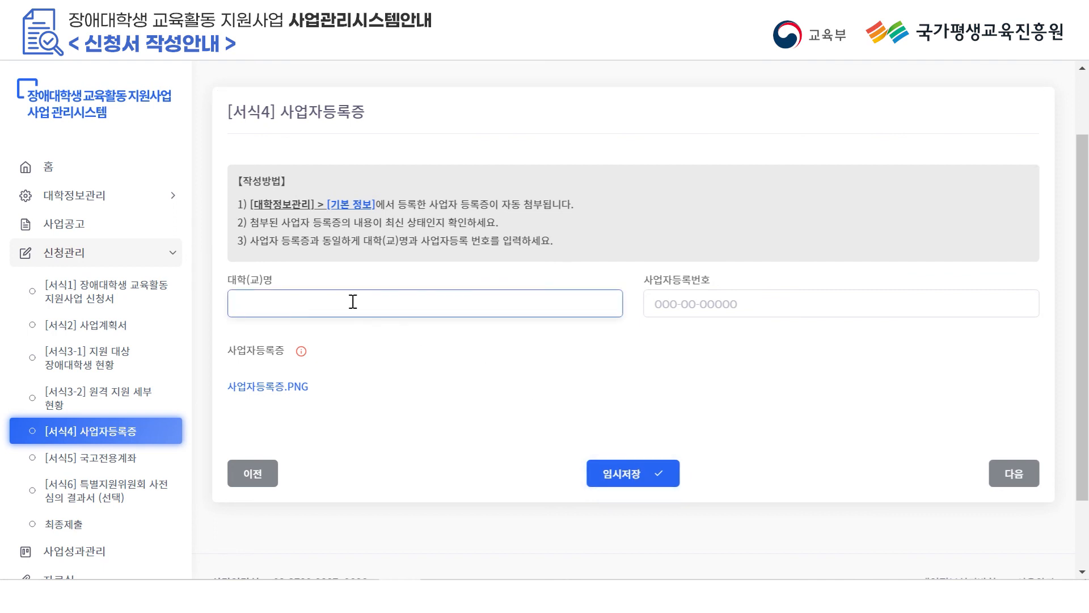
{"action": "type", "text": "국가평생교육지"}
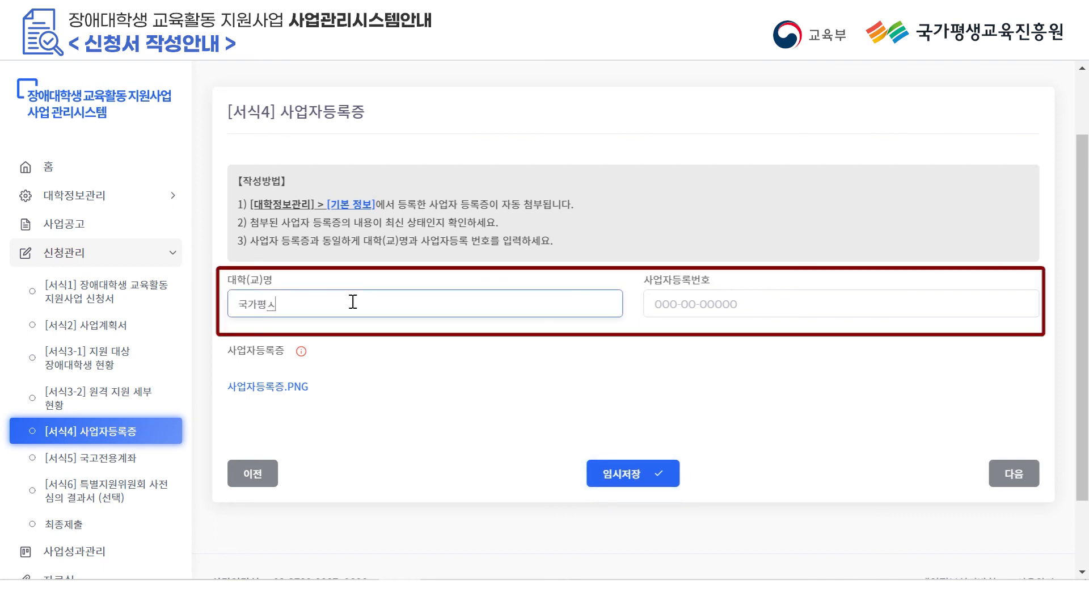
{"action": "type", "text": "진흥원"}
{"action": "key", "text": "Tab"}
{"action": "type", "text": "123456789"}
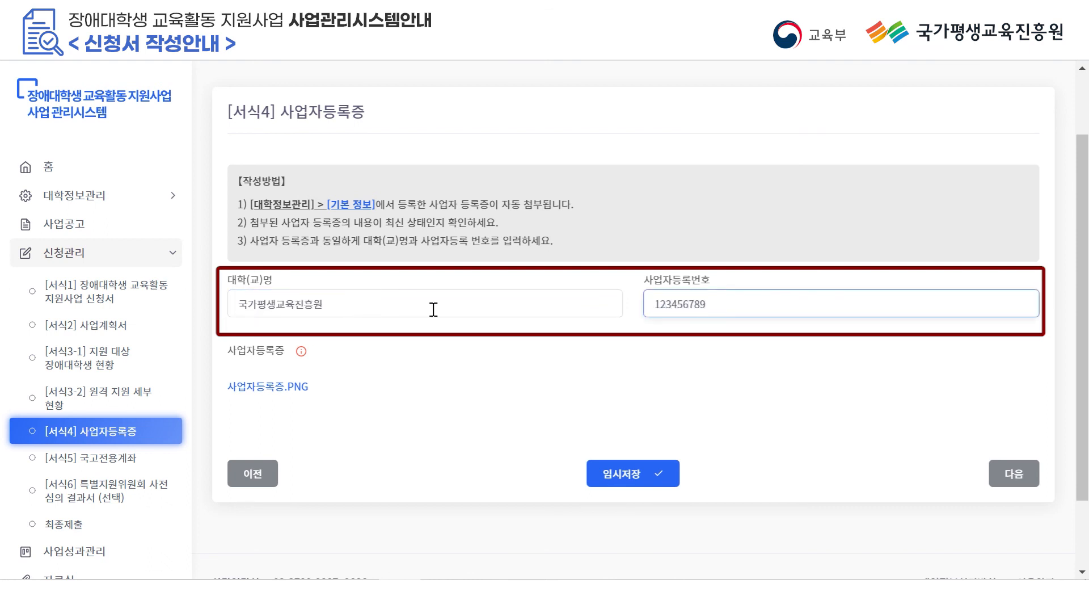
{"action": "left_click", "coordinate": [623, 473]}
{"action": "left_click", "coordinate": [124, 458]}
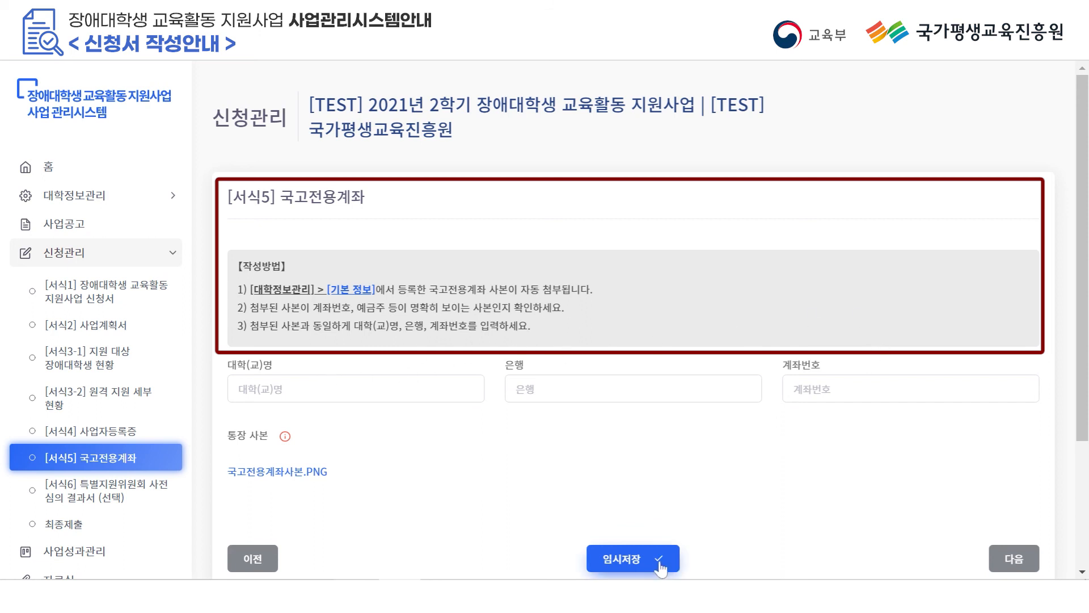
Fill Form 5 with institution 국가평생교육진흥원, bank 000은행 and the account number, and save it temporarily.
{"action": "left_click", "coordinate": [410, 398]}
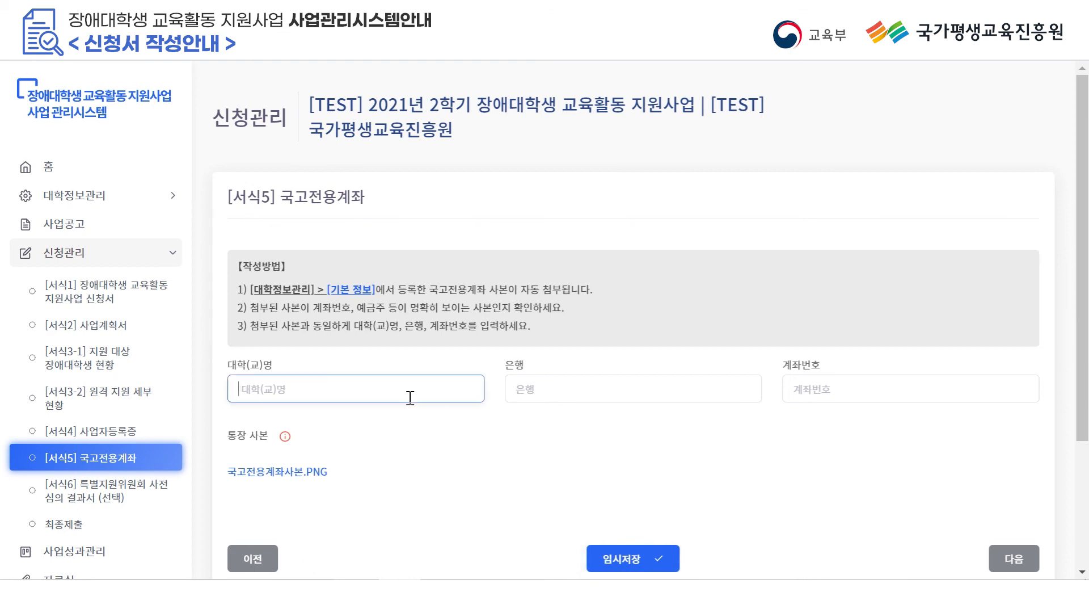
{"action": "type", "text": "국가평"}
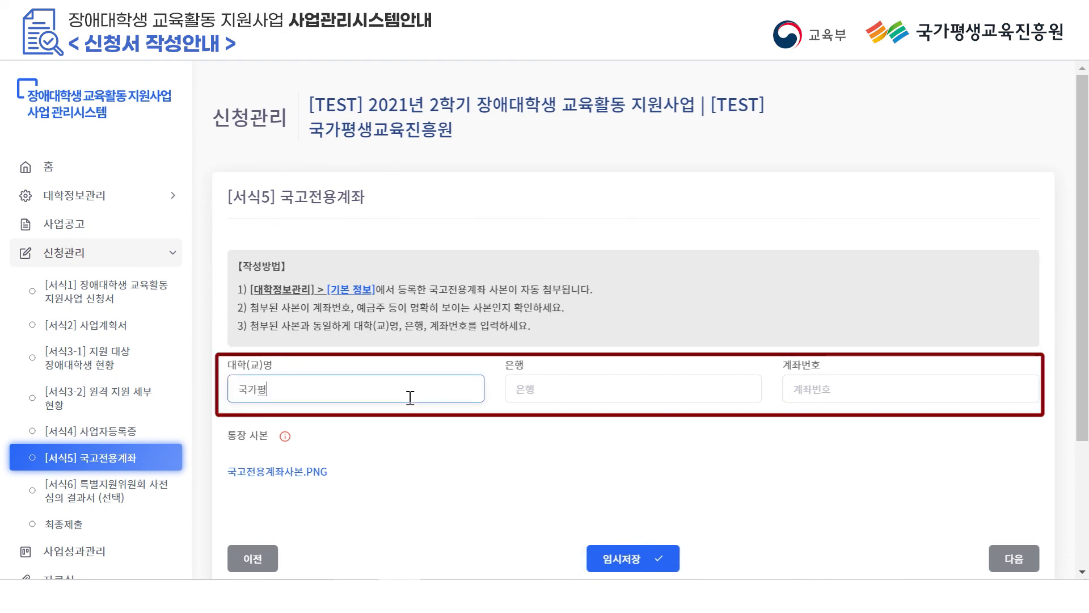
{"action": "type", "text": "새교육진흥원"}
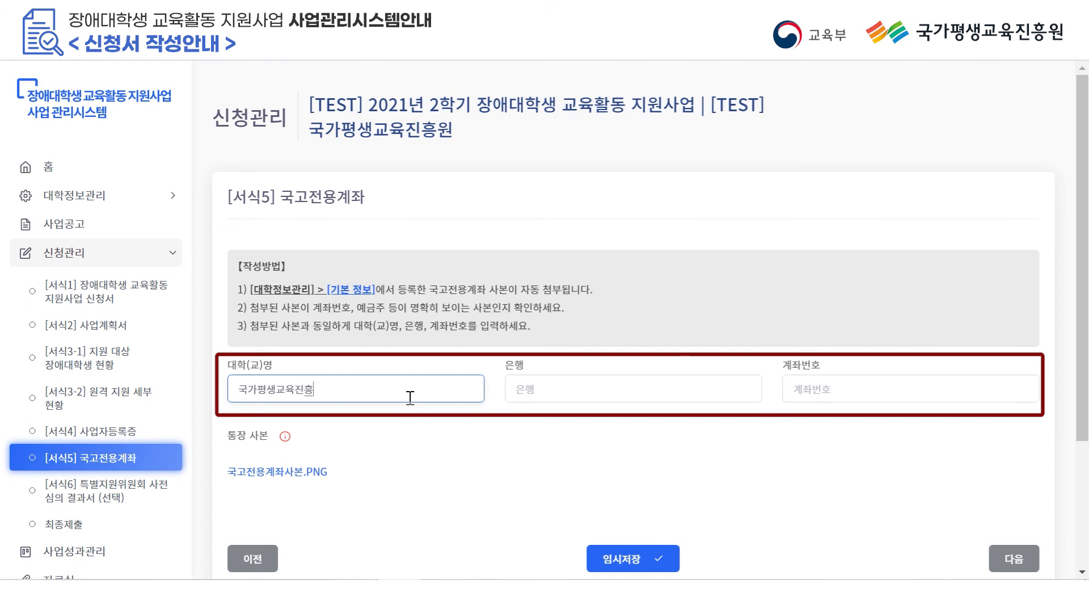
{"action": "key", "text": "Tab"}
{"action": "type", "text": "00"}
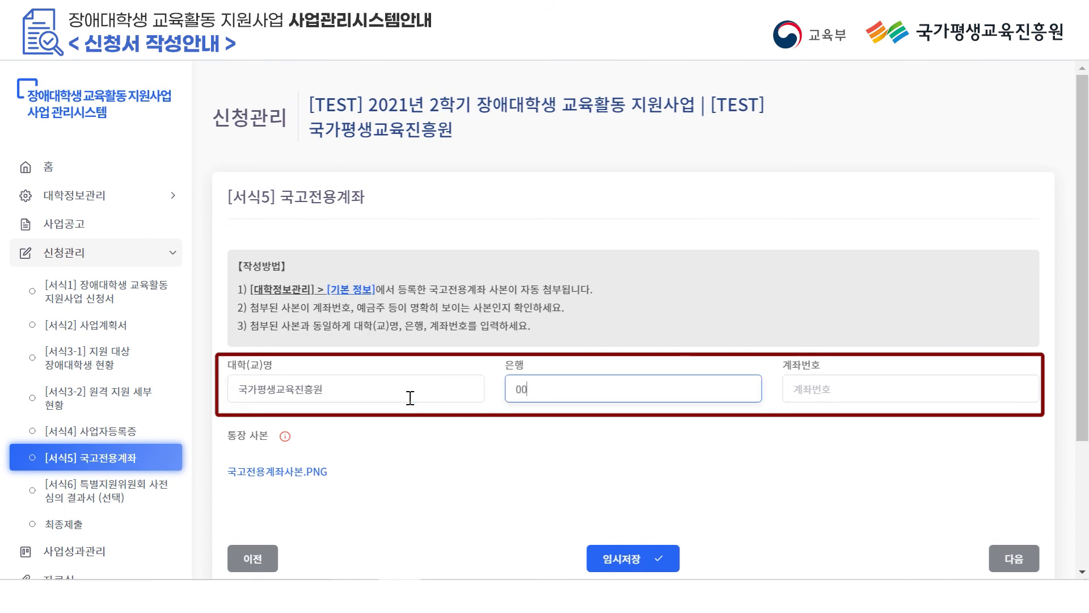
{"action": "type", "text": "0ㅇ은해ㅇ"}
{"action": "left_click", "coordinate": [869, 390]}
{"action": "type", "text": "123456789"}
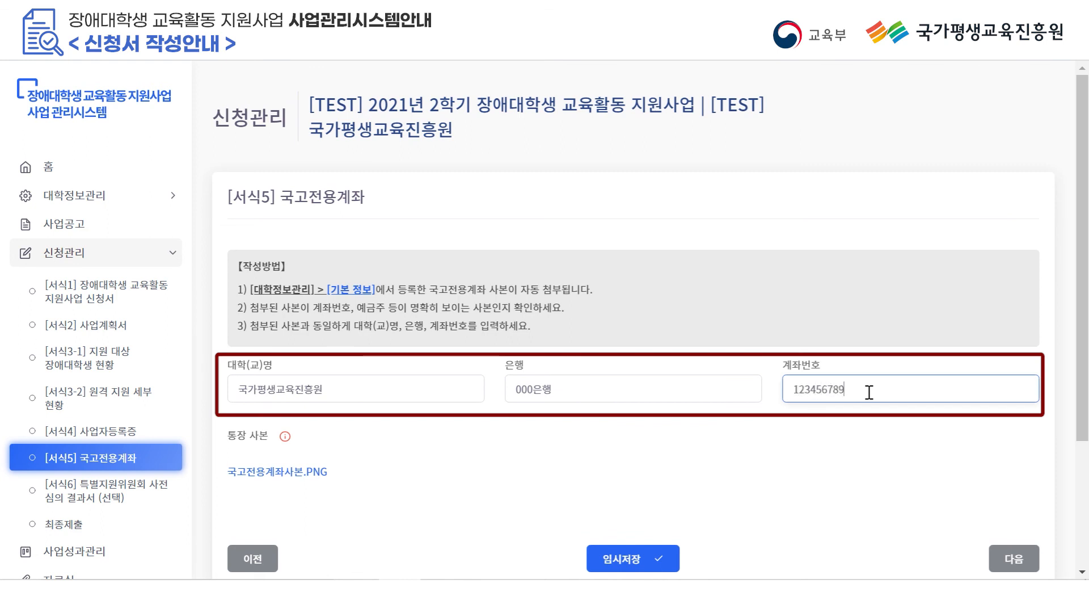
{"action": "left_click", "coordinate": [626, 555]}
{"action": "left_click", "coordinate": [138, 496]}
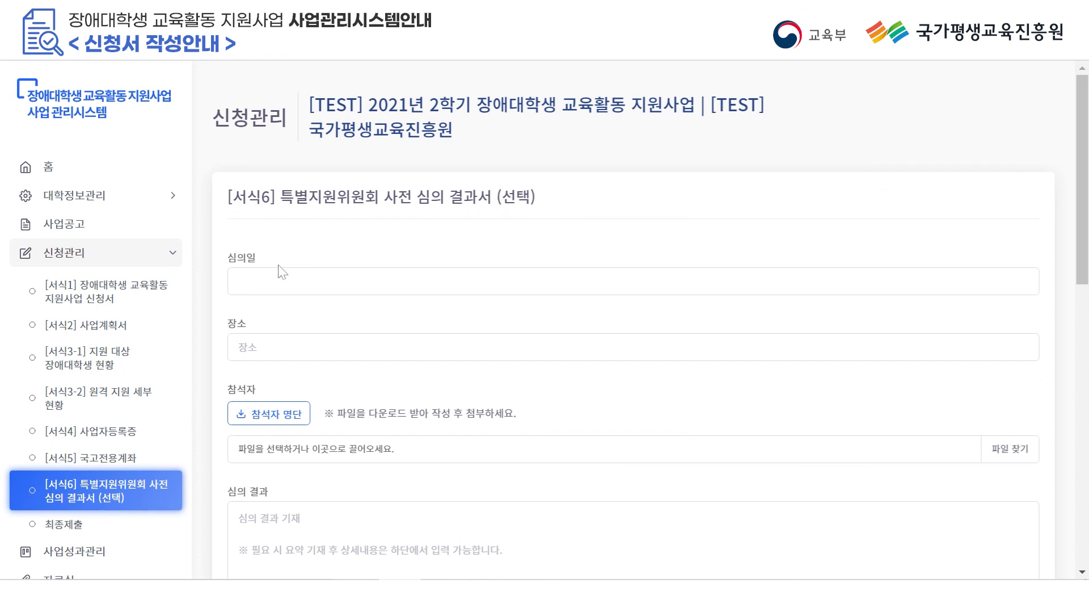
Set Form 6's review dates to 2021-09-01 ~ 2021-09-09 and the place to 서면심의진행.
{"action": "scroll", "coordinate": [286, 309], "scroll_direction": "down", "scroll_amount": 2}
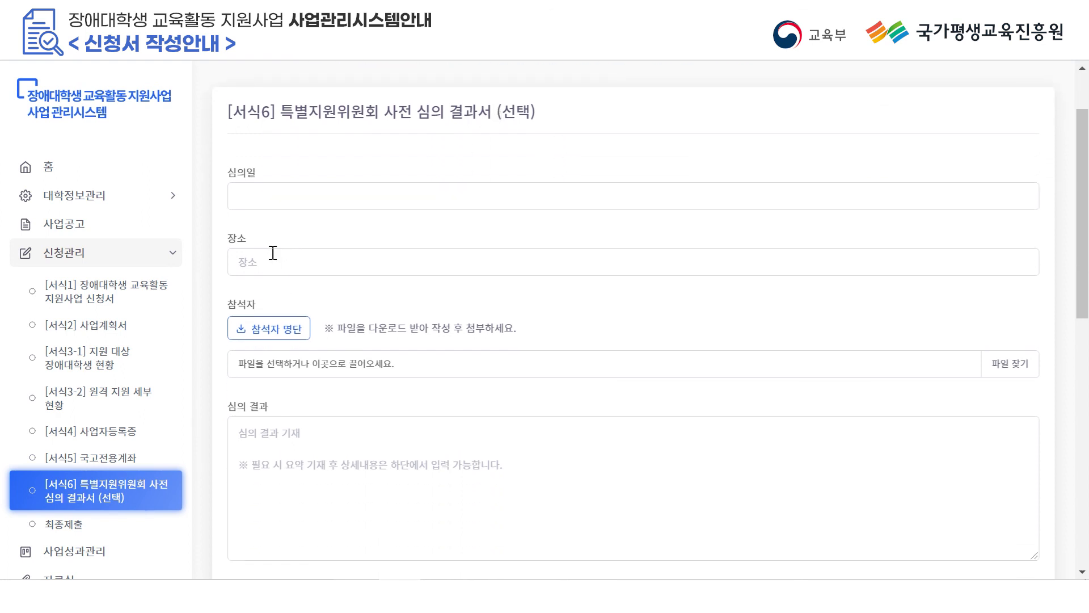
{"action": "scroll", "coordinate": [287, 318], "scroll_direction": "down", "scroll_amount": 5}
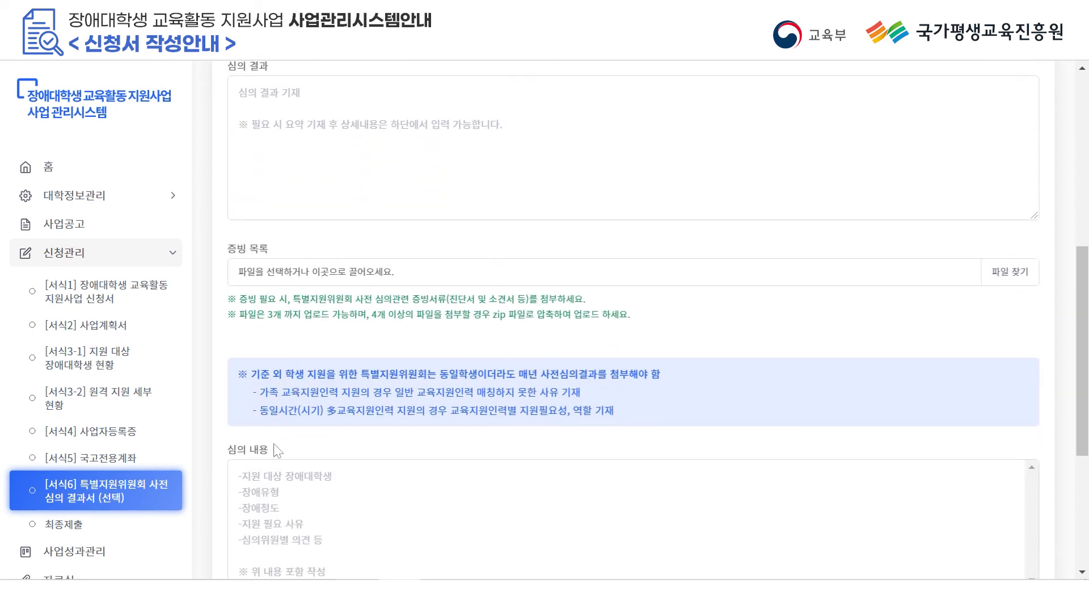
{"action": "scroll", "coordinate": [357, 349], "scroll_direction": "up", "scroll_amount": 6}
{"action": "left_click", "coordinate": [309, 288]}
{"action": "left_click", "coordinate": [413, 308]}
{"action": "left_click", "coordinate": [413, 308]}
{"action": "left_click", "coordinate": [328, 356]}
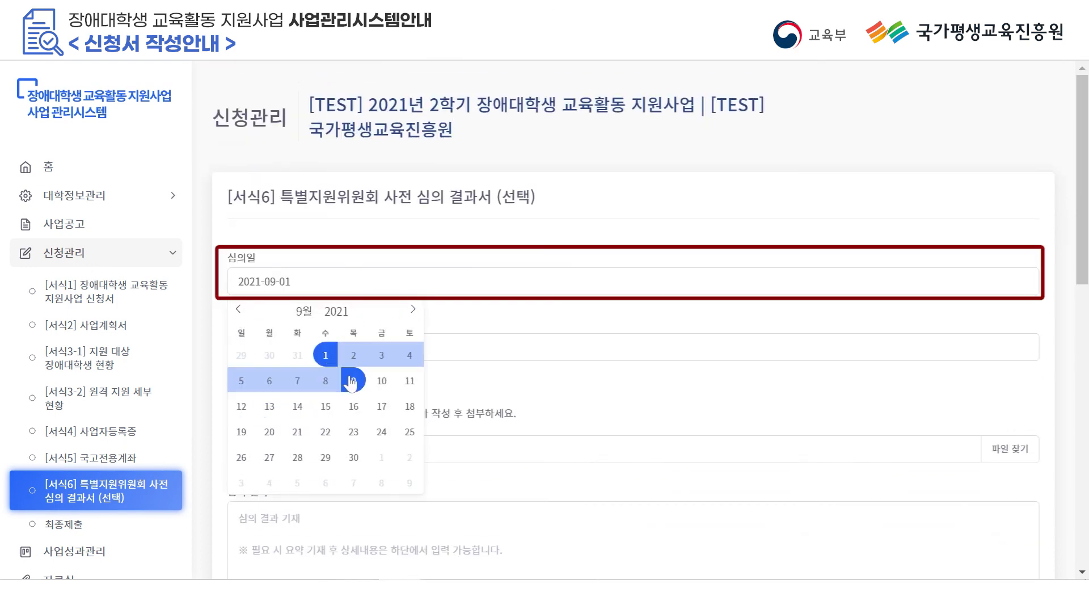
{"action": "left_click", "coordinate": [354, 380]}
{"action": "left_click", "coordinate": [298, 343]}
{"action": "type", "text": "서면심의진해"}
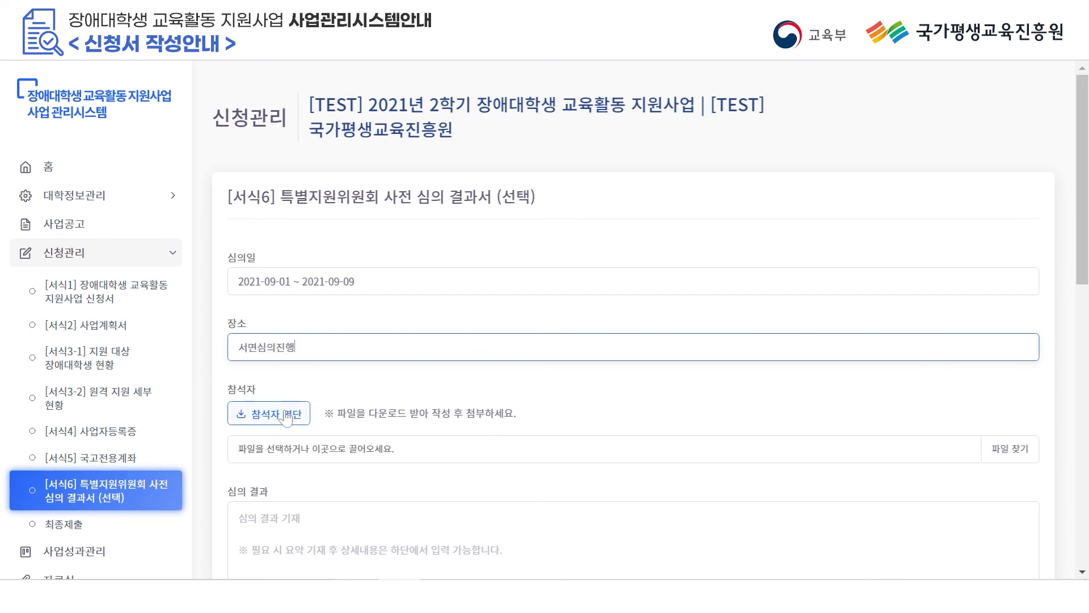
Attach 참석자명단.hwp as the attendee list.
{"action": "left_click", "coordinate": [1026, 455]}
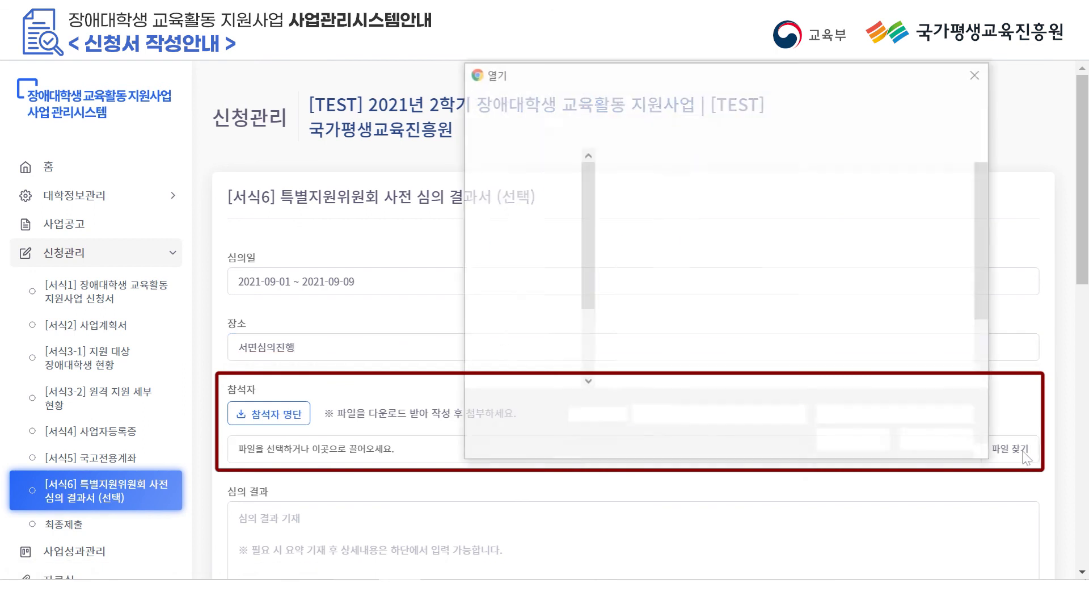
{"action": "left_click", "coordinate": [658, 246]}
{"action": "double_click", "coordinate": [658, 248]}
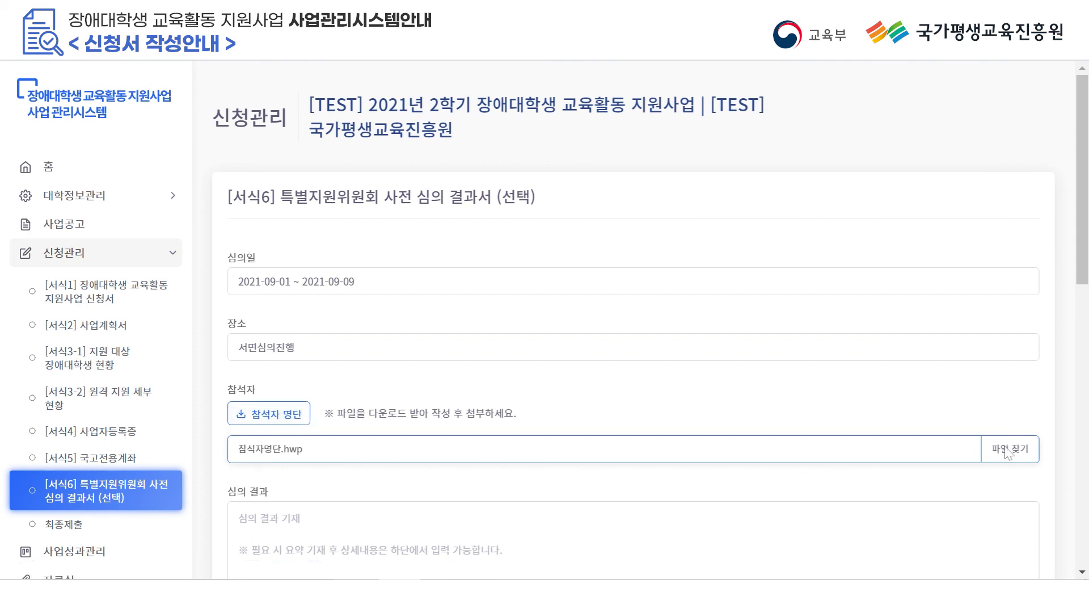
{"action": "scroll", "coordinate": [397, 448], "scroll_direction": "down", "scroll_amount": 5}
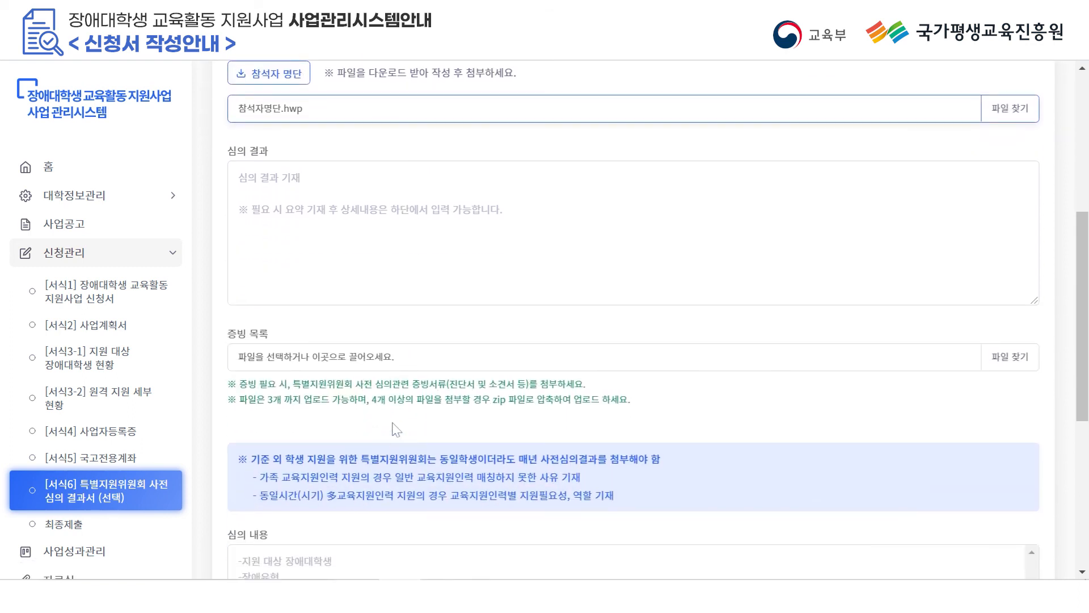
Paste the two-line review result and five-line review details into Form 6, then save it temporarily.
{"action": "left_click", "coordinate": [276, 235]}
{"action": "type", "text": "가. 경증장애학생 지원: 장애정도 및 지원요청 사유를 고려하여 지원을 결정함 나. 원격프로그램 운영비: 산출 된 원격프로그램 운영비 예산으로 교육 활동을 지원함"}
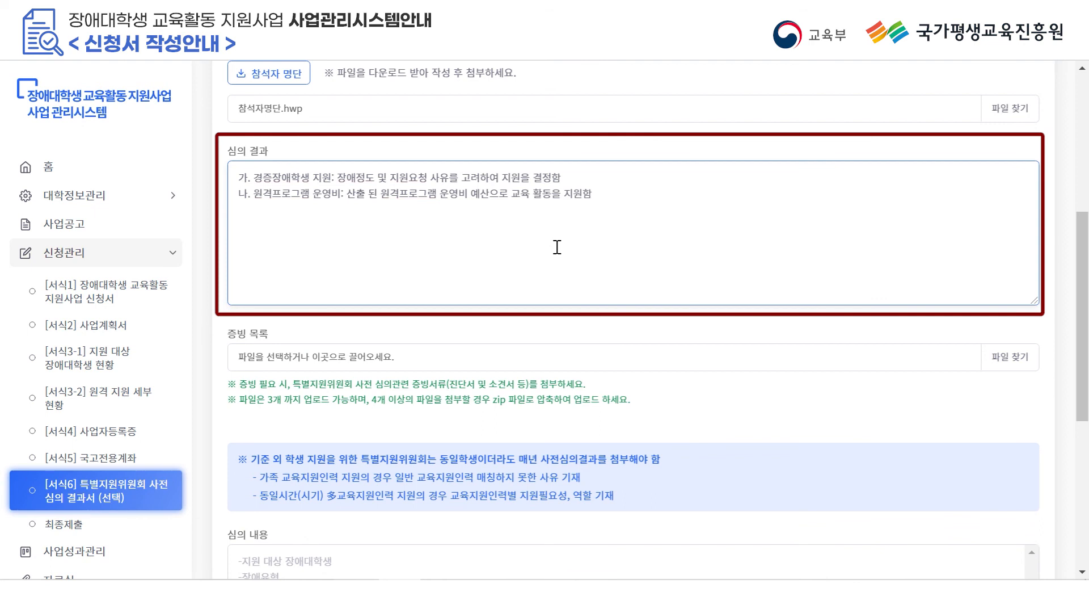
{"action": "scroll", "coordinate": [550, 261], "scroll_direction": "down", "scroll_amount": 3}
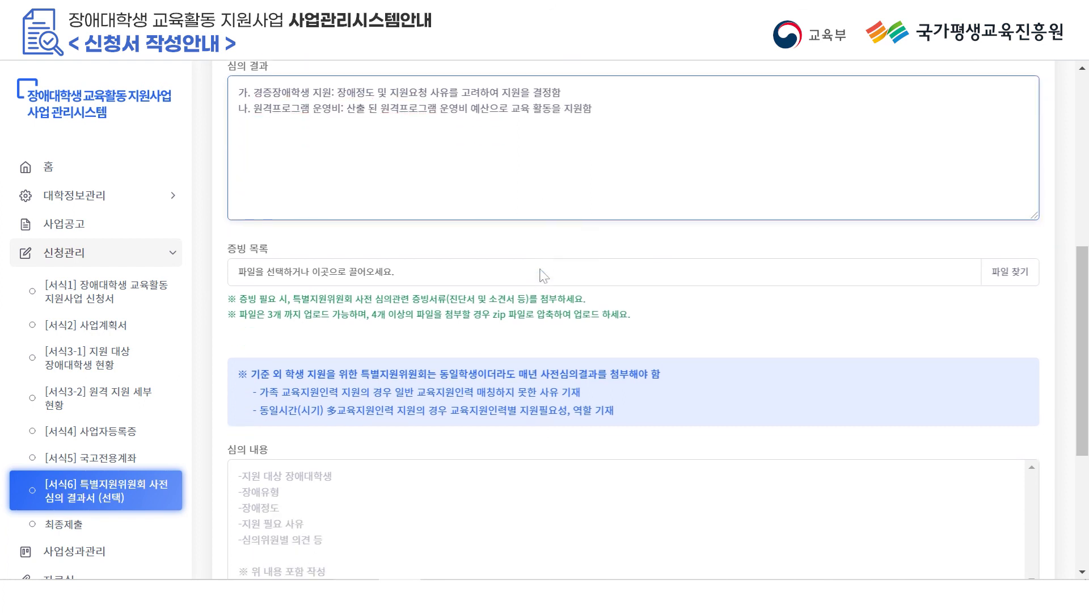
{"action": "scroll", "coordinate": [524, 298], "scroll_direction": "down", "scroll_amount": 2}
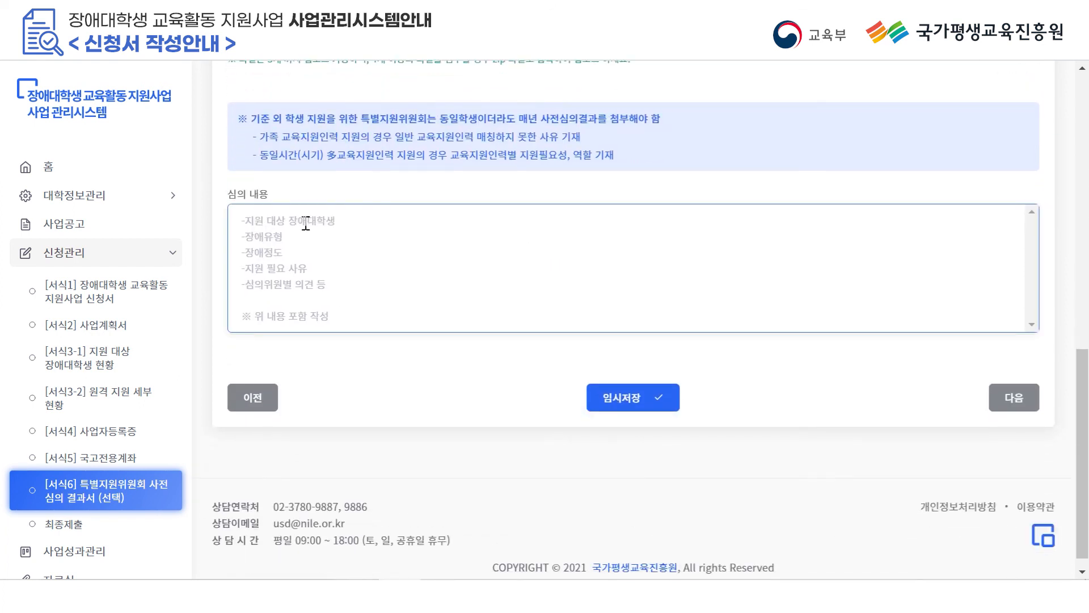
{"action": "left_click", "coordinate": [297, 224]}
{"action": "type", "text": "가. 지원 대상 장애대학생 : 홍길순 나. 장애유형 : 청각장애,지체장애 다. 장애정도 : 경증 라. 지원필요사유 : 학생이 원격프로그램 원격속기 및 대면속기 지원 요청 마. 심의위원별 의견 : 모든 심의위원 찬성"}
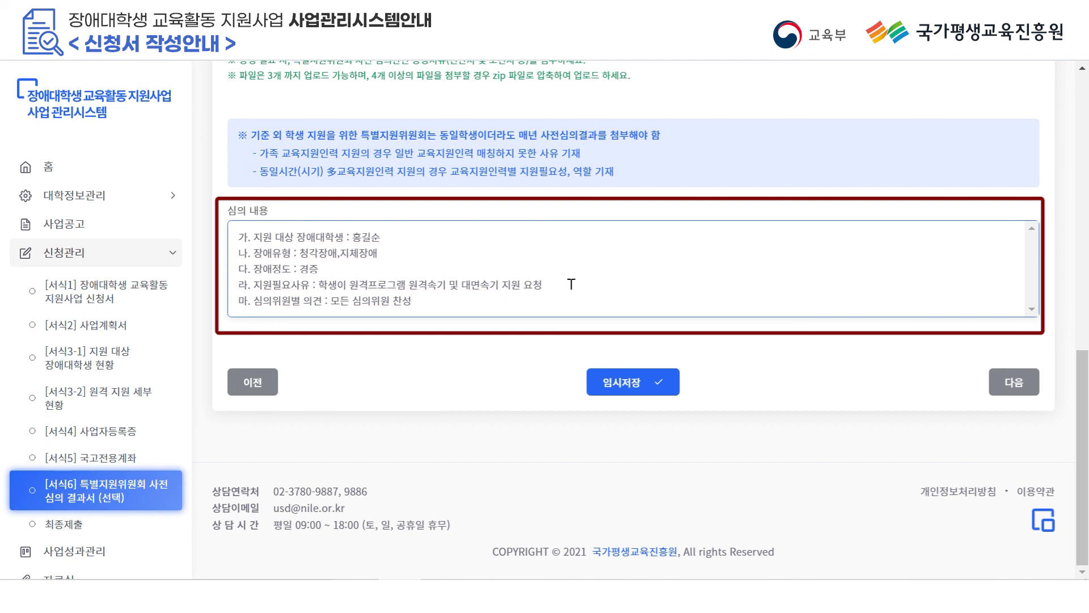
{"action": "left_click", "coordinate": [660, 382]}
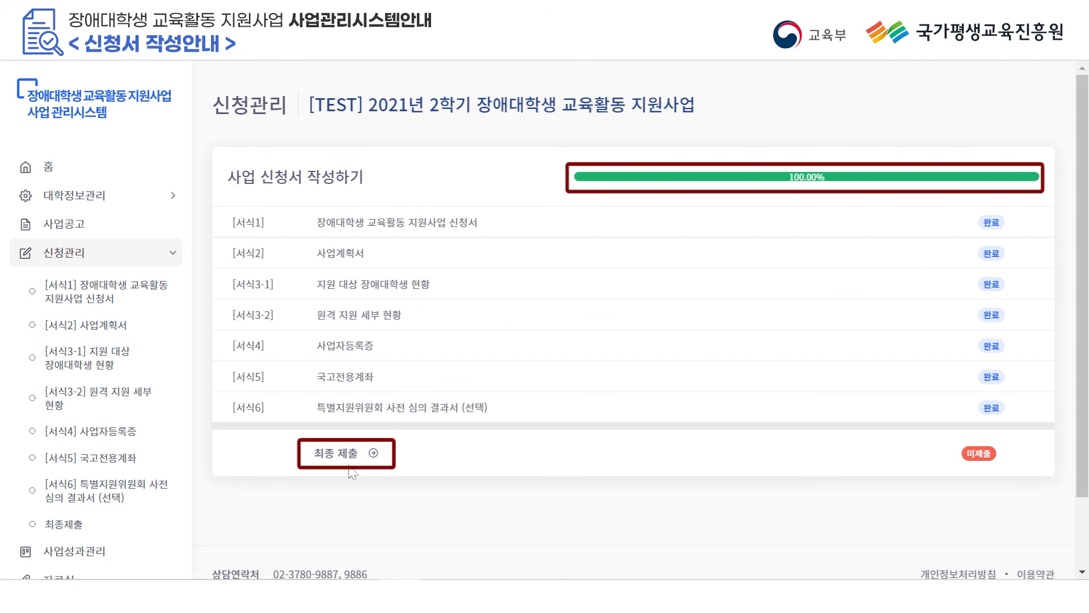
Submit the application via 최종 제출 and confirm with 제출하기 so it reads 제출완료.
{"action": "left_click", "coordinate": [364, 454]}
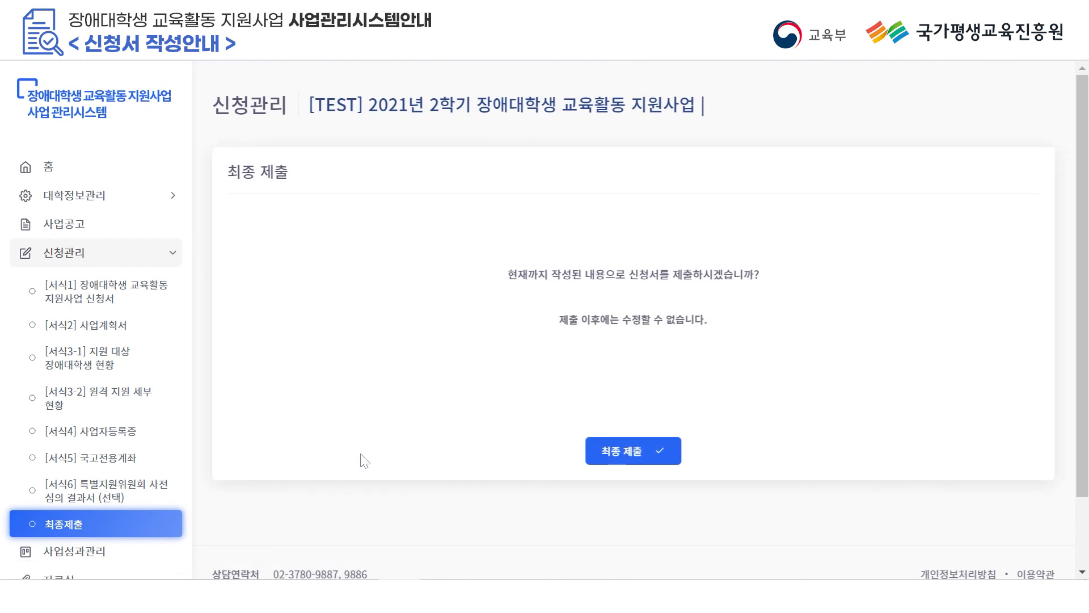
{"action": "left_click", "coordinate": [647, 454]}
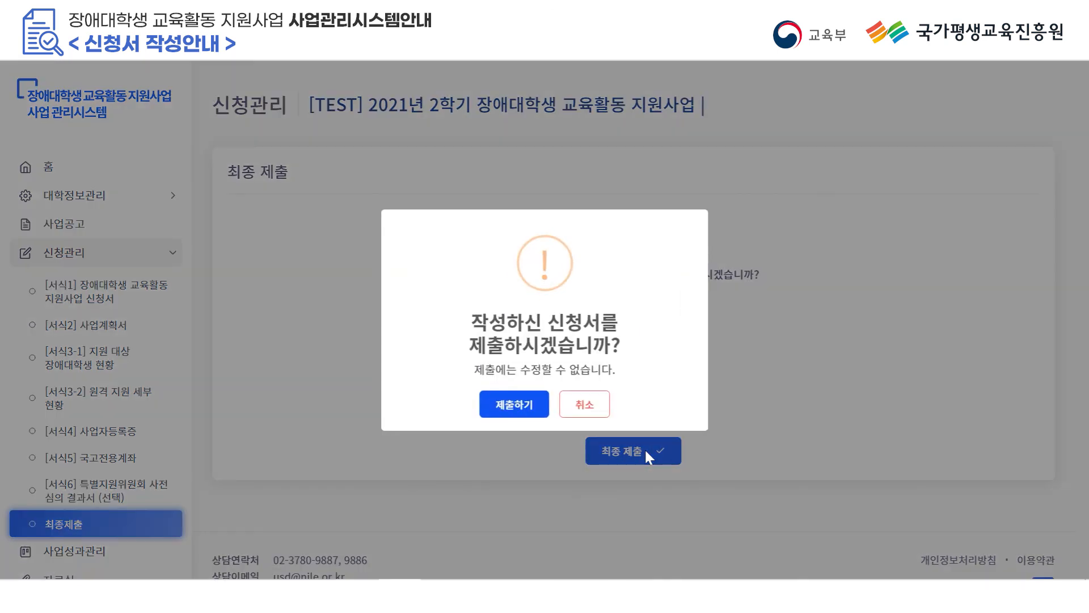
{"action": "left_click", "coordinate": [514, 405]}
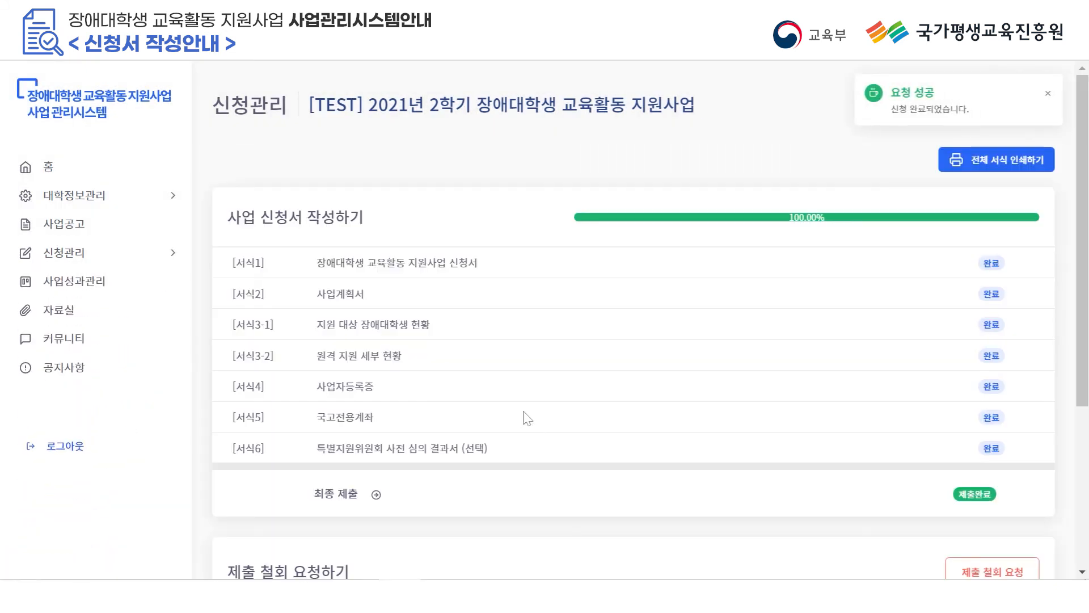
{"action": "scroll", "coordinate": [528, 418], "scroll_direction": "down", "scroll_amount": 2}
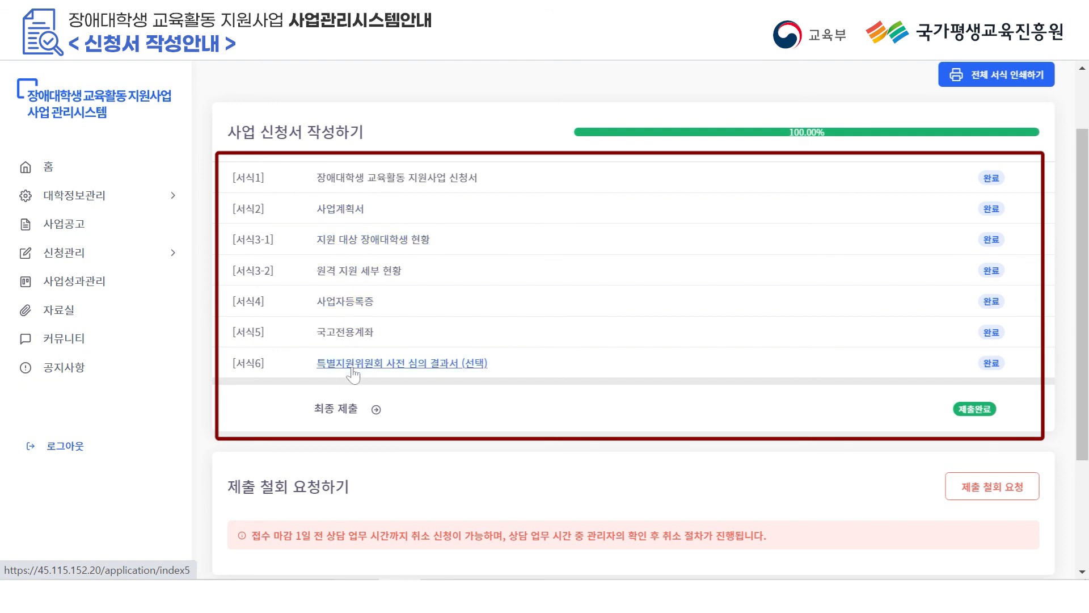
Send a 제출 철회 request for the submitted application to the administrator and confirm it.
{"action": "scroll", "coordinate": [468, 389], "scroll_direction": "down", "scroll_amount": 2}
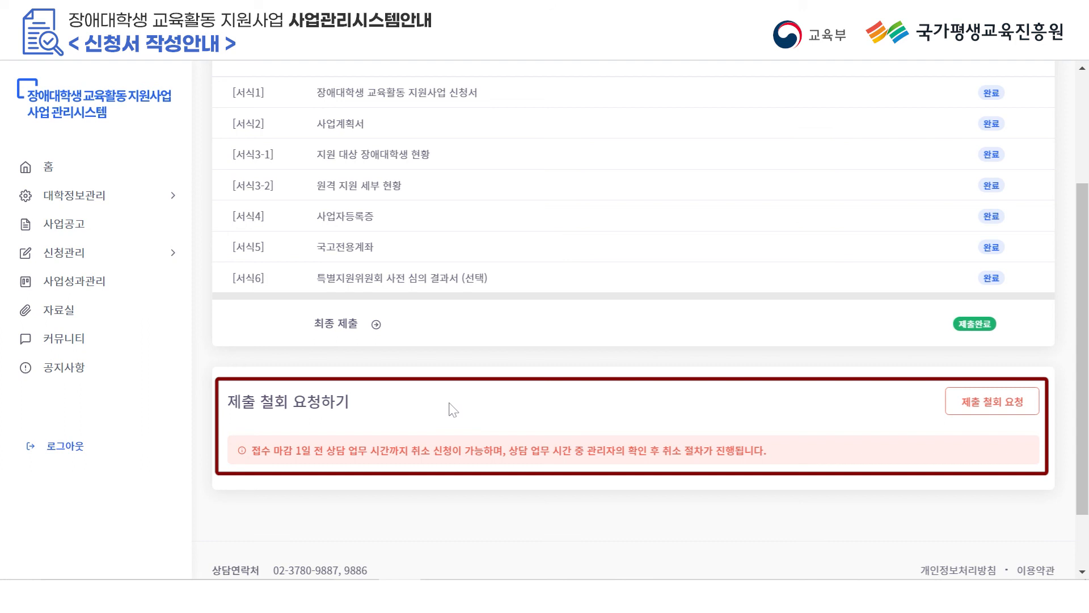
{"action": "left_click", "coordinate": [1009, 407]}
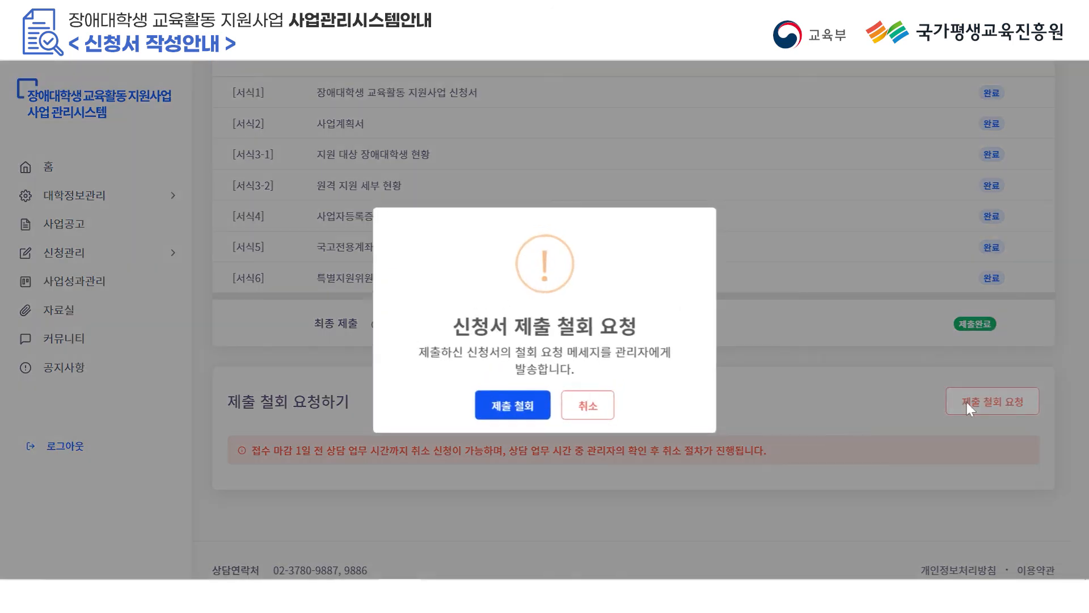
{"action": "left_click", "coordinate": [536, 414]}
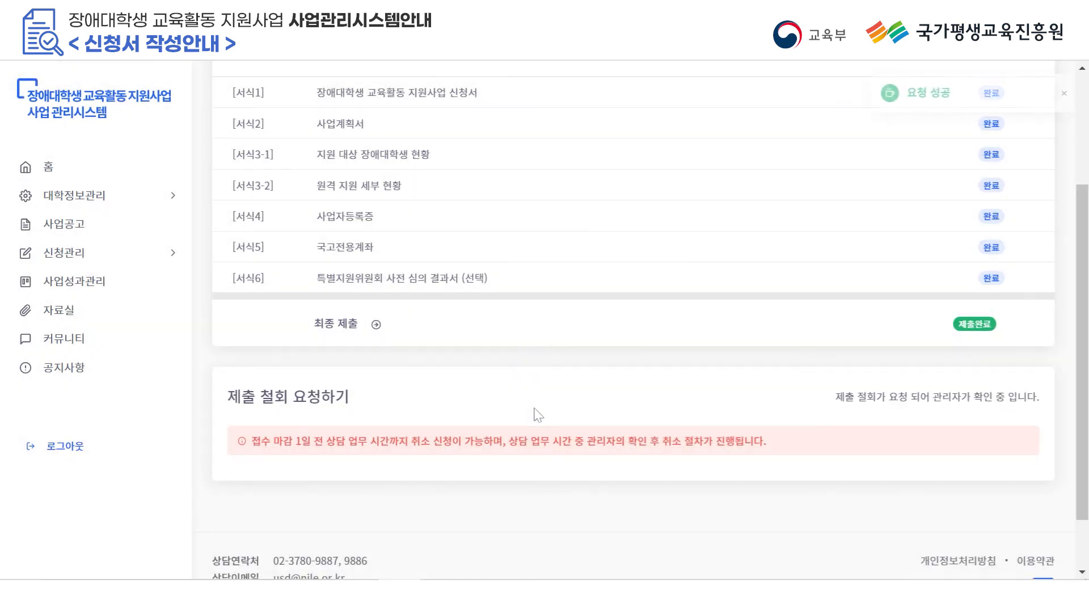
{"action": "scroll", "coordinate": [591, 399], "scroll_direction": "up", "scroll_amount": 3}
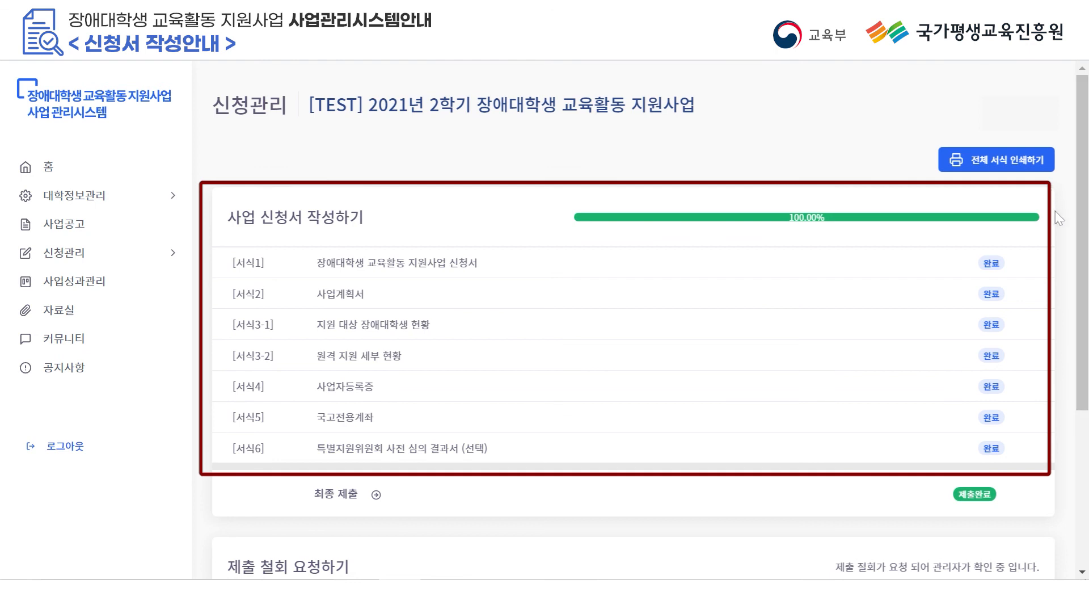
{"action": "scroll", "coordinate": [1078, 282], "scroll_direction": "down", "scroll_amount": 1}
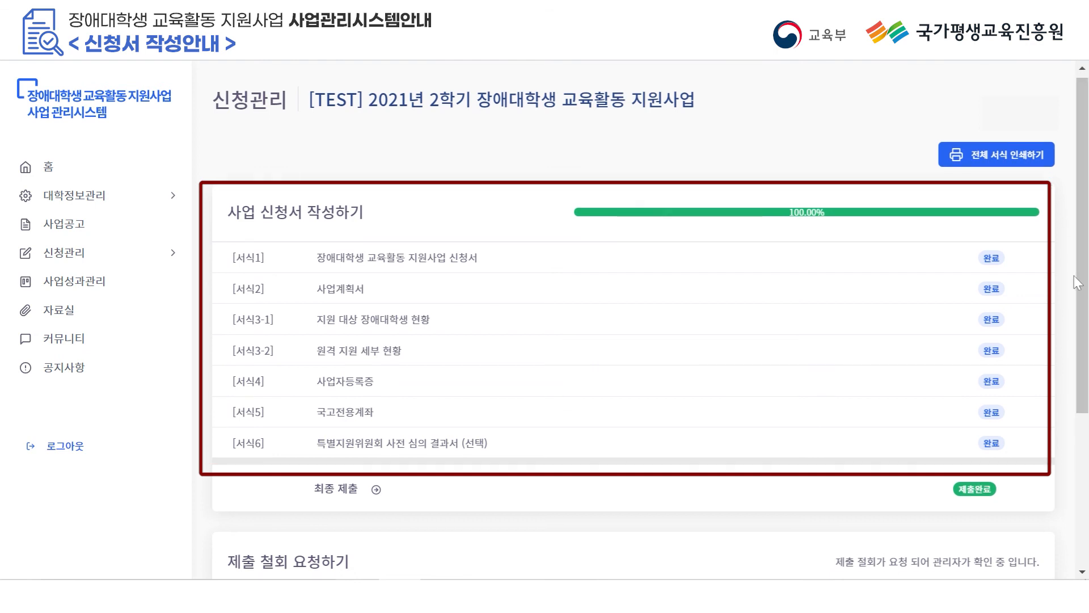